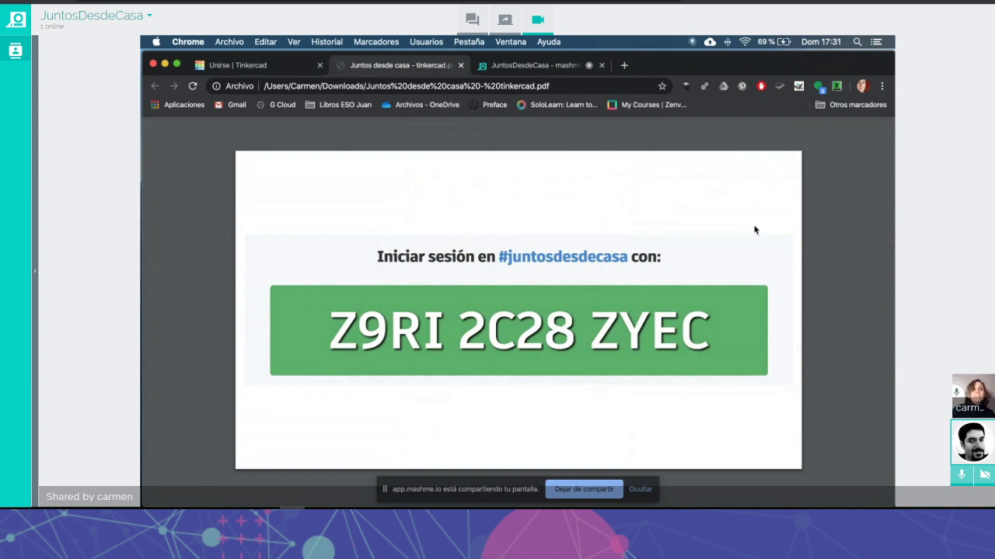
# Step: Sign in to Tinkercad through the e-mail or username option, submitting the prefilled account e-mail and password, and open the design dashboard
pyautogui.click(269, 66)
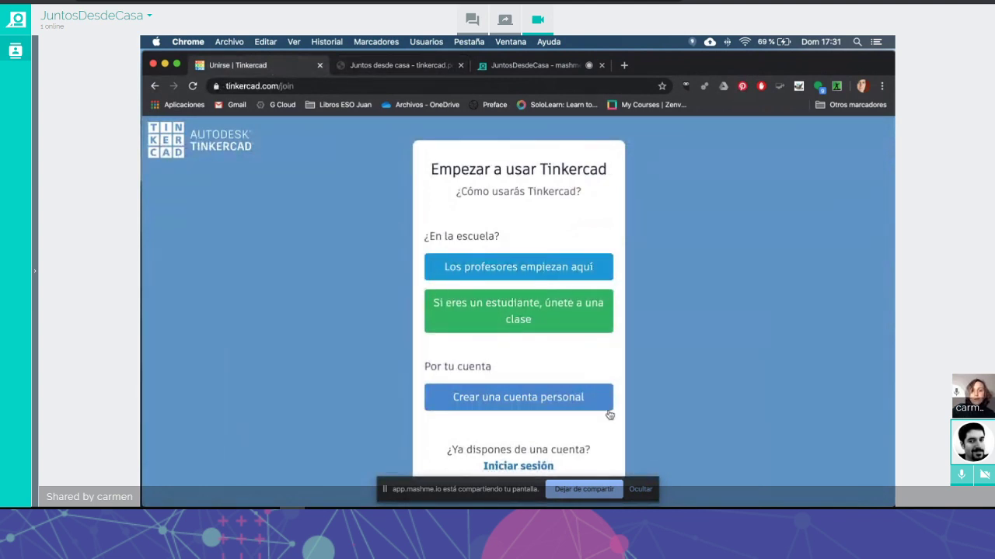
pyautogui.click(520, 467)
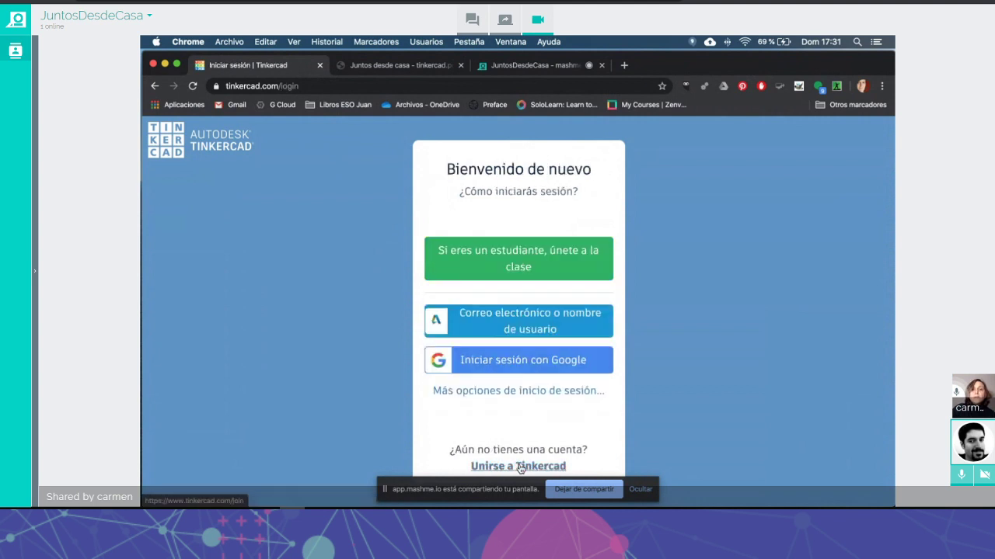
pyautogui.click(517, 320)
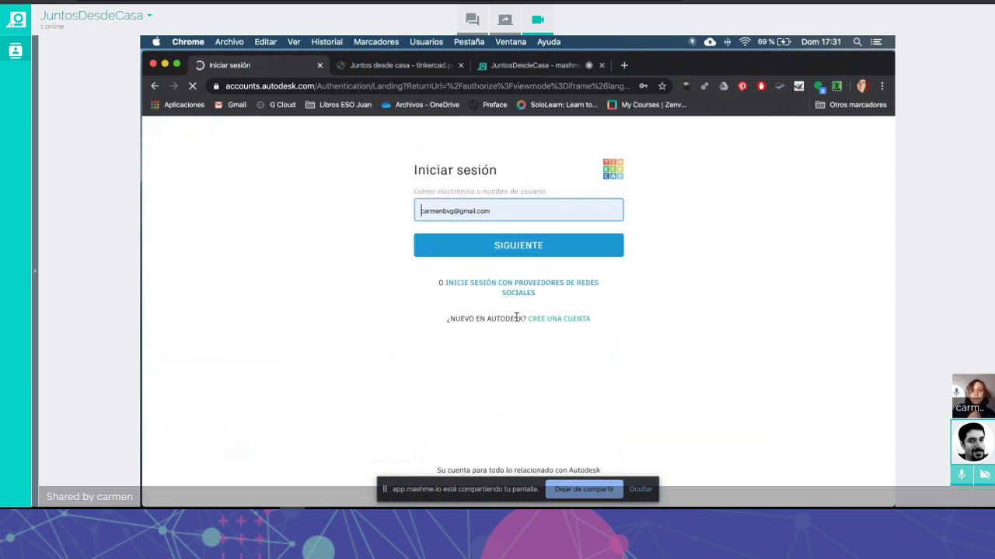
pyautogui.click(521, 244)
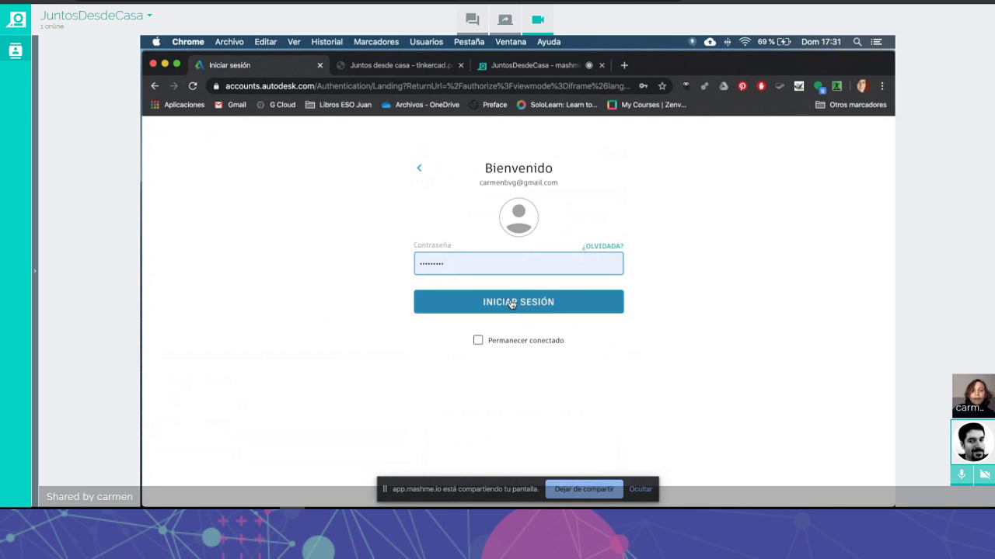
pyautogui.click(509, 301)
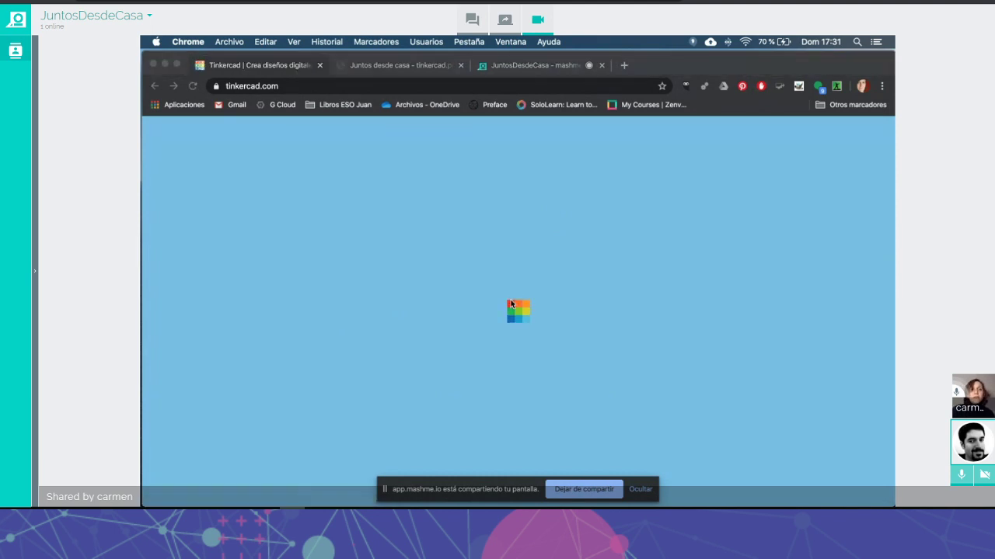
pyautogui.click(534, 274)
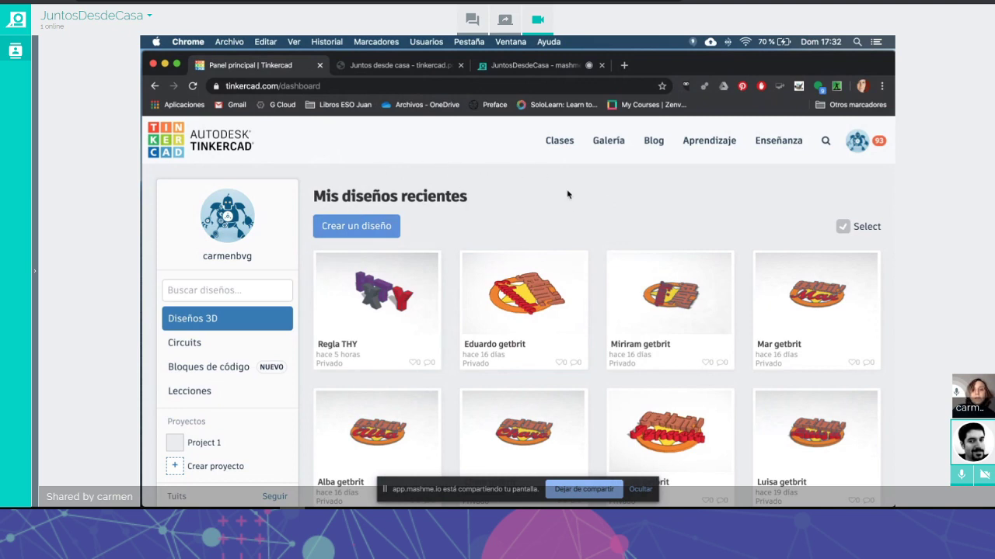
# Step: Browse the recent 3D designs on the first dashboard page and on page 6 of the list
pyautogui.scroll(-5, 568, 204)
pyautogui.scroll(-5, 566, 210)
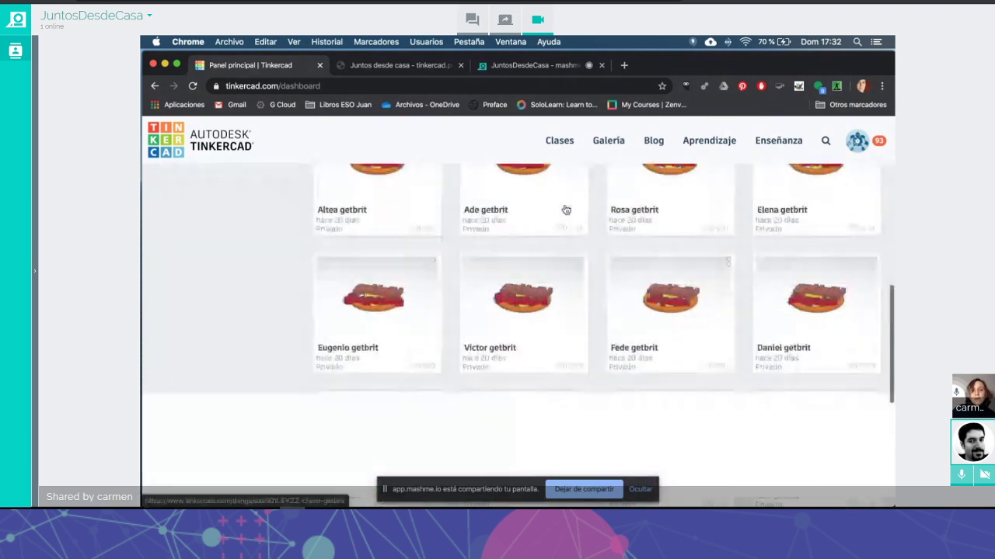
pyautogui.scroll(1, 566, 209)
pyautogui.scroll(5, 566, 209)
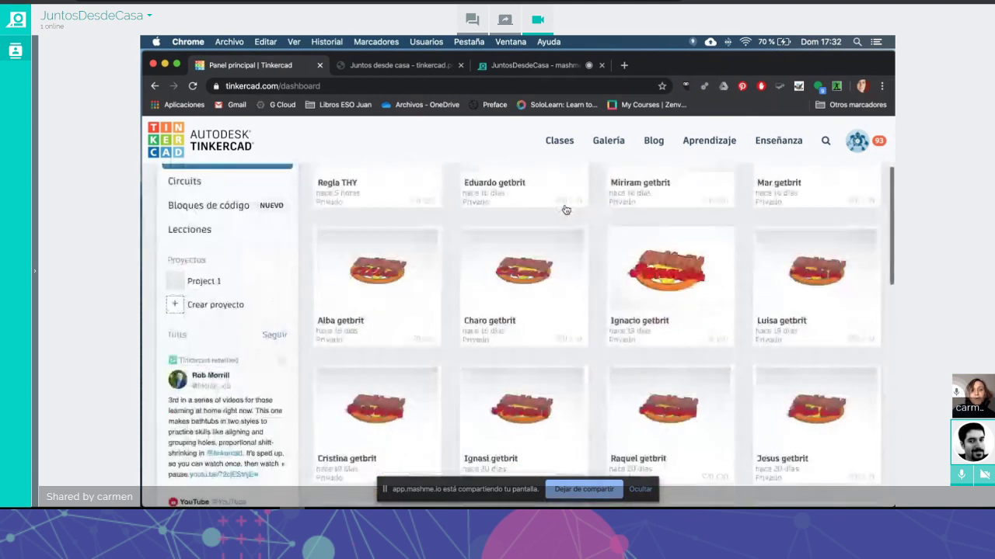
pyautogui.scroll(-7, 566, 210)
pyautogui.scroll(-2, 566, 210)
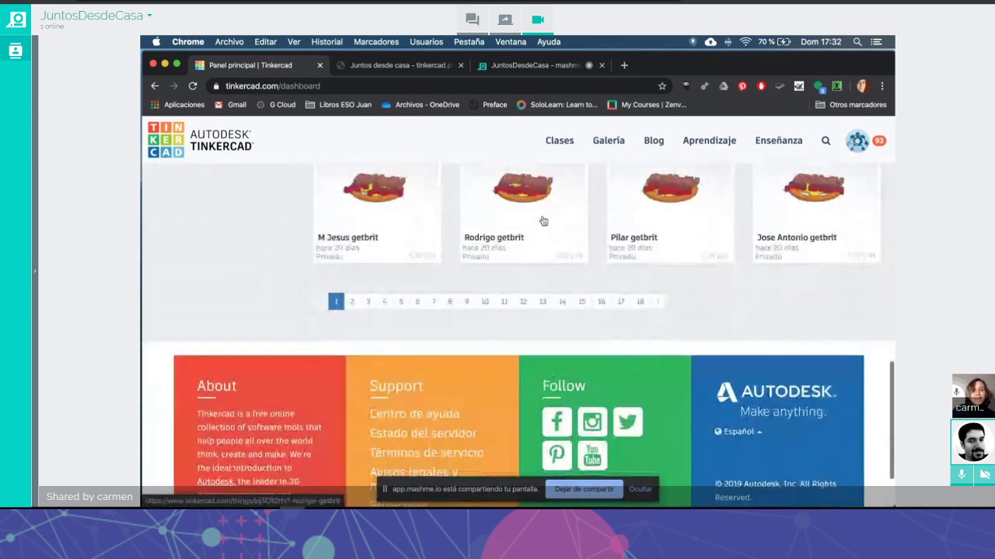
pyautogui.click(415, 303)
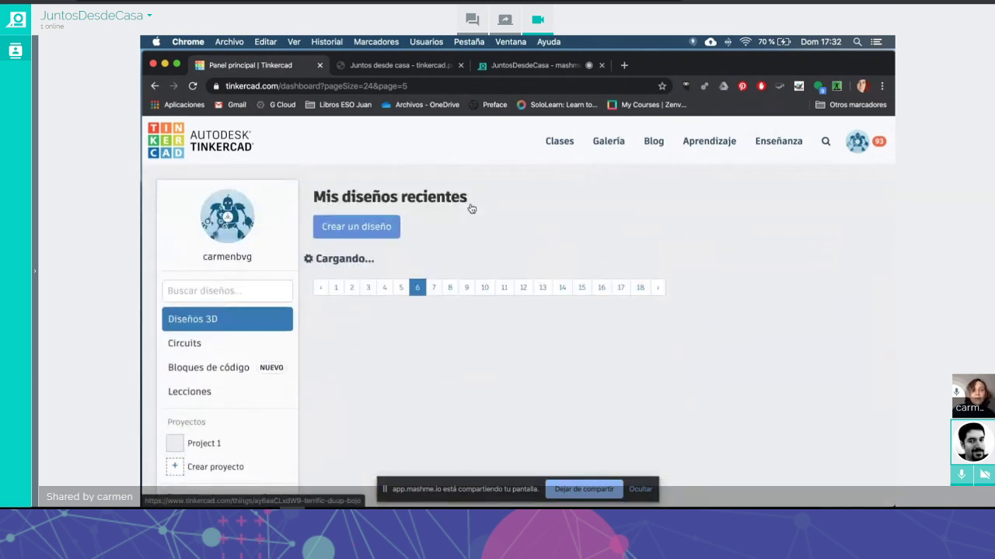
pyautogui.scroll(-5, 428, 303)
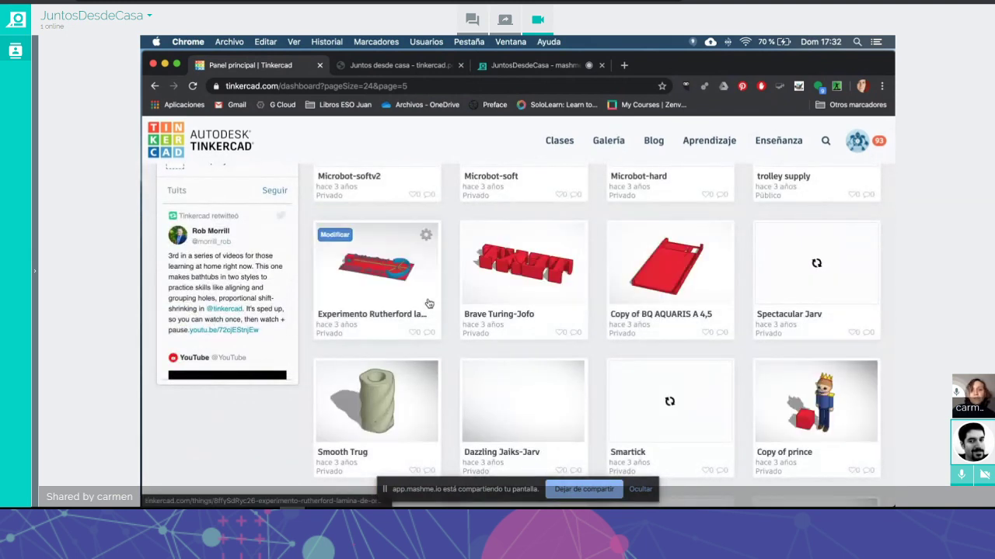
pyautogui.scroll(-1, 429, 303)
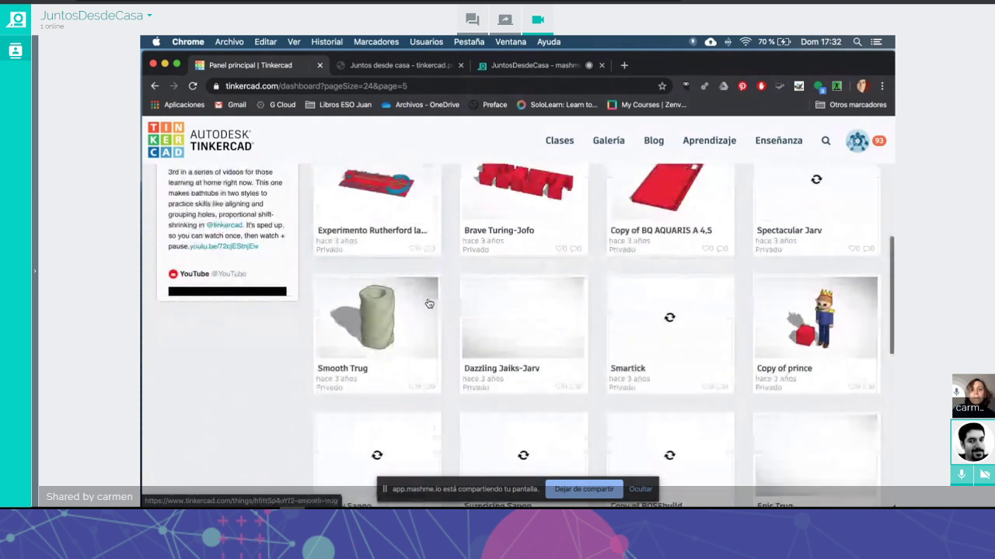
pyautogui.scroll(4, 429, 303)
pyautogui.scroll(4, 428, 304)
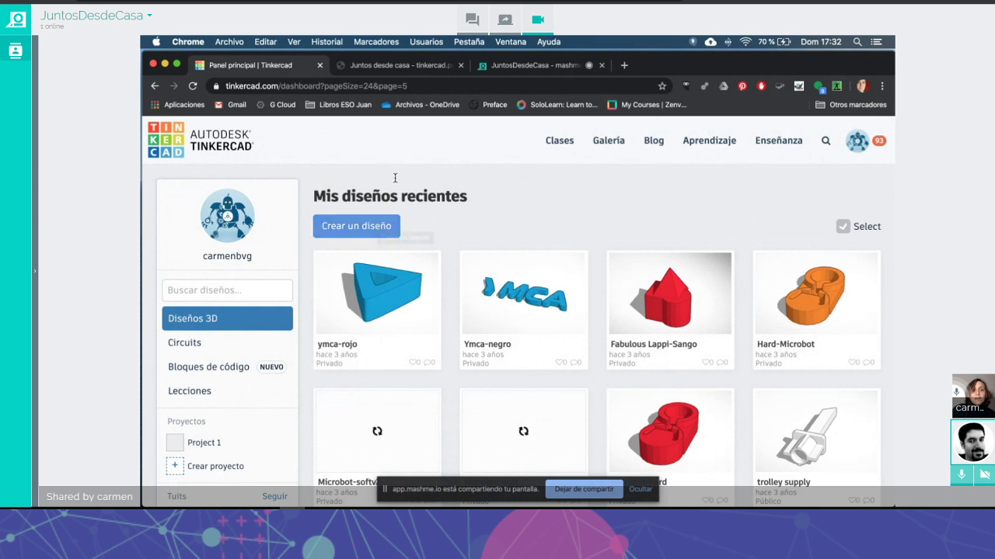
# Step: Check the class code in the PDF document, return to the Tinkercad dashboard and create a new 3D design
pyautogui.click(401, 66)
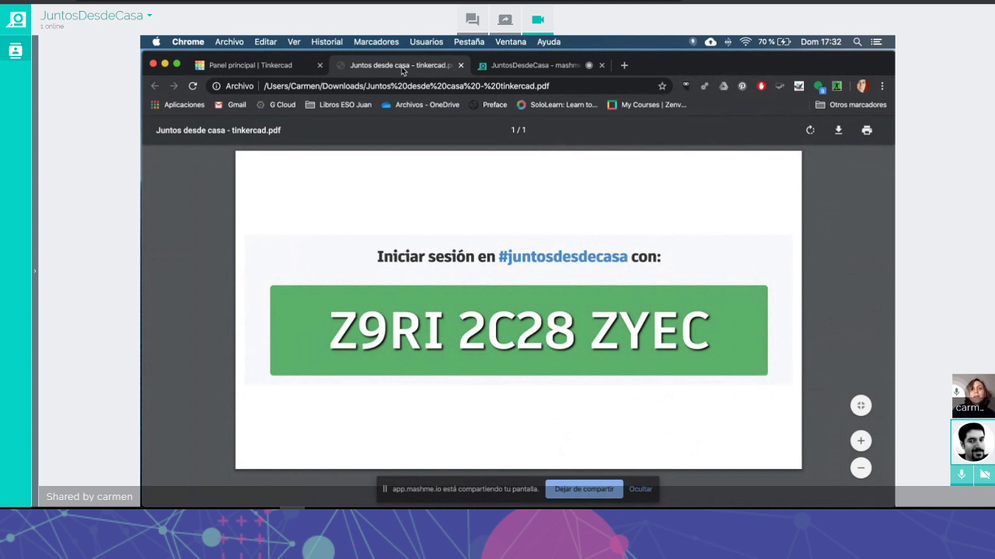
pyautogui.click(274, 66)
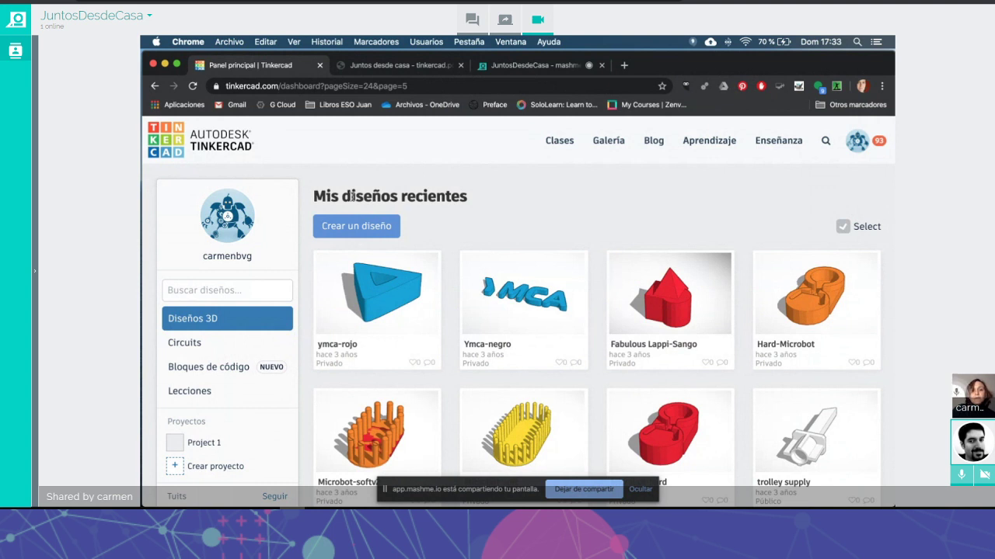
pyautogui.click(365, 229)
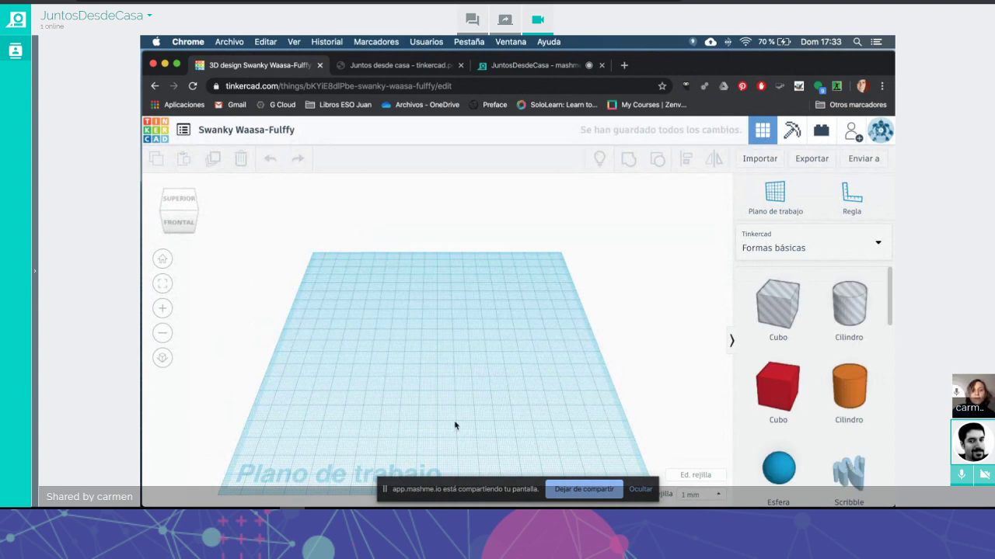
# Step: Set the snap grid of the empty workplane to 1 mm
pyautogui.scroll(-2, 532, 372)
pyautogui.scroll(3, 532, 372)
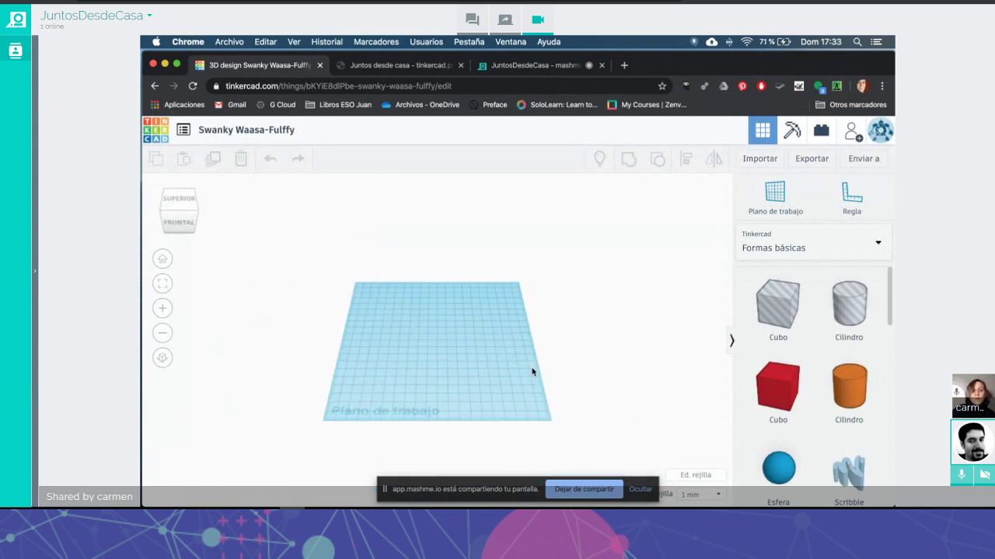
pyautogui.scroll(3, 533, 372)
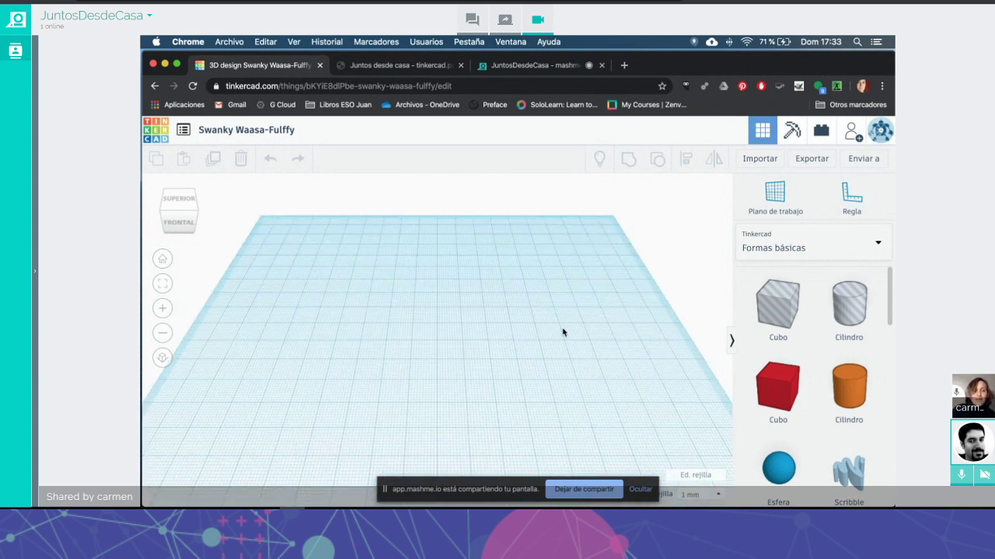
pyautogui.scroll(1, 563, 332)
pyautogui.scroll(1, 563, 333)
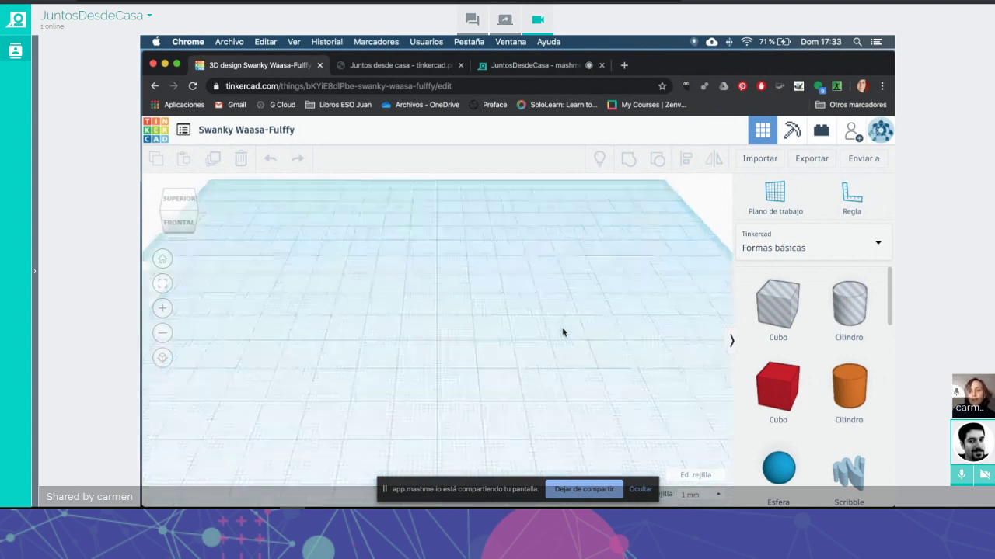
pyautogui.click(719, 495)
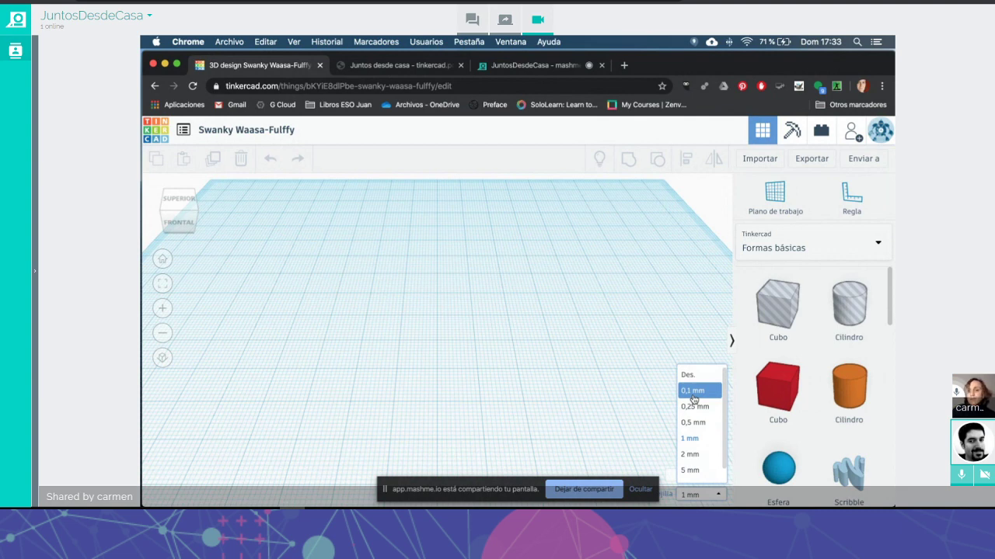
pyautogui.click(693, 441)
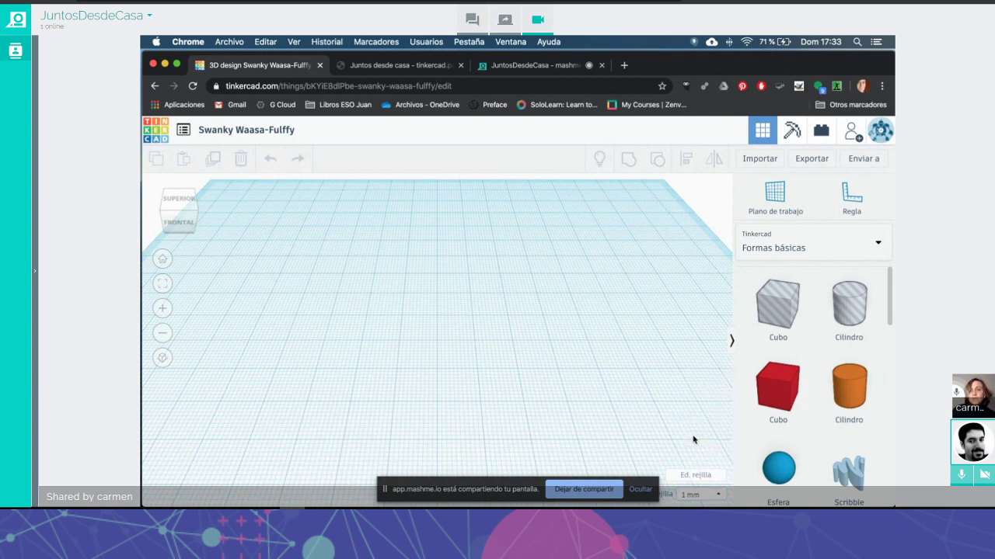
# Step: Look through the basic shapes, place a solid red cube on the workplane, and delete it
pyautogui.scroll(-3, 485, 291)
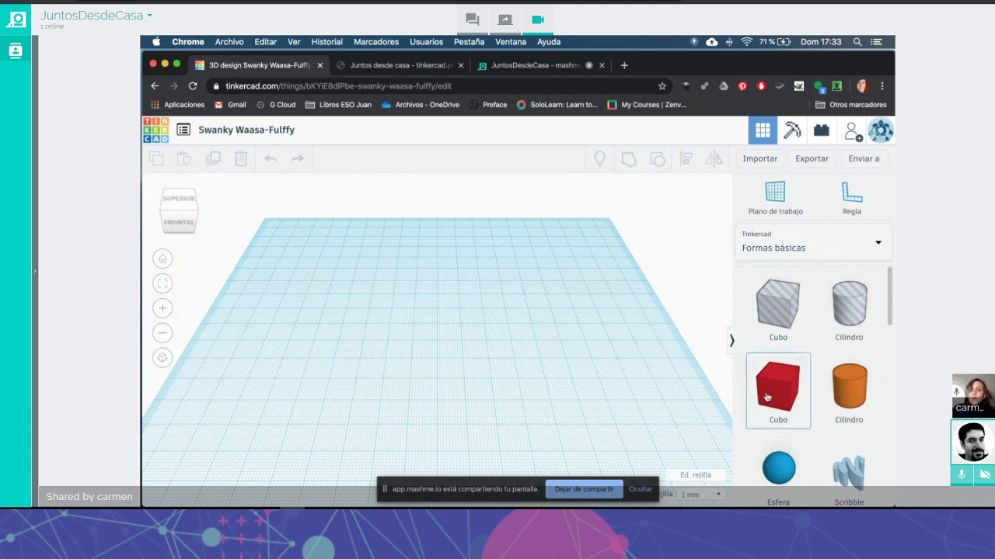
pyautogui.scroll(-3, 784, 384)
pyautogui.scroll(-10, 785, 384)
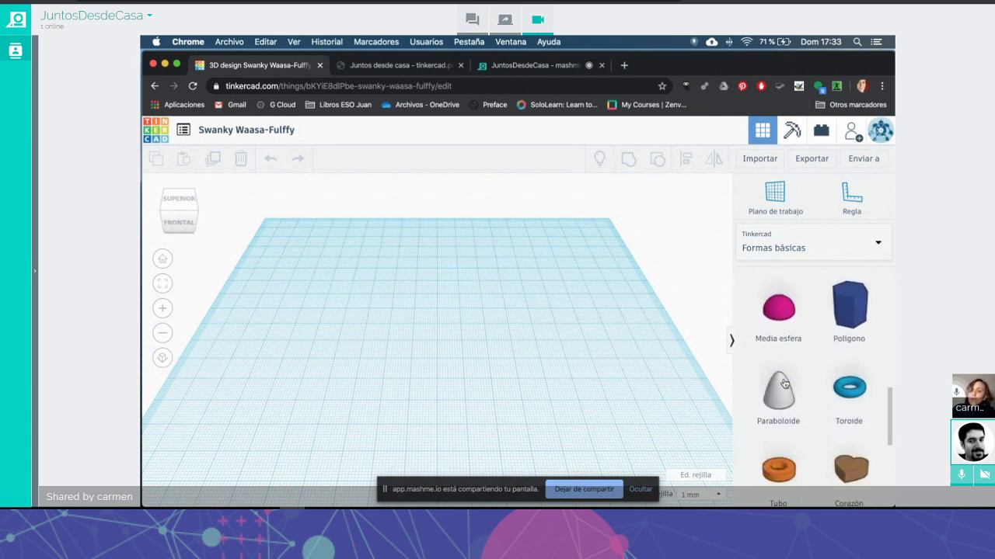
pyautogui.scroll(7, 785, 384)
pyautogui.scroll(5, 785, 384)
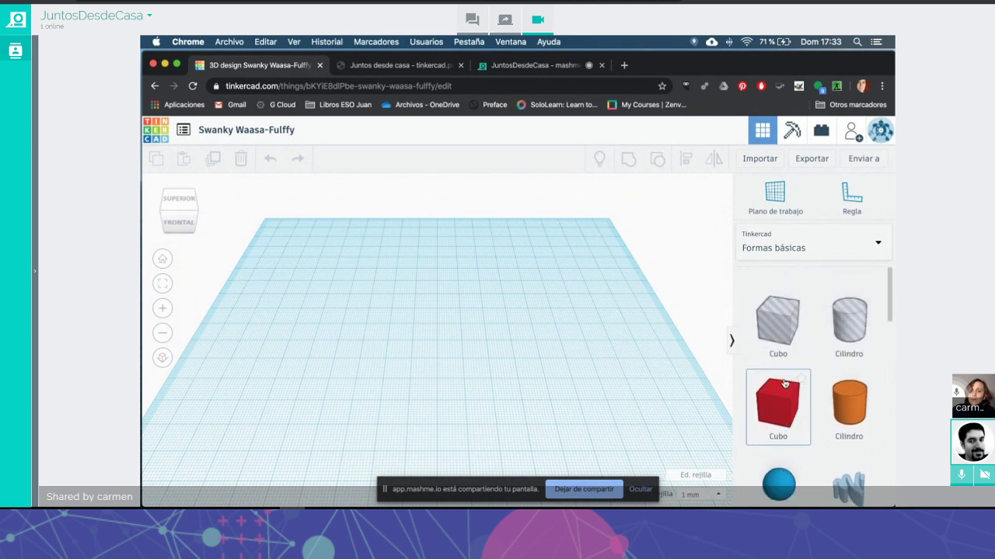
pyautogui.moveTo(775, 395); pyautogui.dragTo(443, 350)
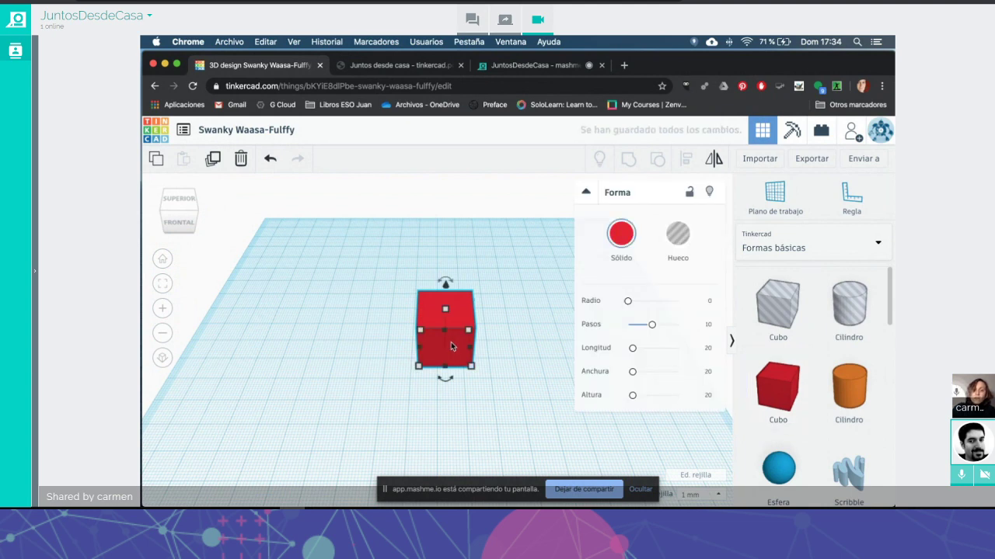
pyautogui.press('Delete')
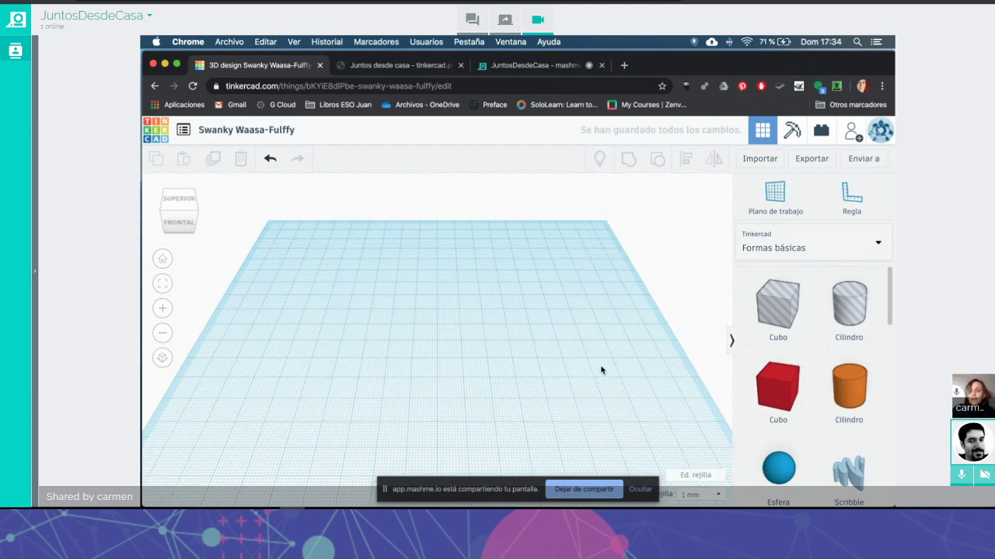
# Step: Place a solid red cube near the middle of the workplane and stretch its base to 38 by 35 mm
pyautogui.scroll(-5, 600, 371)
pyautogui.scroll(5, 601, 370)
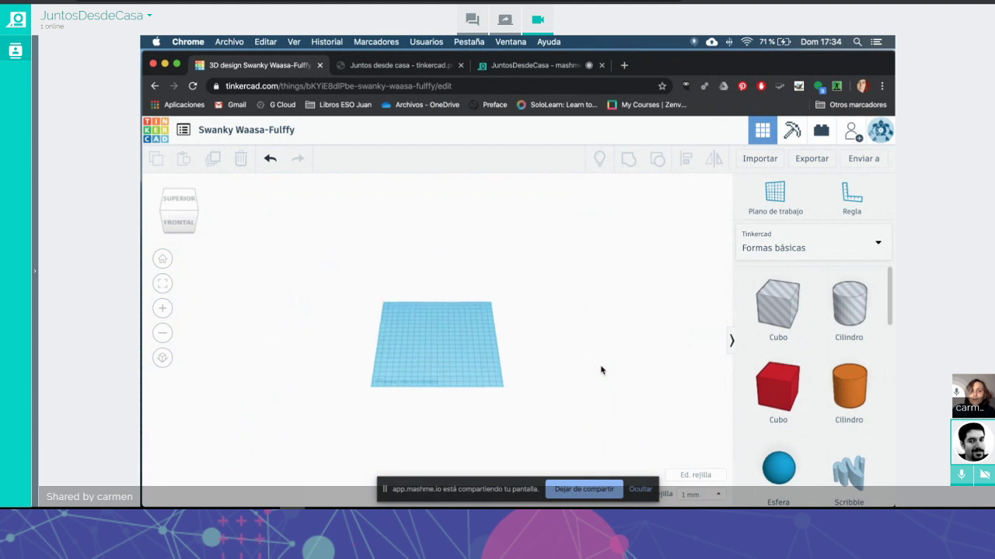
pyautogui.scroll(1, 601, 370)
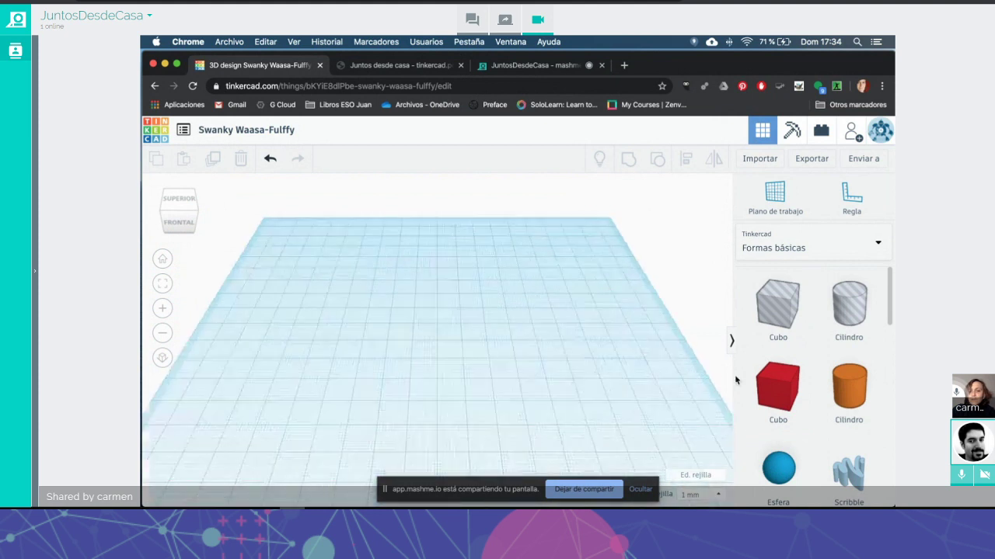
pyautogui.moveTo(777, 386); pyautogui.dragTo(416, 344)
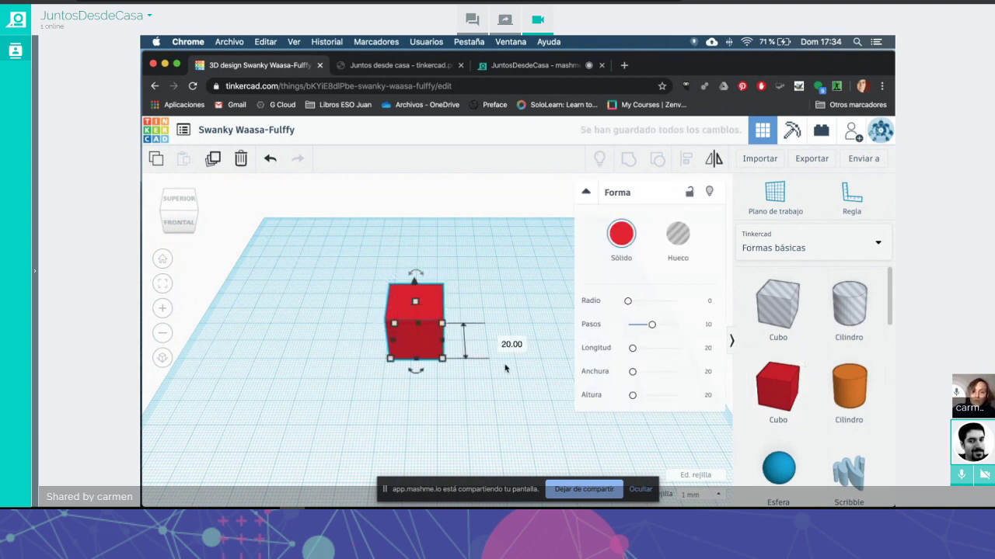
pyautogui.moveTo(471, 396)
pyautogui.mouseDown(button='right')
pyautogui.moveTo(472, 350)
pyautogui.moveTo(428, 391)
pyautogui.moveTo(464, 396)
pyautogui.mouseUp(button='right')
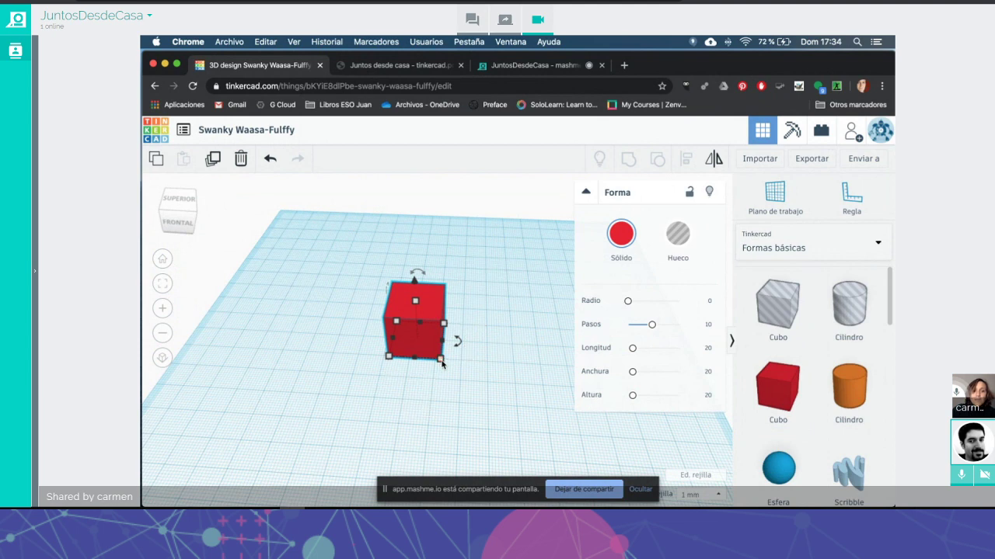
pyautogui.moveTo(442, 363); pyautogui.dragTo(491, 399)
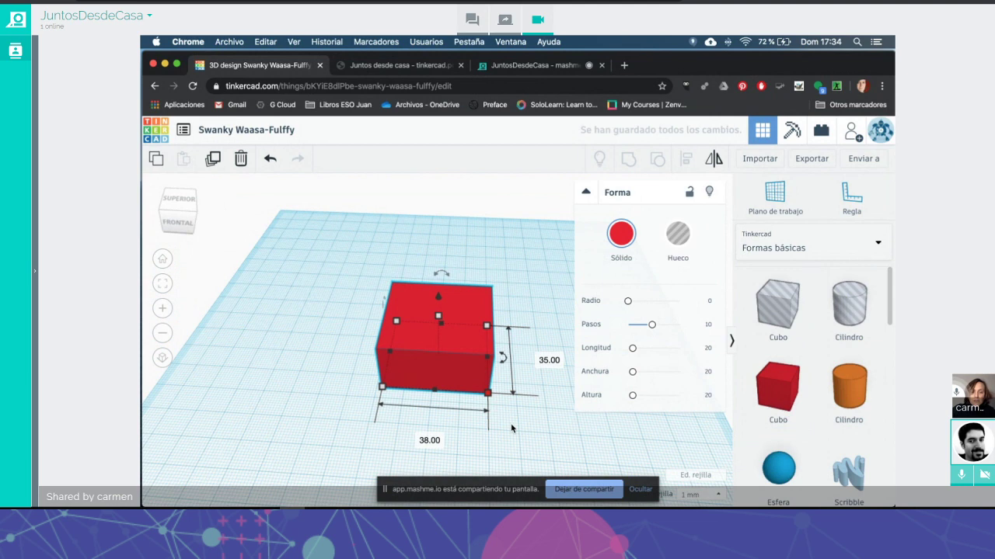
# Step: Make the red block taller and move it slightly toward the back of the workplane
pyautogui.moveTo(516, 413); pyautogui.dragTo(465, 414, button='right')
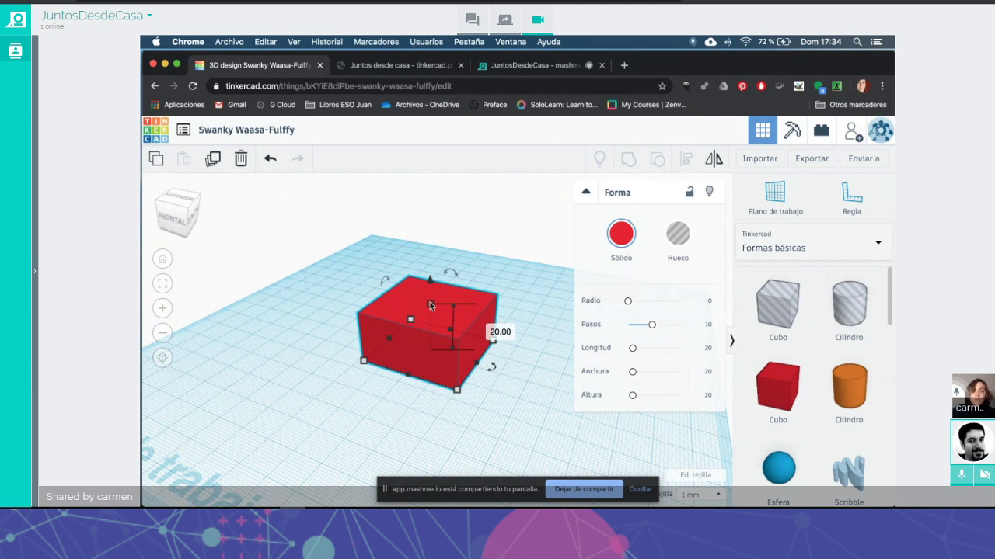
pyautogui.moveTo(431, 309); pyautogui.dragTo(429, 281)
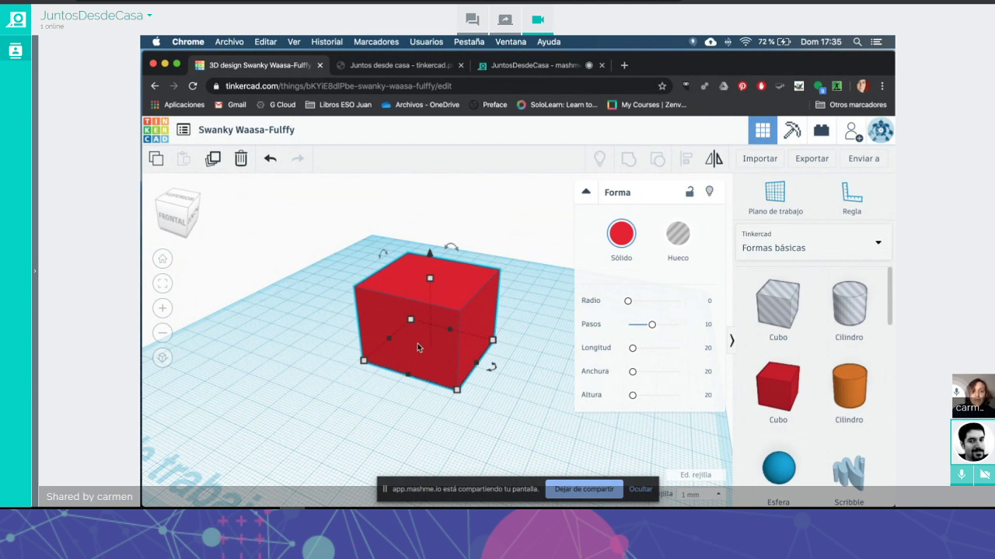
pyautogui.moveTo(418, 343)
pyautogui.mouseDown()
pyautogui.moveTo(344, 393)
pyautogui.moveTo(376, 338)
pyautogui.moveTo(465, 346)
pyautogui.moveTo(476, 382)
pyautogui.moveTo(366, 384)
pyautogui.moveTo(345, 320)
pyautogui.moveTo(412, 300)
pyautogui.moveTo(333, 316)
pyautogui.moveTo(333, 324)
pyautogui.moveTo(418, 326)
pyautogui.mouseUp()
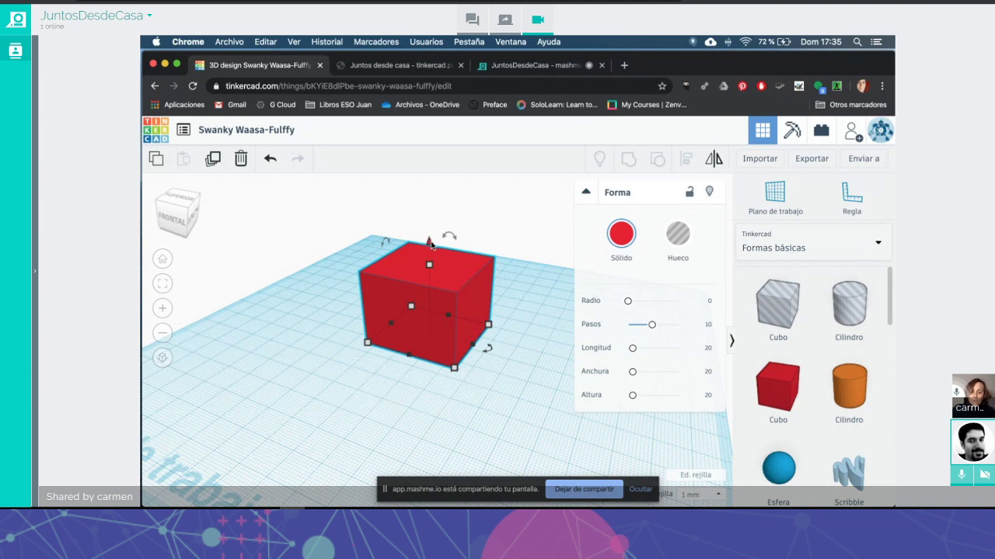
pyautogui.keyDown('shift'); pyautogui.moveTo(431, 245); pyautogui.dragTo(425, 198); pyautogui.keyUp('shift')
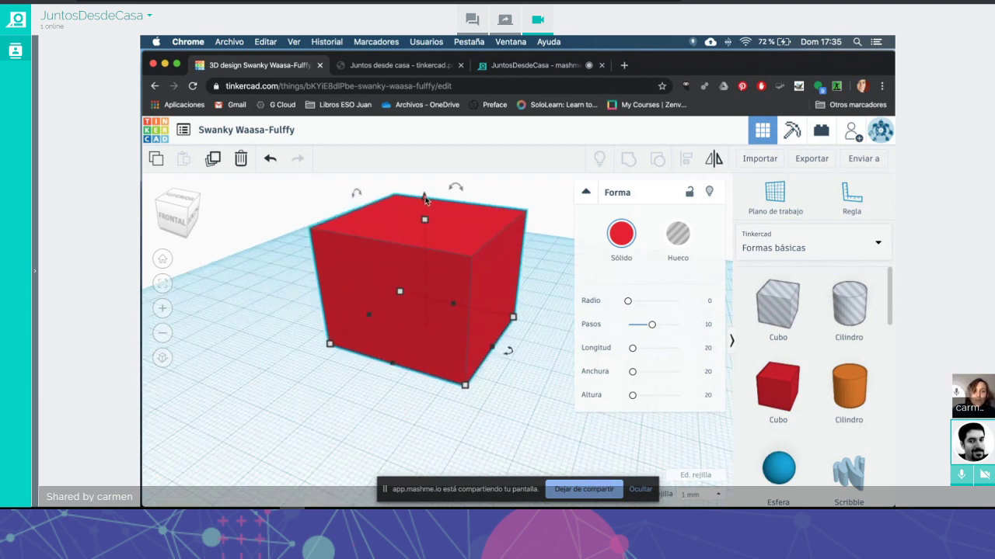
# Step: Raise the red block above the workplane and shift it horizontally by 9 mm and 4 mm
pyautogui.moveTo(424, 200); pyautogui.dragTo(424, 171)
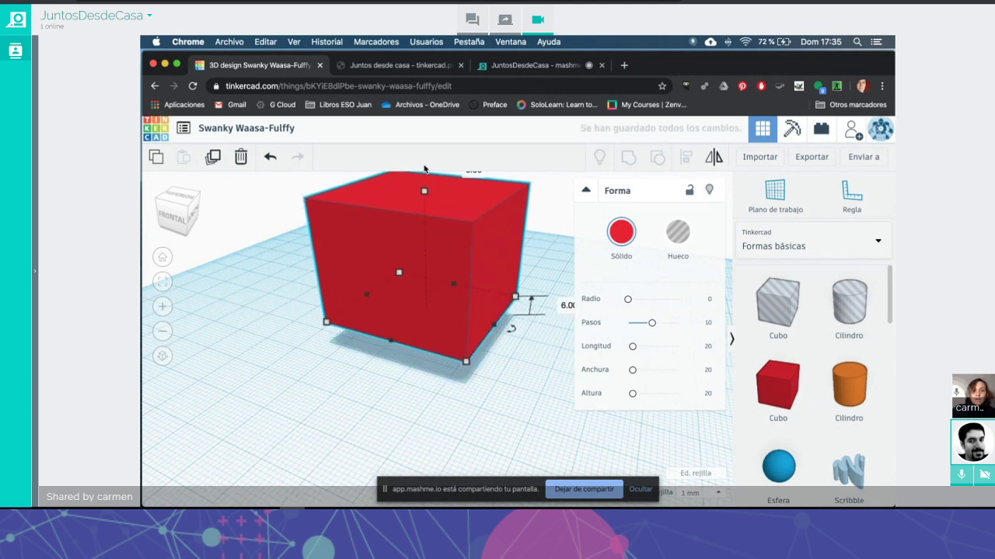
pyautogui.scroll(-5, 421, 266)
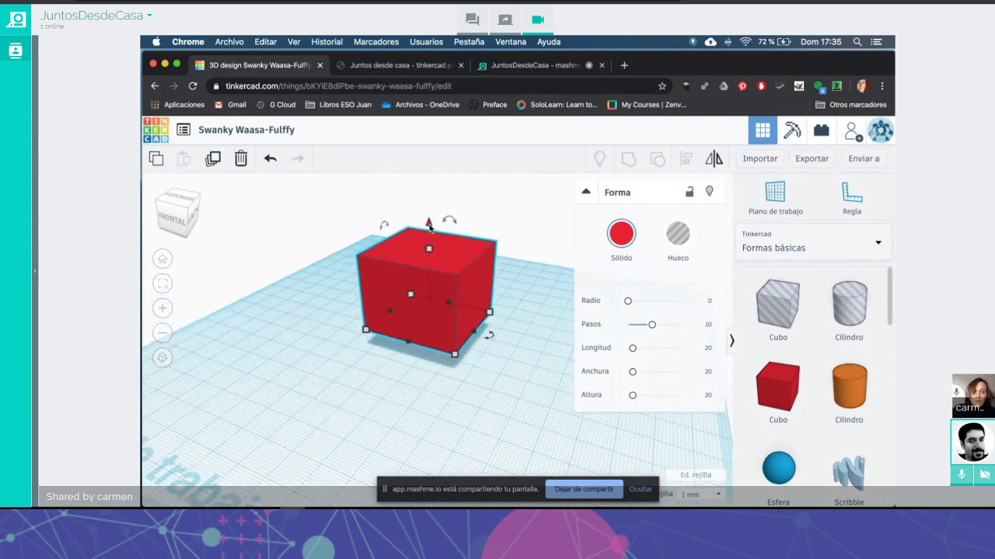
pyautogui.moveTo(428, 223); pyautogui.dragTo(430, 190)
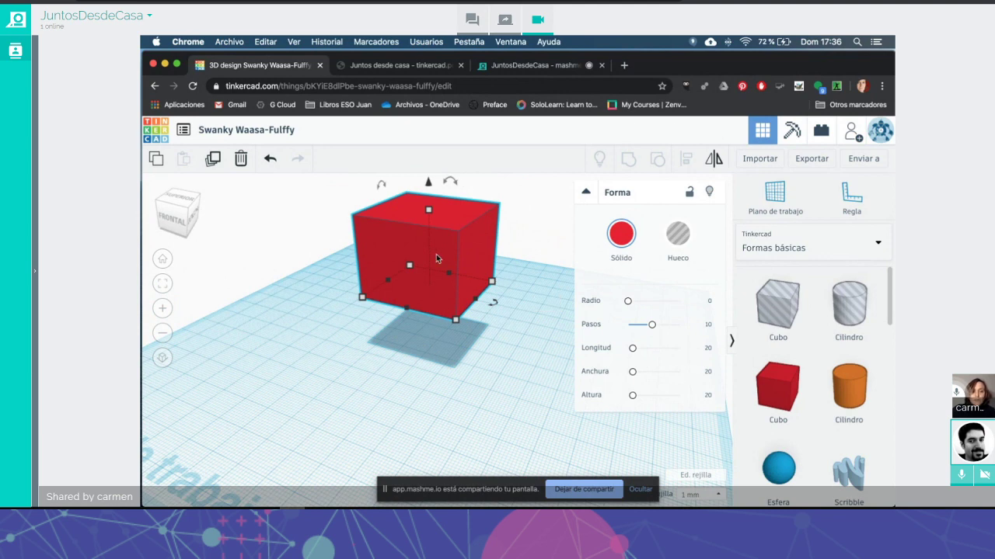
pyautogui.moveTo(435, 254)
pyautogui.mouseDown()
pyautogui.moveTo(356, 286)
pyautogui.moveTo(386, 303)
pyautogui.moveTo(437, 265)
pyautogui.mouseUp()
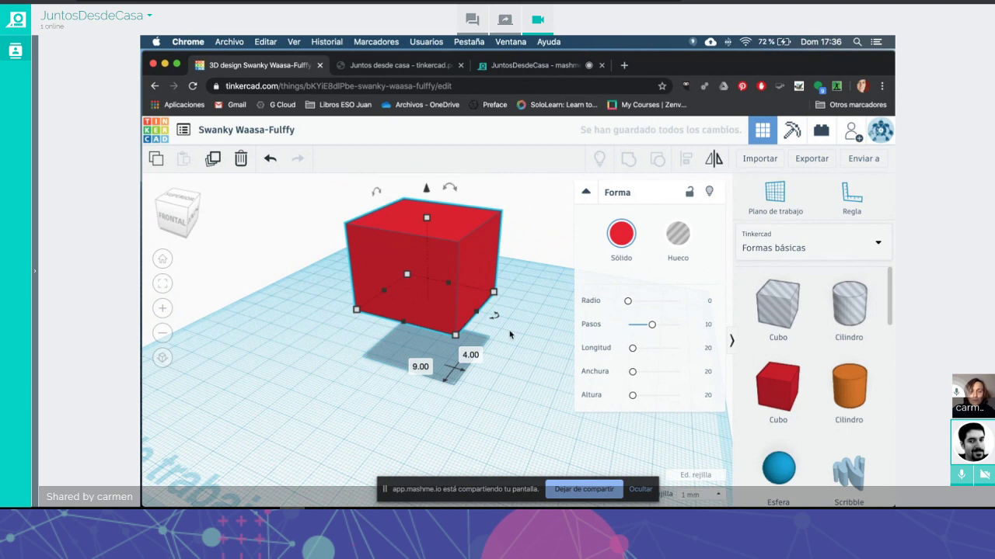
pyautogui.moveTo(510, 334)
pyautogui.mouseDown(button='right')
pyautogui.moveTo(466, 337)
pyautogui.moveTo(446, 318)
pyautogui.moveTo(495, 344)
pyautogui.mouseUp(button='right')
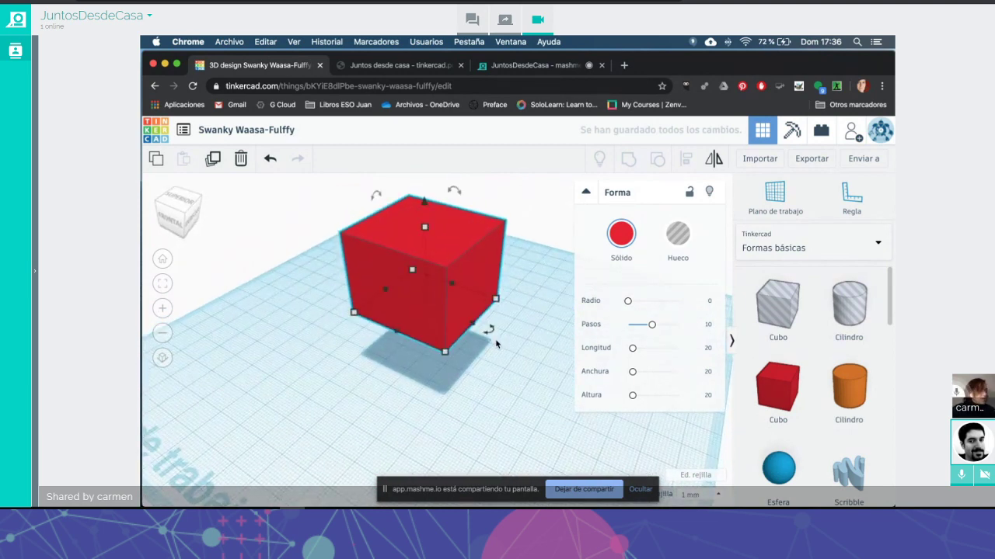
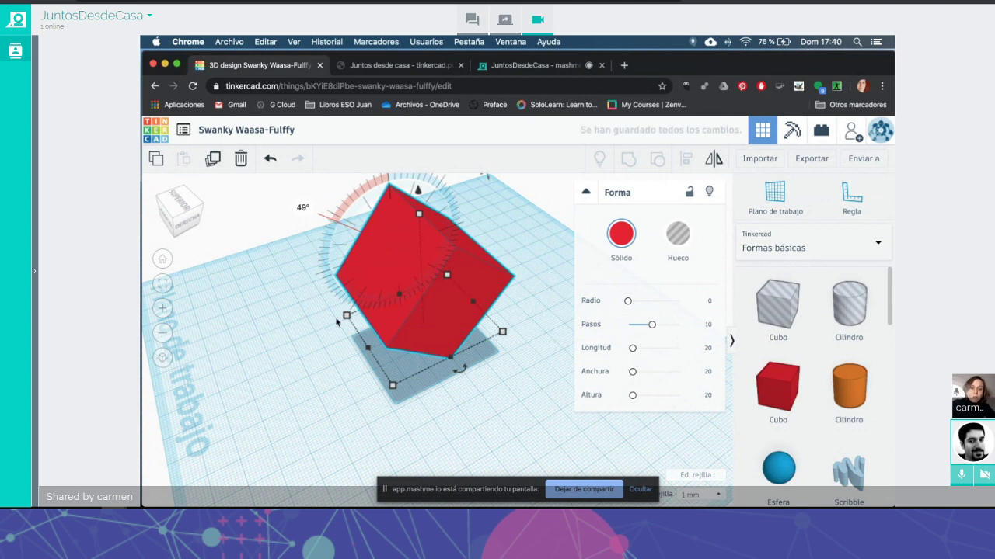
# Step: Rotate the raised red block 45° about the vertical axis and tilt it about a horizontal axis
pyautogui.moveTo(432, 346); pyautogui.dragTo(483, 338, button='right')
pyautogui.moveTo(460, 420)
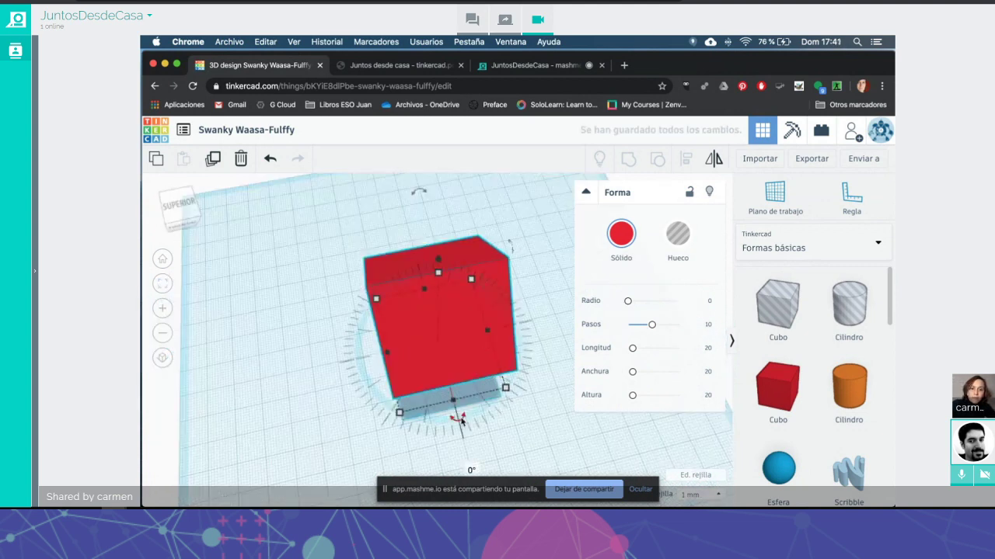
pyautogui.moveTo(460, 419); pyautogui.dragTo(397, 398)
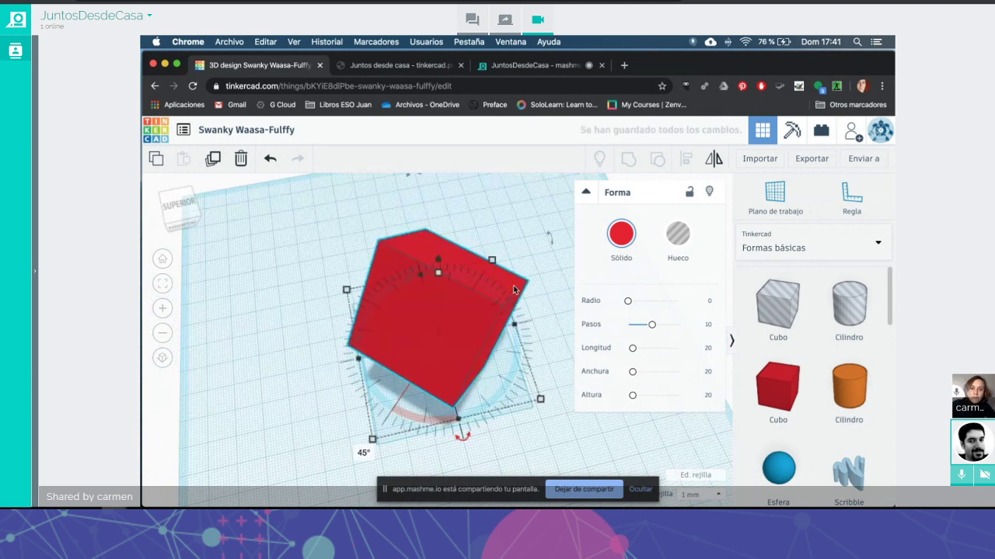
pyautogui.moveTo(513, 290); pyautogui.dragTo(527, 189, button='right')
pyautogui.scroll(-3, 527, 189)
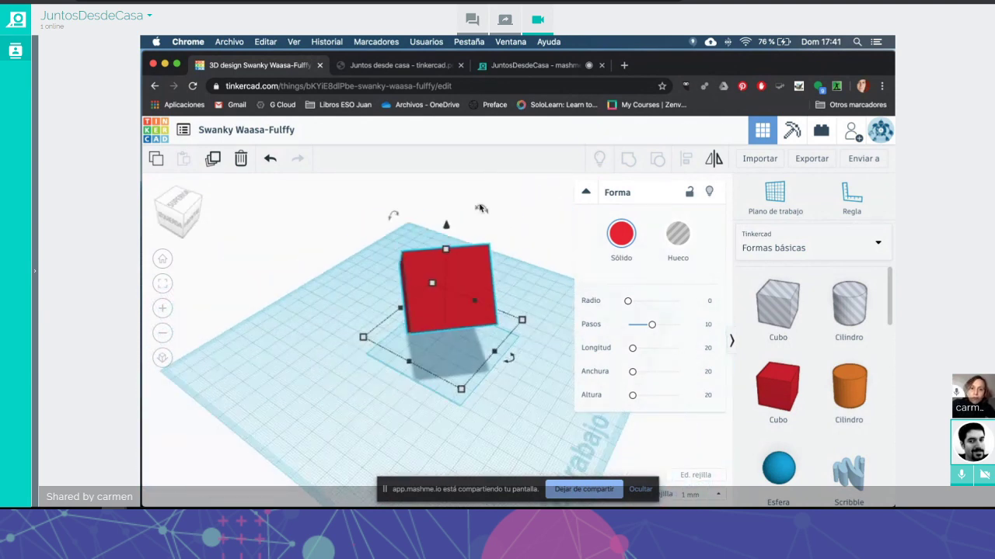
pyautogui.moveTo(482, 209); pyautogui.dragTo(523, 247)
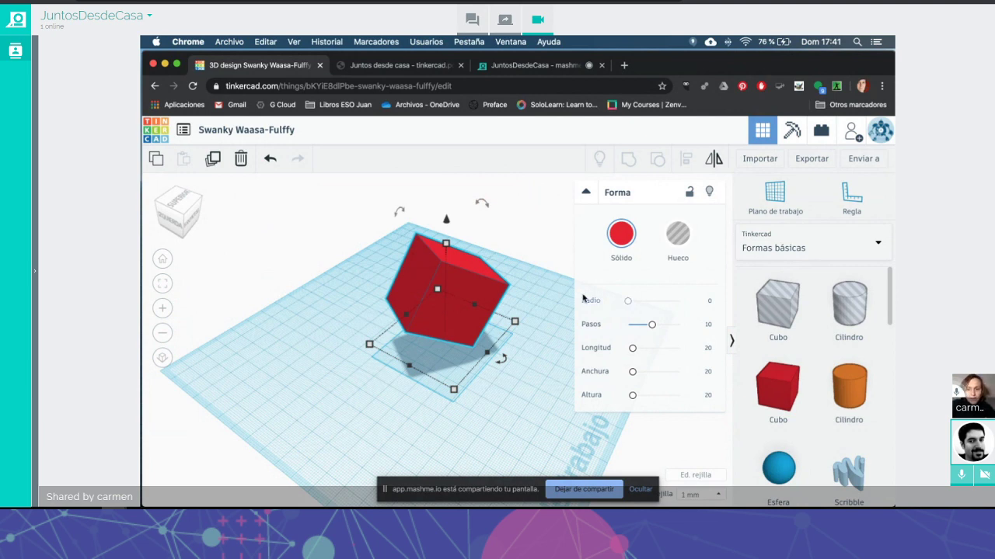
# Step: Place a blue sphere, raise it to 25 mm above the workplane, and sink it partly into the red block's front face
pyautogui.scroll(-1, 802, 425)
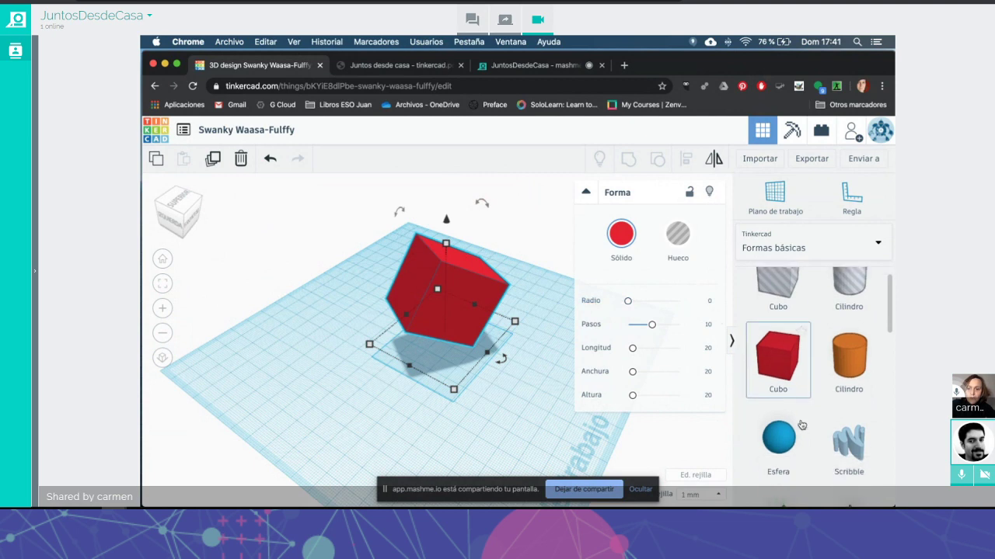
pyautogui.scroll(-5, 802, 425)
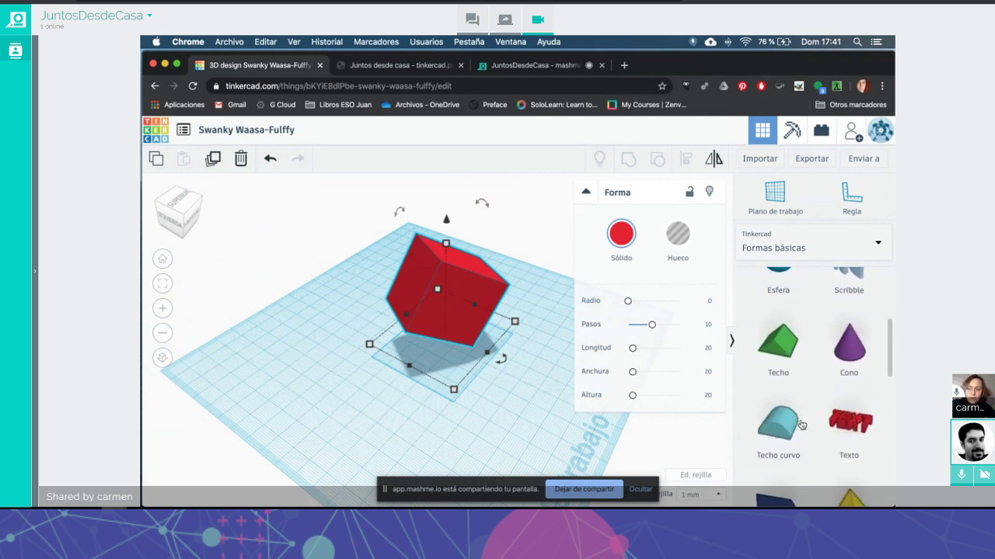
pyautogui.scroll(3, 802, 425)
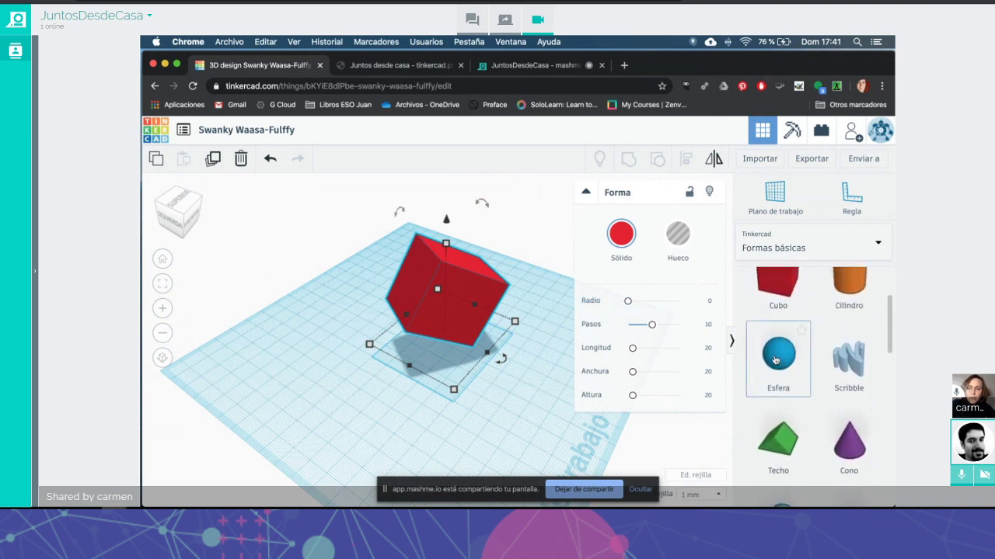
pyautogui.moveTo(778, 359); pyautogui.dragTo(474, 388)
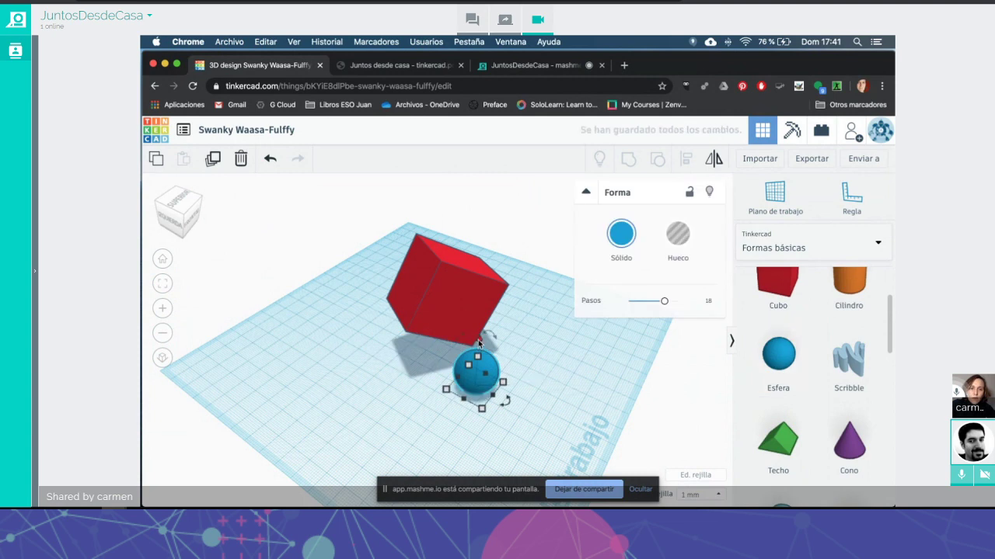
pyautogui.moveTo(478, 340); pyautogui.dragTo(477, 300)
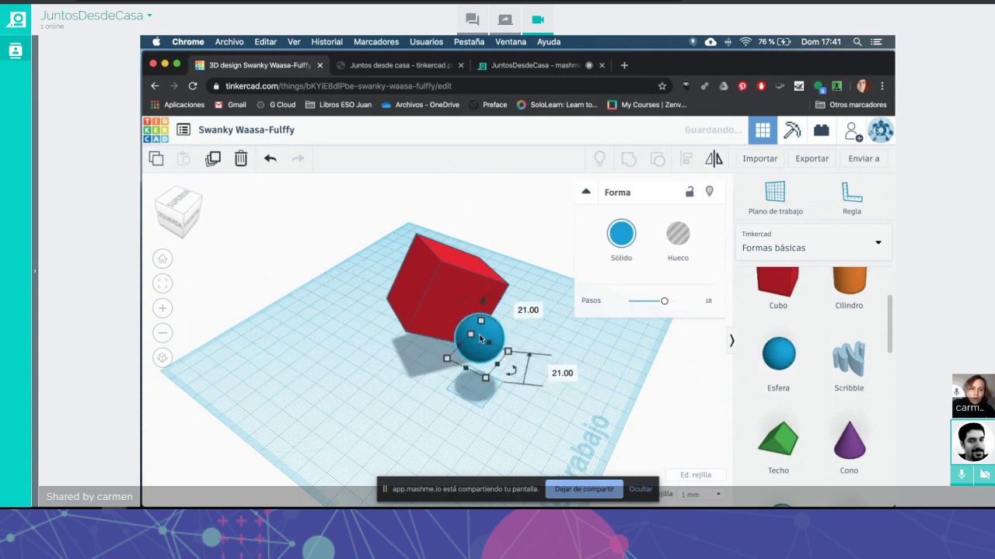
pyautogui.moveTo(481, 338); pyautogui.dragTo(456, 307)
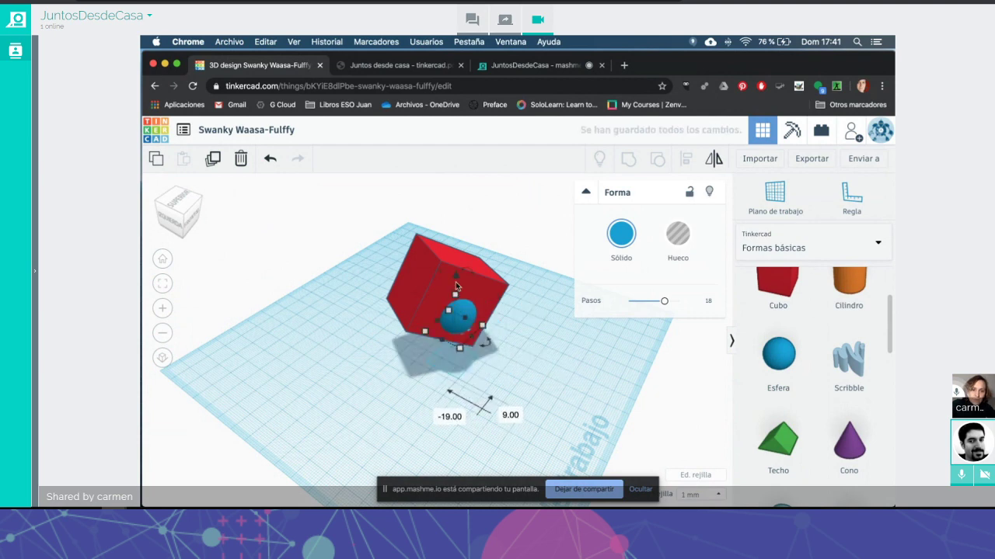
pyautogui.moveTo(455, 274); pyautogui.dragTo(456, 271)
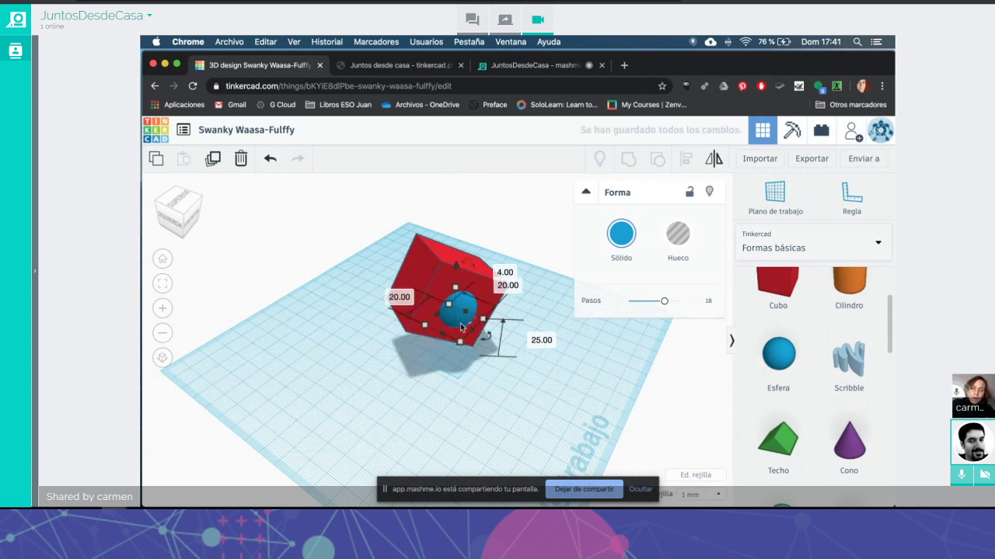
# Step: Recolour the embedded sphere orange and turn it into a hole
pyautogui.click(678, 235)
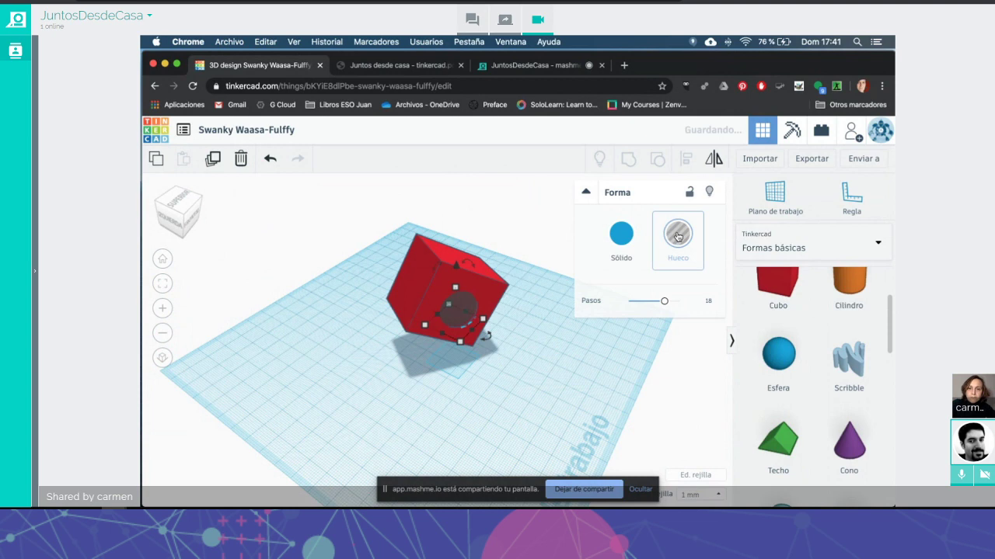
pyautogui.click(622, 240)
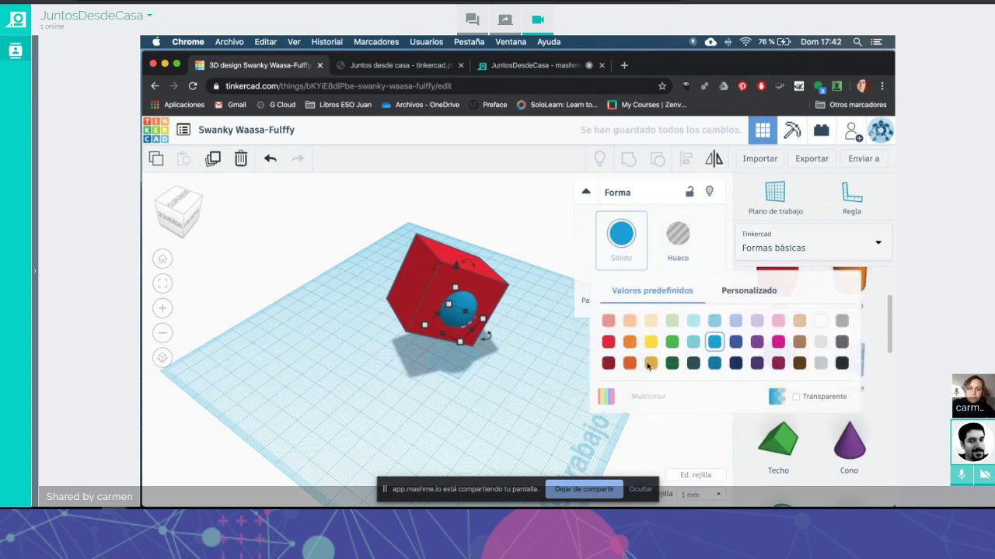
pyautogui.click(630, 344)
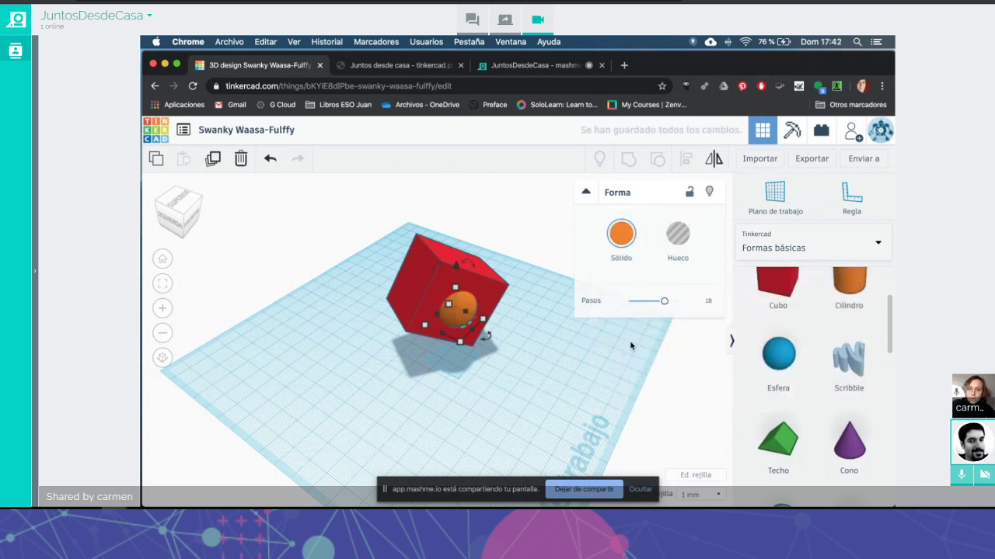
pyautogui.click(678, 236)
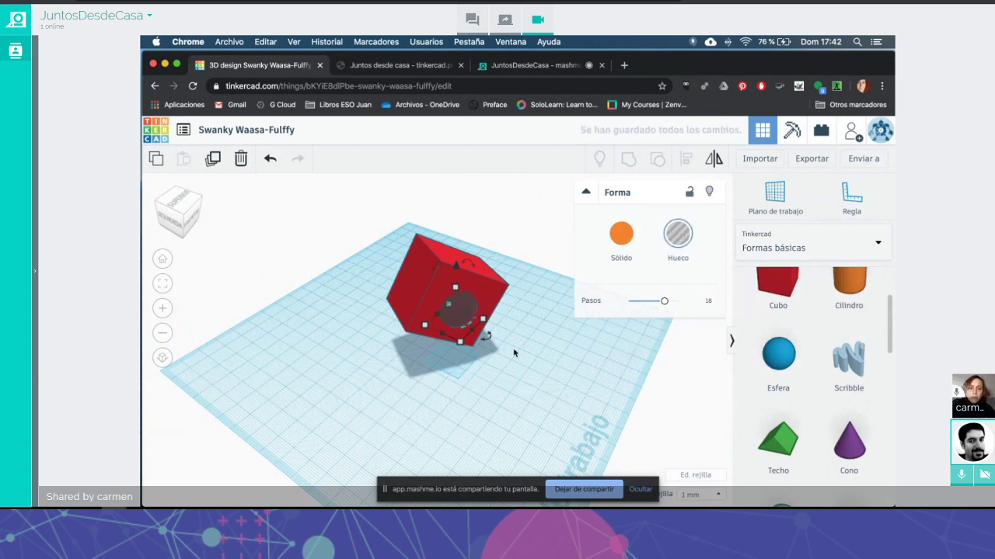
pyautogui.click(513, 352)
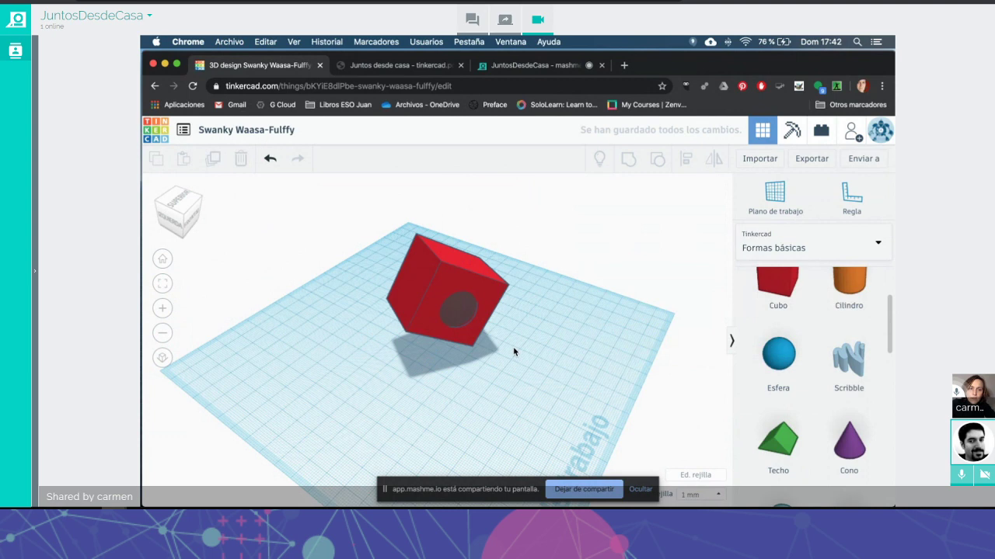
# Step: Group the red block with the sphere hole to cut a round cavity in the block's face
pyautogui.moveTo(513, 347); pyautogui.dragTo(562, 378, button='right')
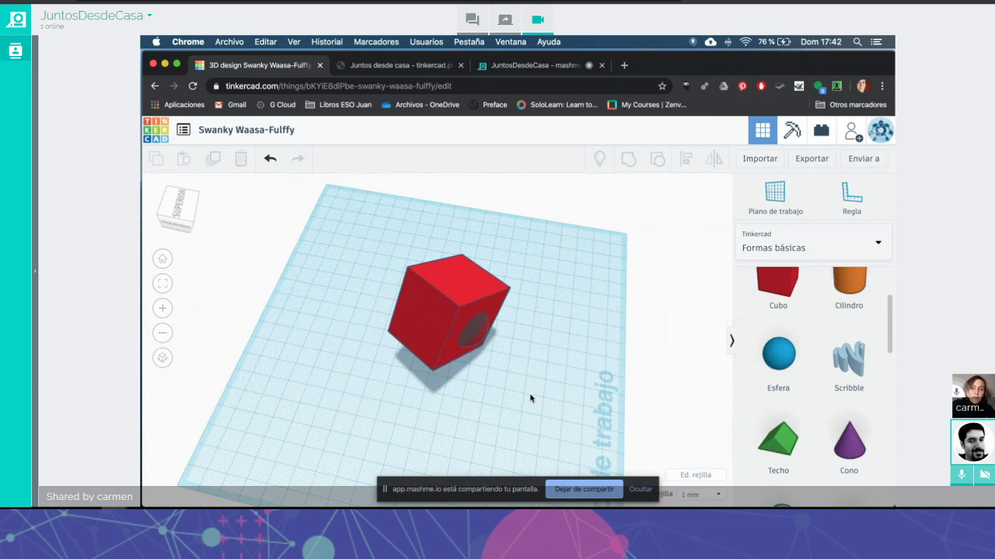
pyautogui.moveTo(531, 397); pyautogui.dragTo(371, 247)
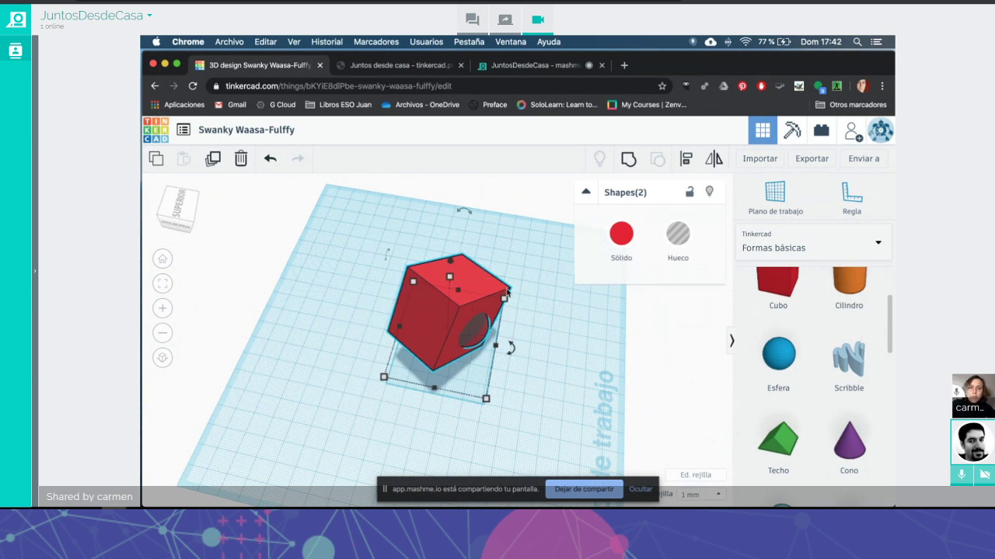
pyautogui.click(628, 161)
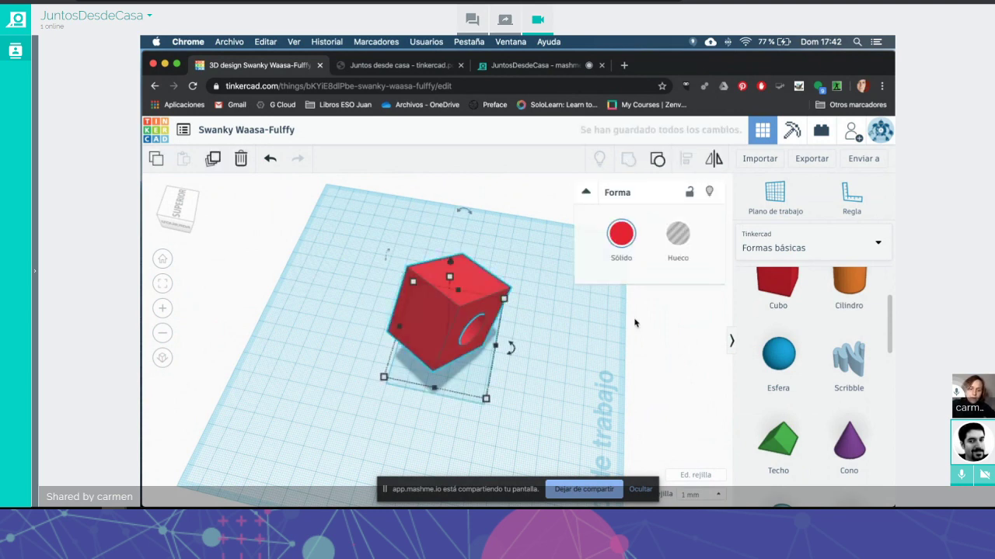
# Step: Place a tall orange cylinder and move it 37 mm sideways and 20 mm back into the red block
pyautogui.moveTo(606, 333); pyautogui.dragTo(595, 306, button='right')
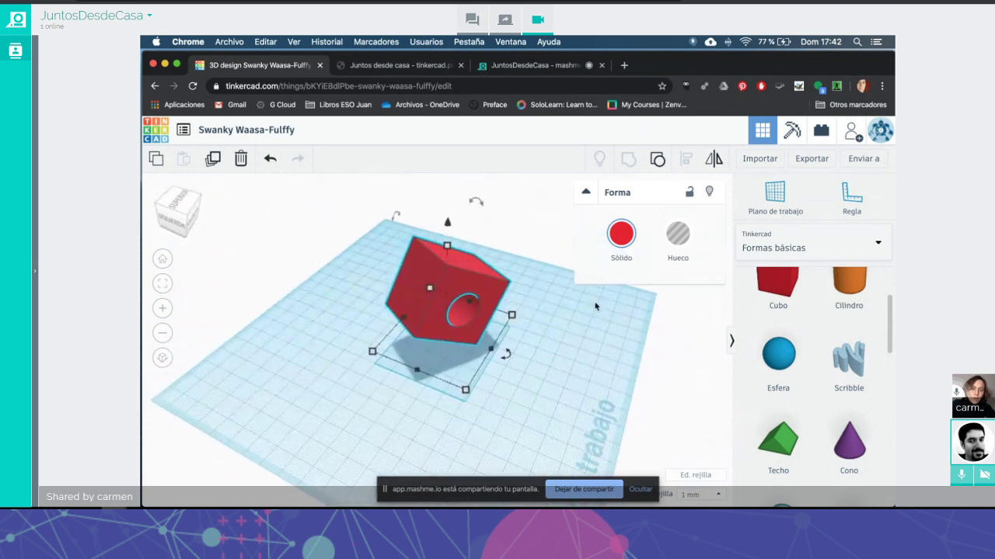
pyautogui.scroll(3, 595, 306)
pyautogui.scroll(4, 595, 306)
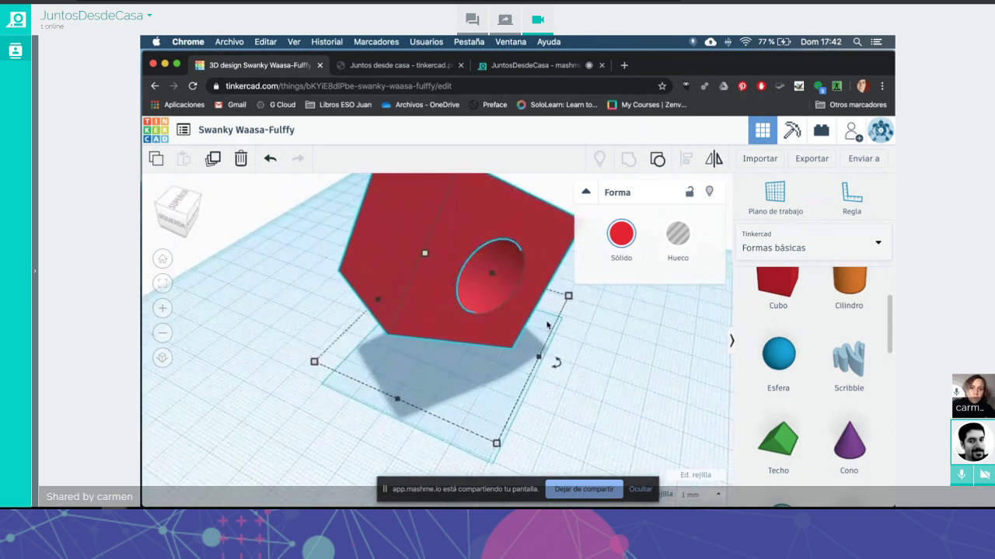
pyautogui.moveTo(613, 361); pyautogui.dragTo(638, 377, button='right')
pyautogui.scroll(-3, 638, 377)
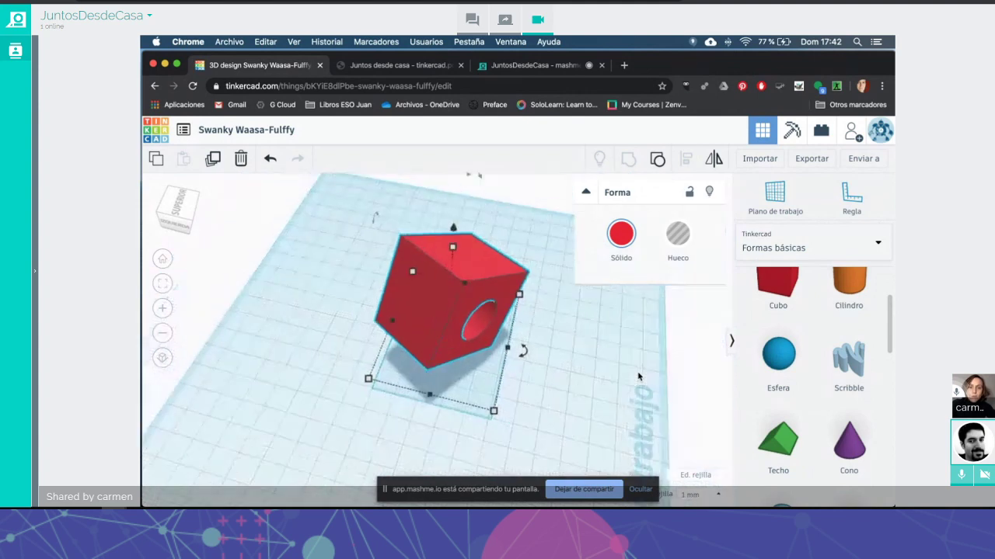
pyautogui.moveTo(850, 284); pyautogui.dragTo(555, 219)
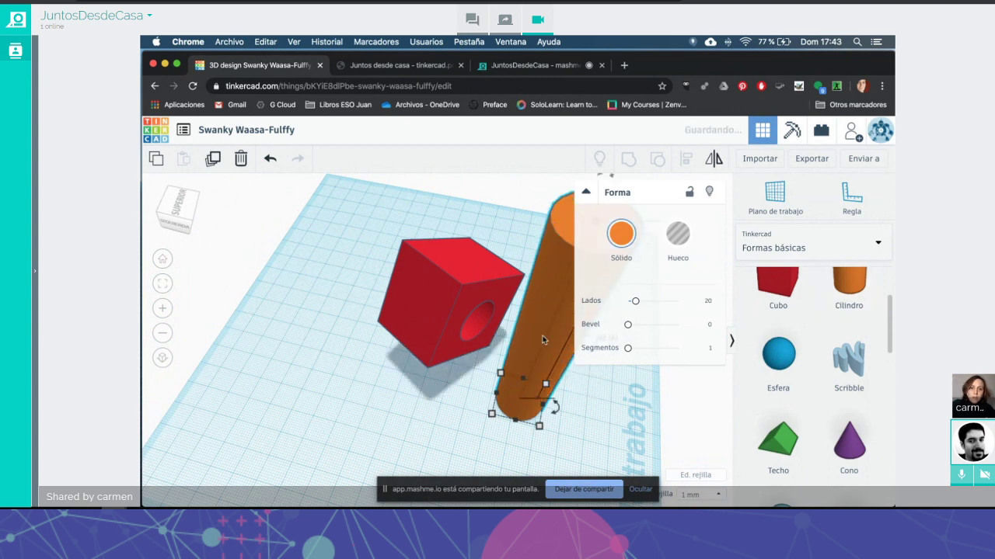
pyautogui.moveTo(542, 299); pyautogui.dragTo(435, 262)
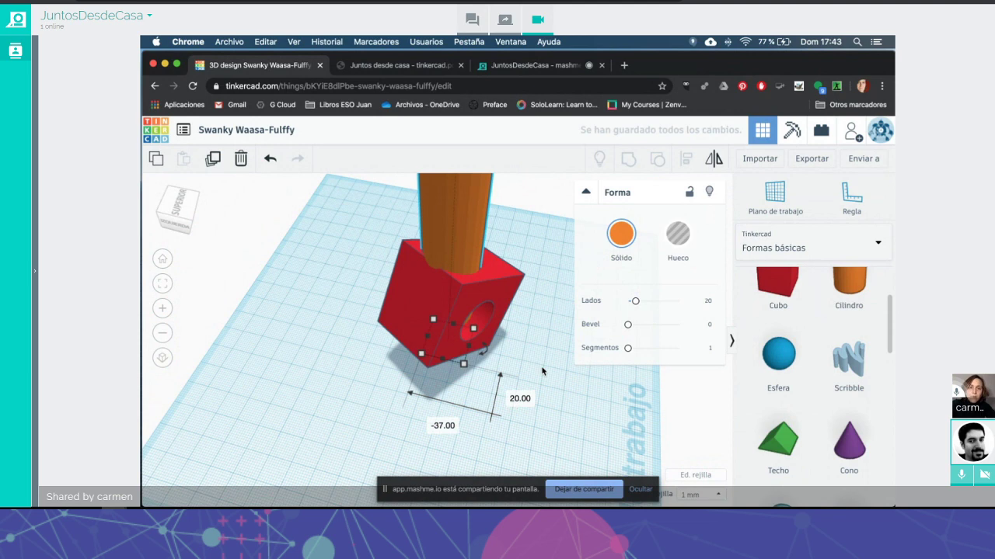
# Step: Turn the tall cylinder into a hole and group it with the red block to cut the block from above
pyautogui.click(676, 239)
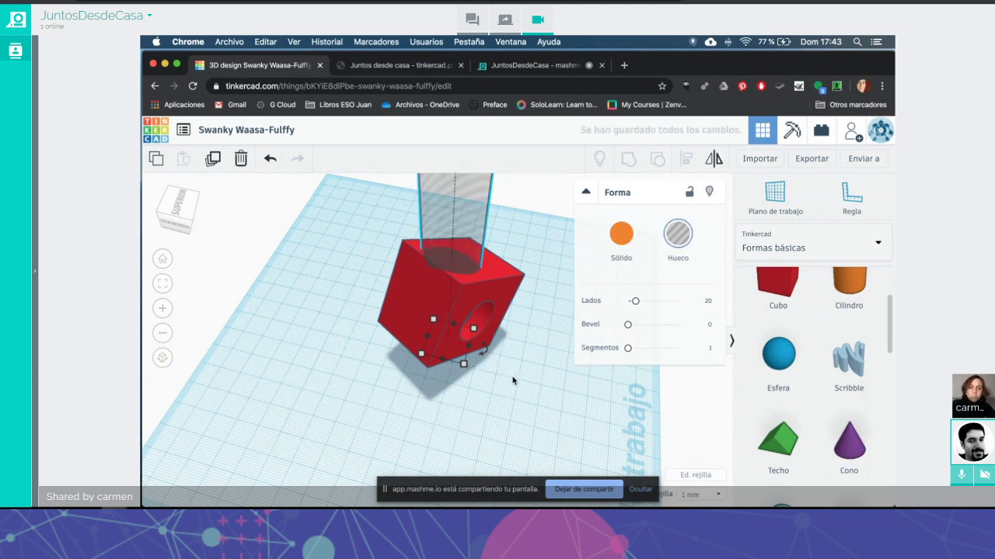
pyautogui.scroll(-5, 513, 381)
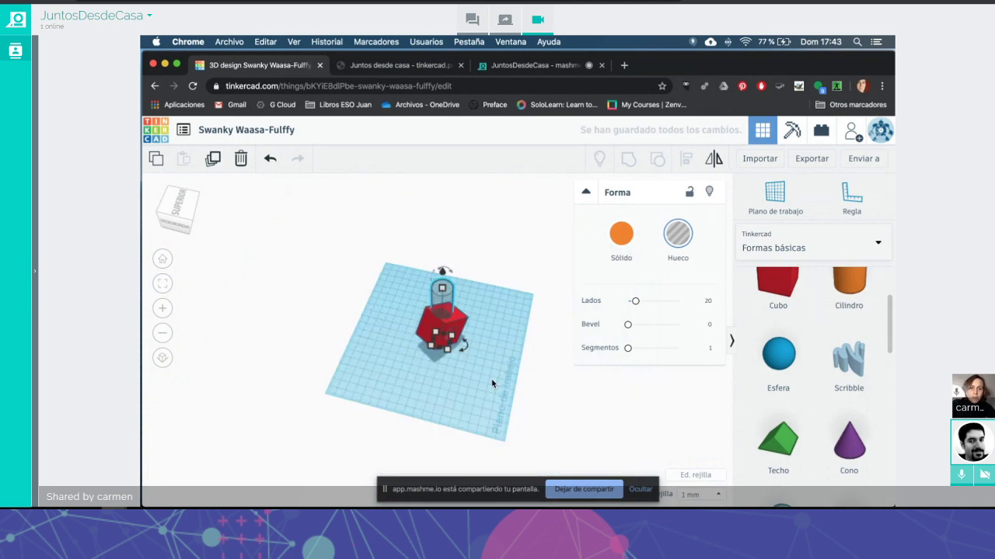
pyautogui.scroll(5, 492, 383)
pyautogui.scroll(-5, 492, 383)
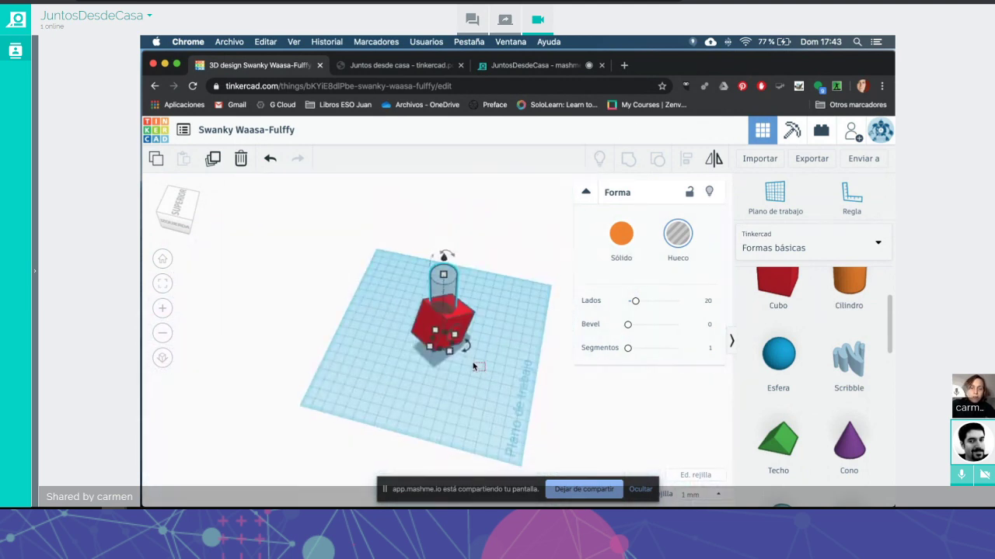
pyautogui.moveTo(473, 366); pyautogui.dragTo(389, 245)
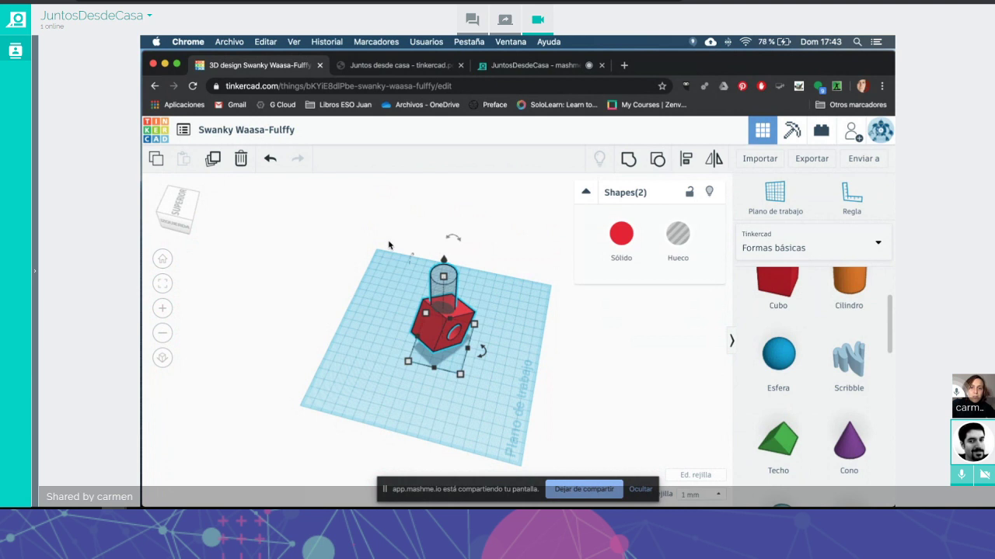
pyautogui.click(629, 160)
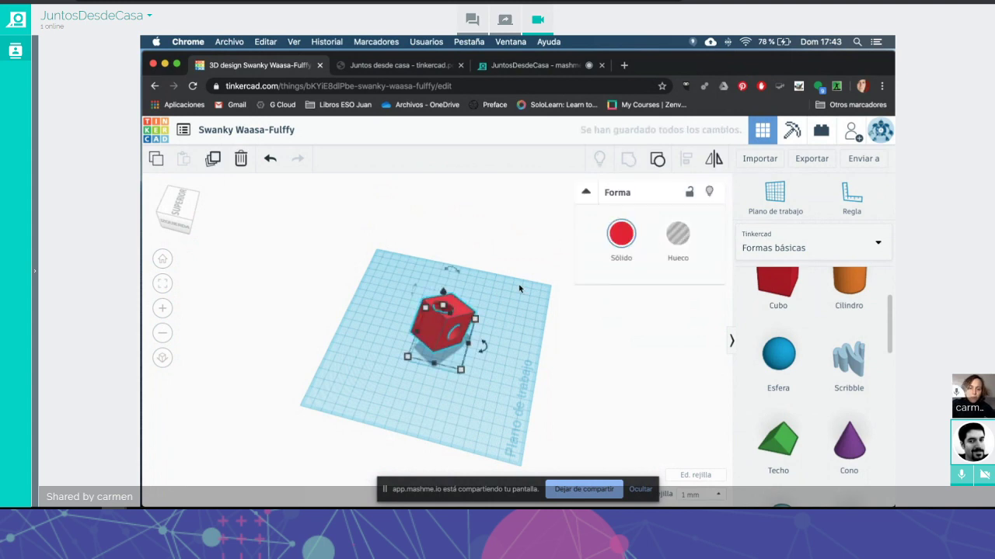
# Step: Inspect the red block's cut holes from above and the side, and delete the block from the workplane
pyautogui.moveTo(509, 339); pyautogui.dragTo(502, 349, button='right')
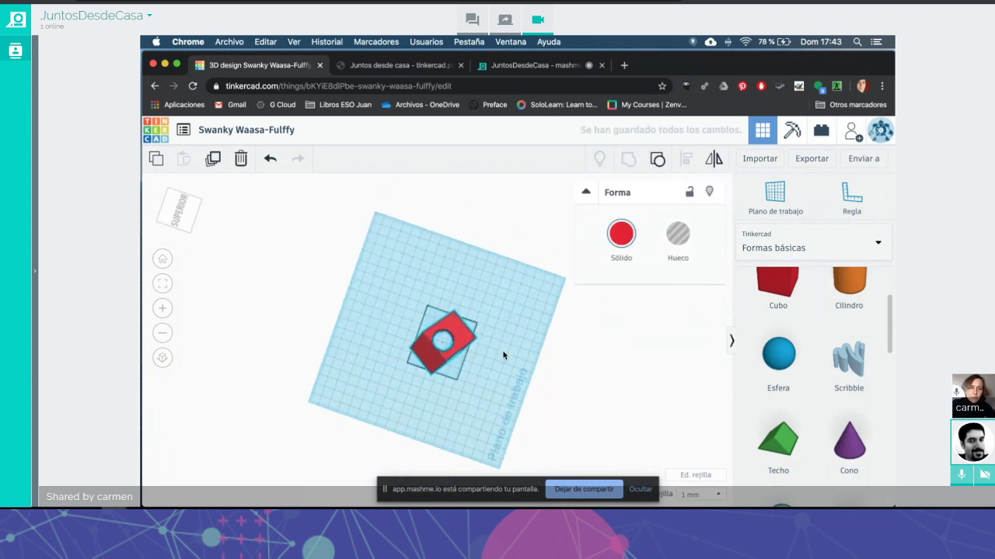
pyautogui.scroll(4, 502, 349)
pyautogui.scroll(5, 502, 349)
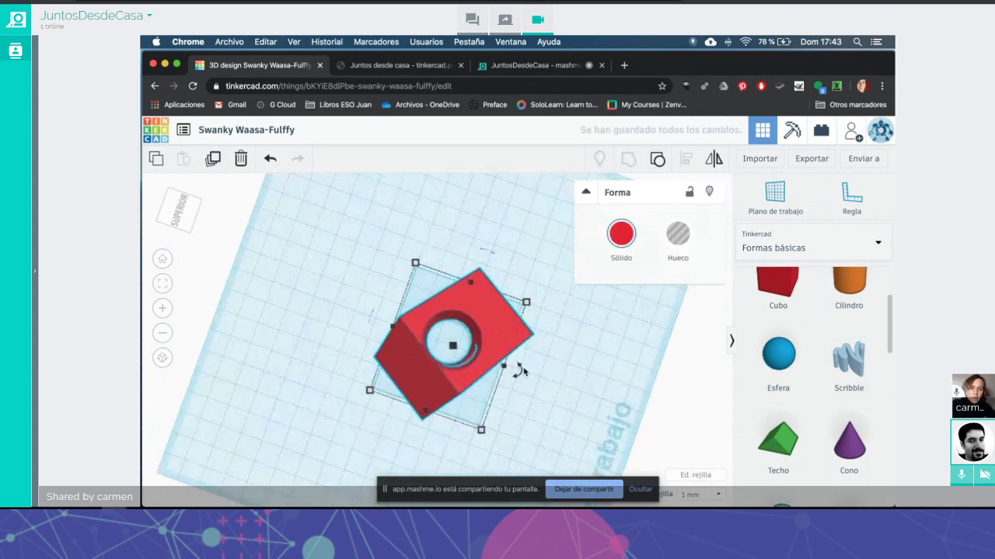
pyautogui.moveTo(542, 370); pyautogui.dragTo(526, 324, button='right')
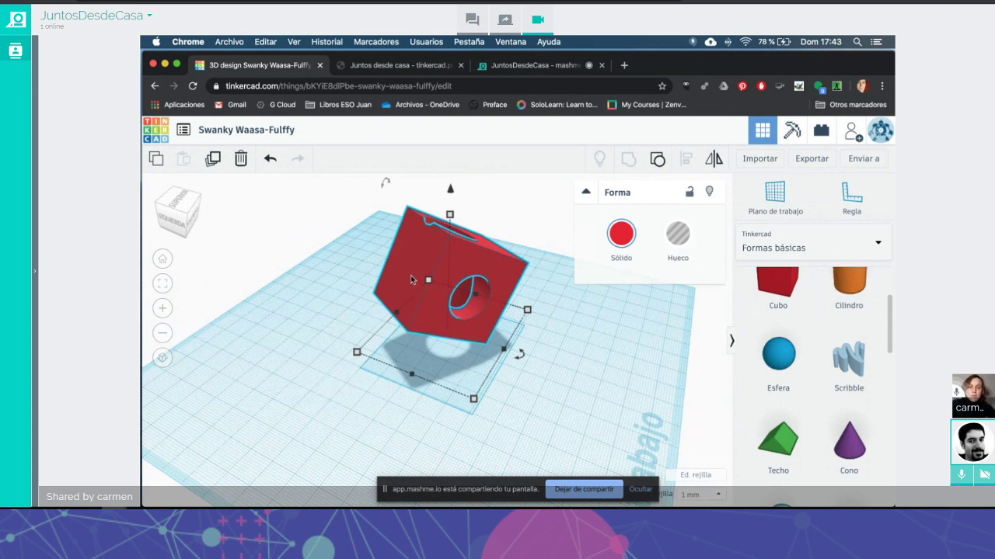
pyautogui.scroll(-3, 816, 440)
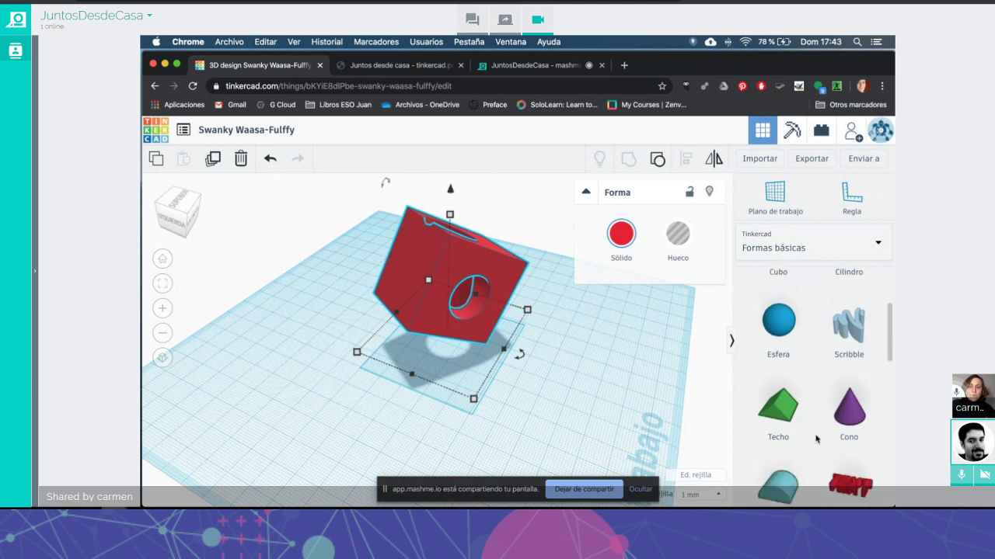
pyautogui.scroll(3, 816, 439)
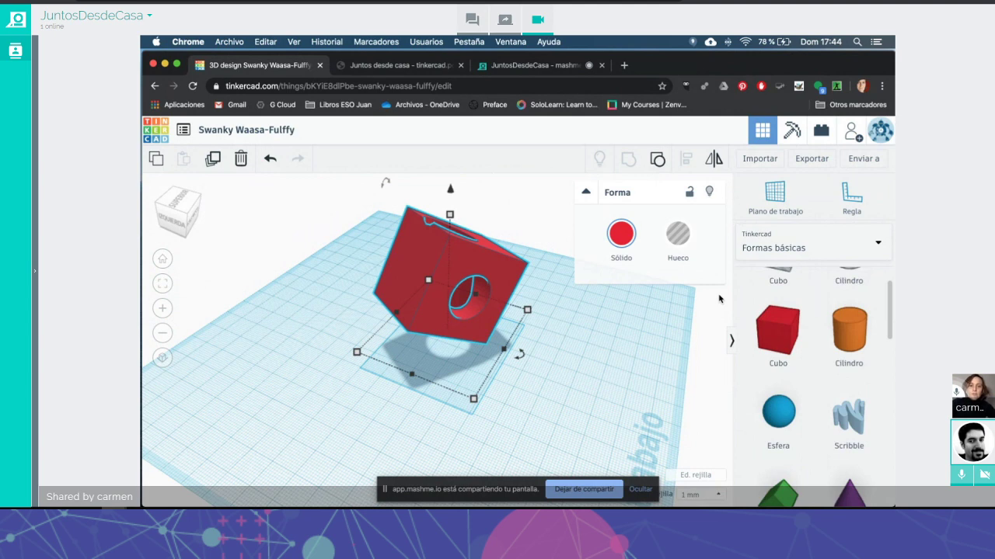
pyautogui.press('Delete')
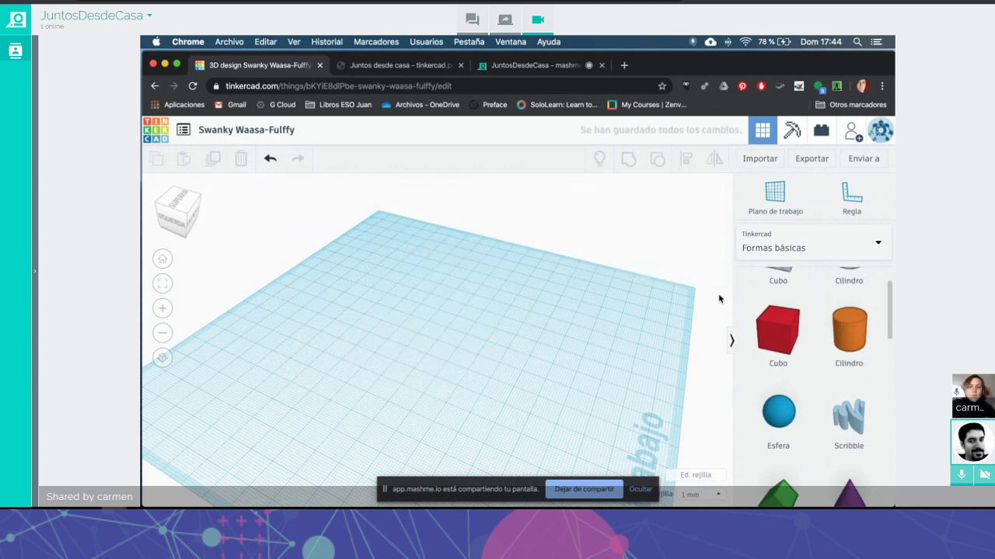
# Step: Add a Scribble shape and draw a closed five-petal flower outline by hand, finishing the sketch as a solid
pyautogui.scroll(-3, 719, 299)
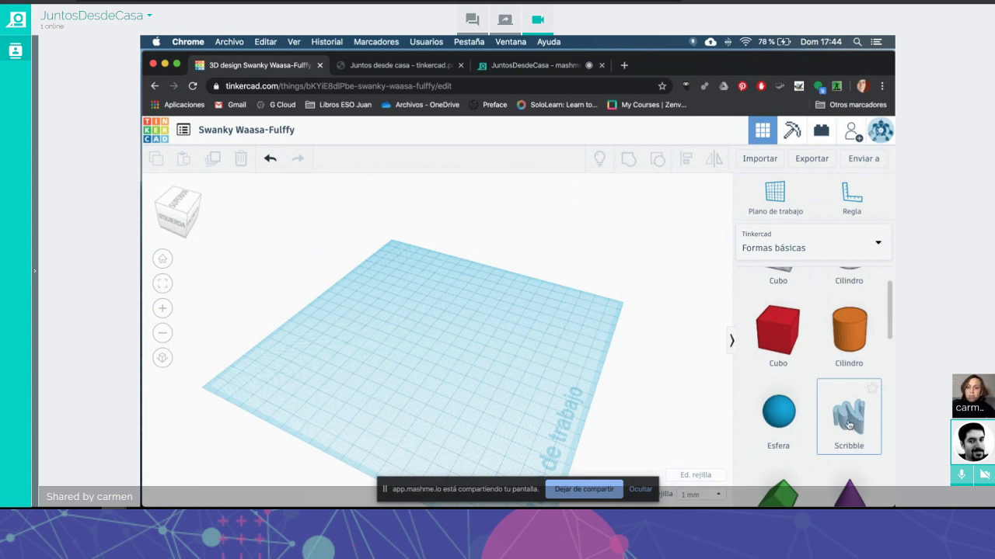
pyautogui.moveTo(850, 424)
pyautogui.mouseDown()
pyautogui.moveTo(666, 406)
pyautogui.moveTo(449, 353)
pyautogui.moveTo(414, 365)
pyautogui.mouseUp()
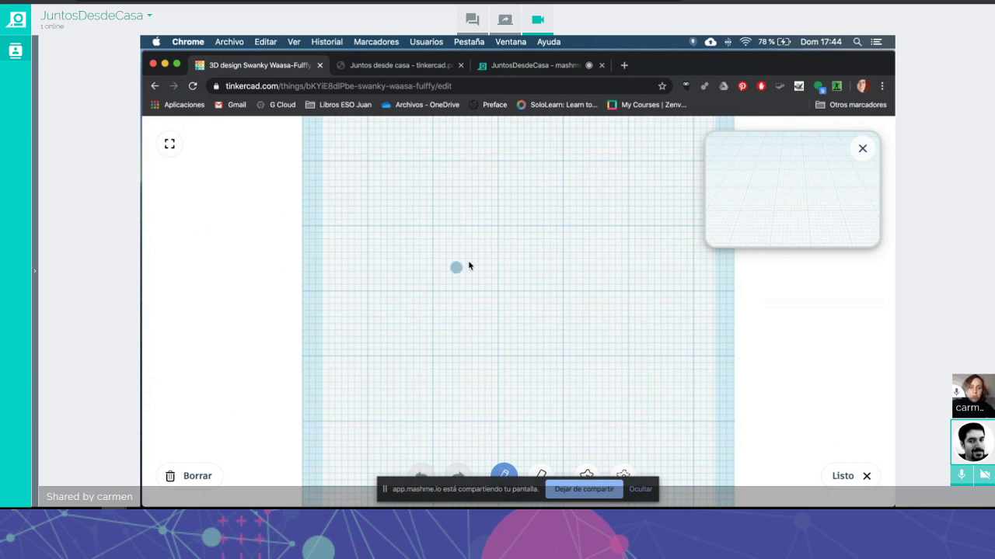
pyautogui.moveTo(501, 262)
pyautogui.mouseDown()
pyautogui.moveTo(448, 213)
pyautogui.moveTo(428, 210)
pyautogui.moveTo(399, 238)
pyautogui.moveTo(440, 283)
pyautogui.moveTo(469, 295)
pyautogui.moveTo(428, 323)
pyautogui.moveTo(404, 374)
pyautogui.moveTo(490, 384)
pyautogui.moveTo(505, 344)
pyautogui.moveTo(543, 382)
pyautogui.moveTo(591, 378)
pyautogui.moveTo(586, 338)
pyautogui.moveTo(557, 316)
pyautogui.moveTo(617, 296)
pyautogui.moveTo(635, 257)
pyautogui.moveTo(604, 237)
pyautogui.moveTo(556, 267)
pyautogui.moveTo(550, 191)
pyautogui.moveTo(506, 193)
pyautogui.moveTo(498, 262)
pyautogui.mouseUp()
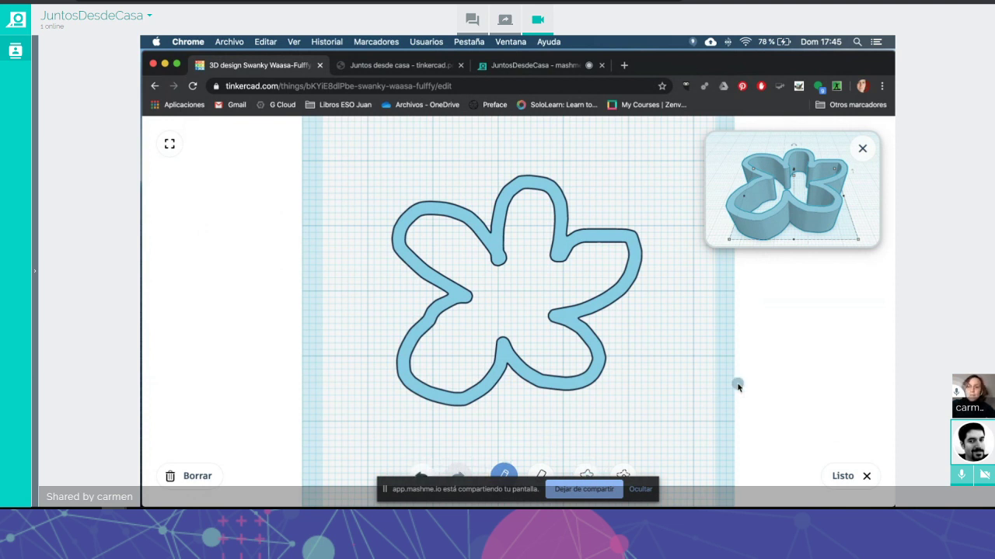
pyautogui.click(841, 476)
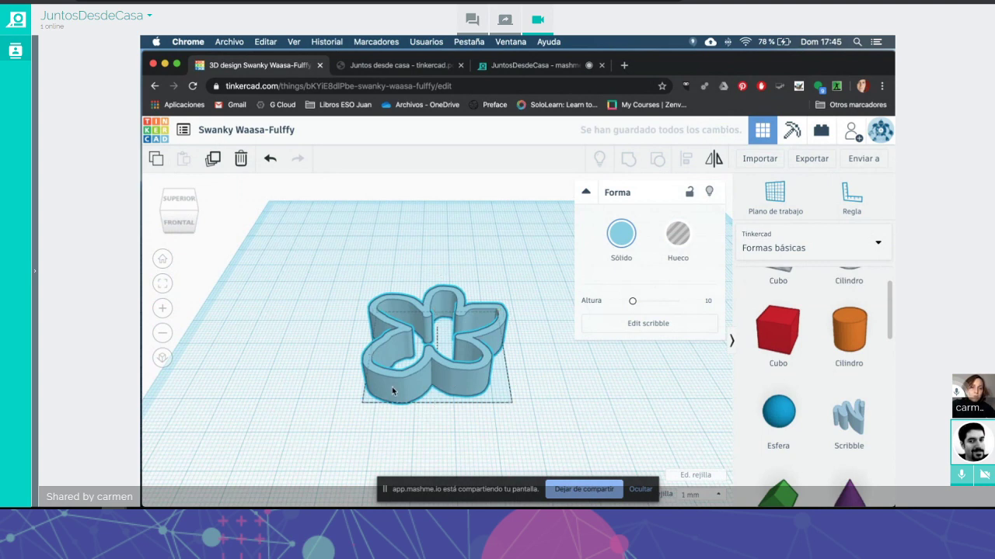
# Step: Move the flower outline towards the front-left corner of the workplane
pyautogui.moveTo(395, 388); pyautogui.dragTo(279, 436)
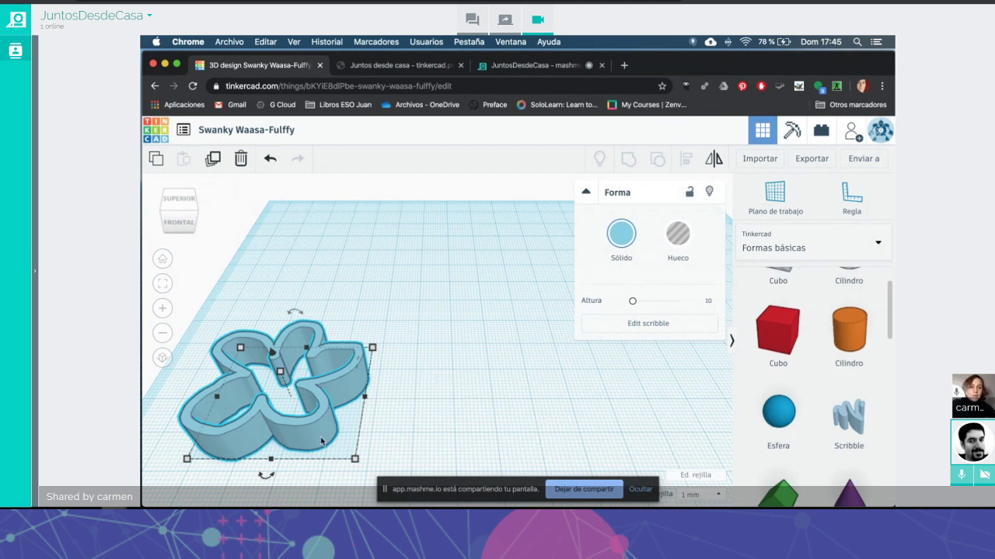
pyautogui.moveTo(297, 450)
pyautogui.mouseDown()
pyautogui.moveTo(275, 467)
pyautogui.moveTo(302, 453)
pyautogui.mouseUp()
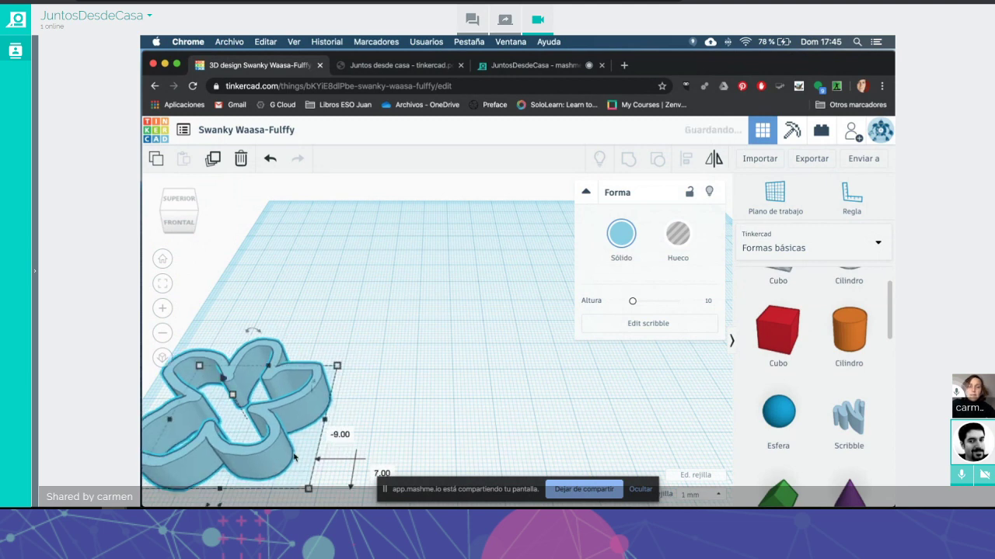
pyautogui.scroll(-1, 397, 401)
pyautogui.scroll(-2, 397, 402)
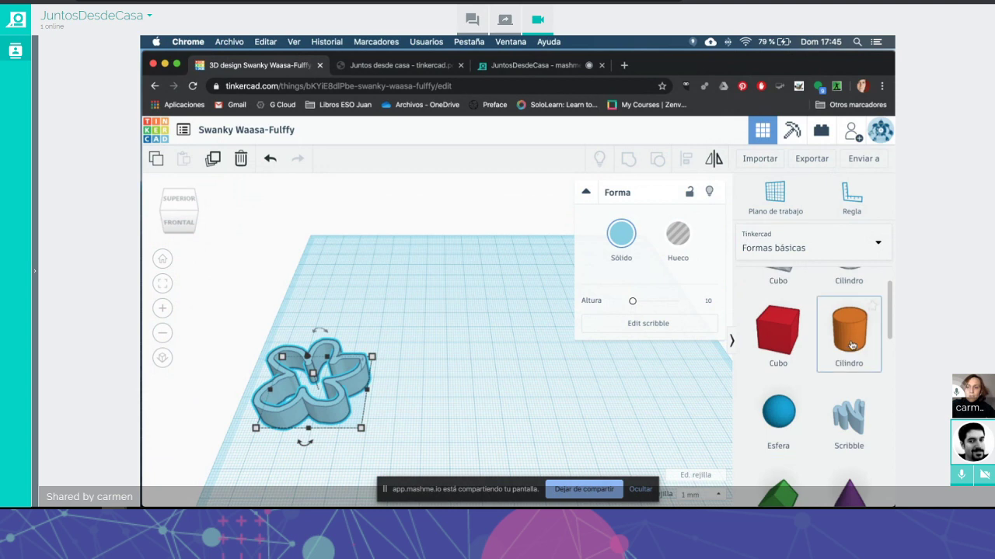
# Step: Place an orange cylinder beside the flower outline and set its width to 30 mm
pyautogui.moveTo(851, 345); pyautogui.dragTo(532, 382)
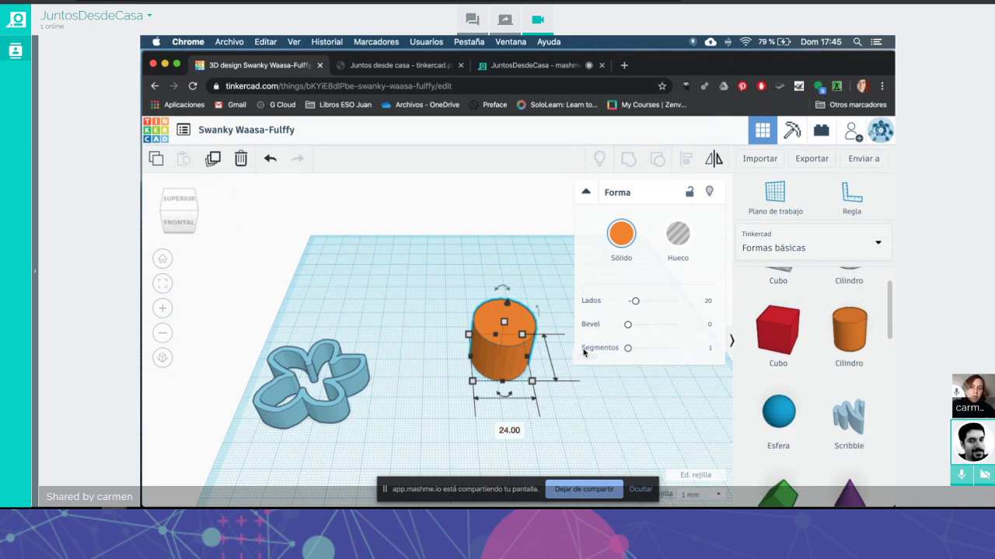
pyautogui.click(507, 432)
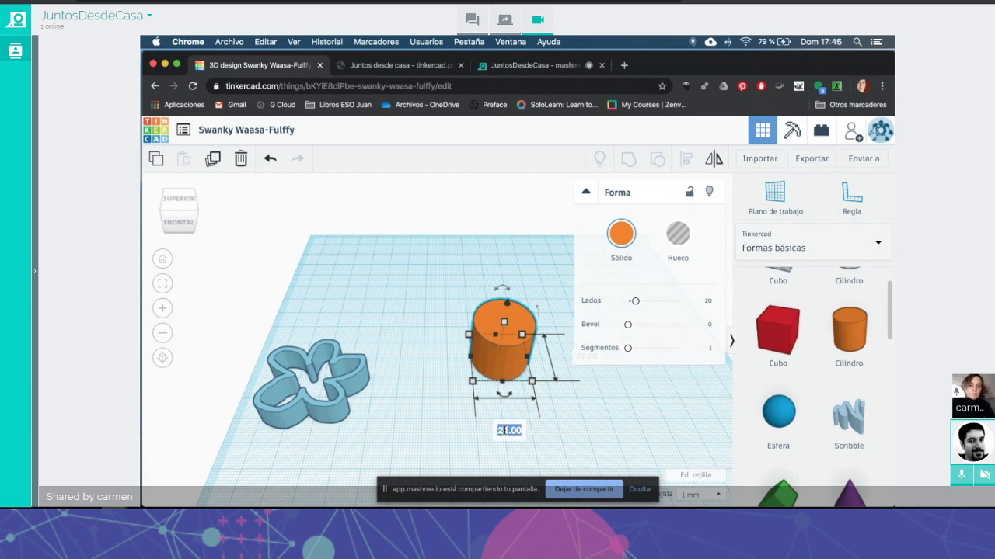
pyautogui.write('30')
pyautogui.press('Return')
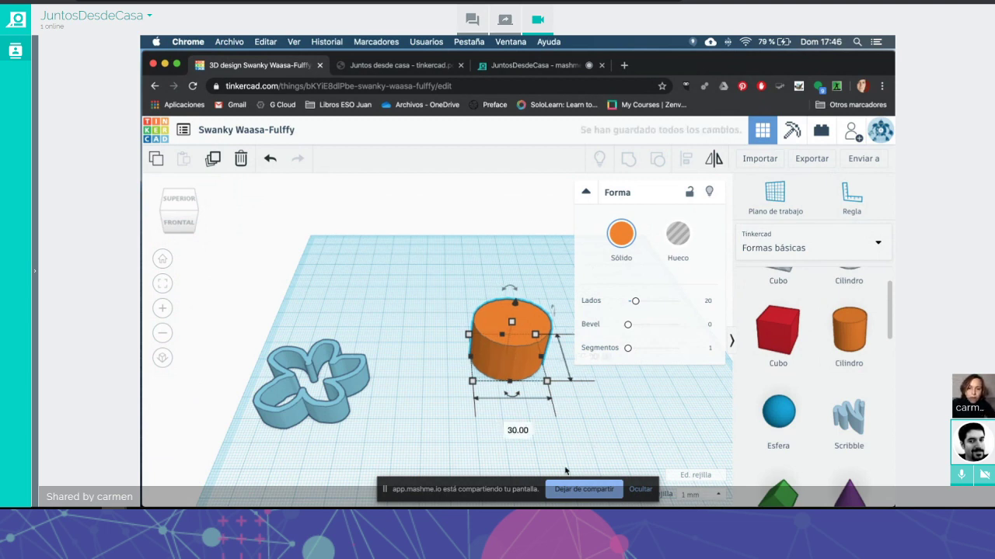
# Step: Set the cylinder's depth to 30 mm and stretch its height to about 59 mm
pyautogui.moveTo(594, 444); pyautogui.dragTo(544, 400, button='right')
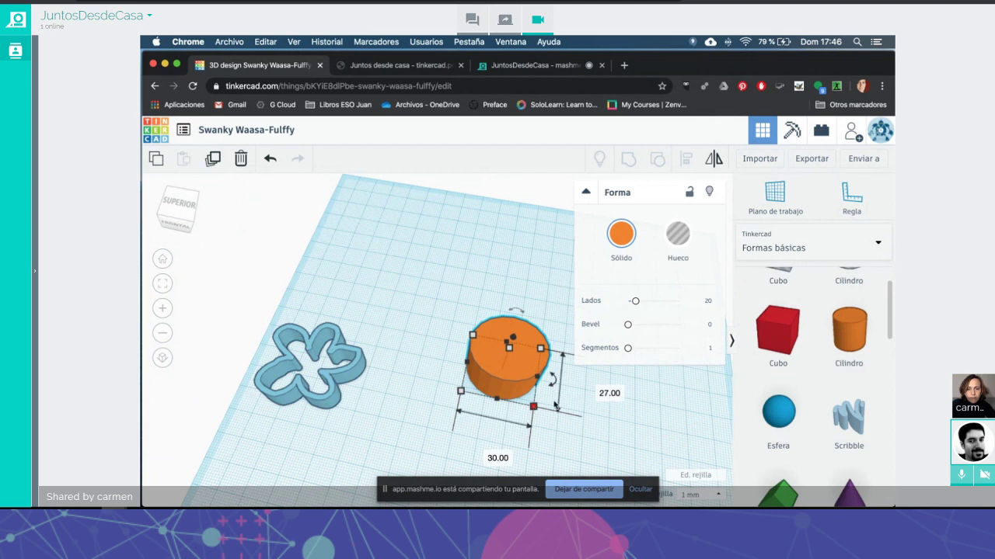
pyautogui.click(608, 394)
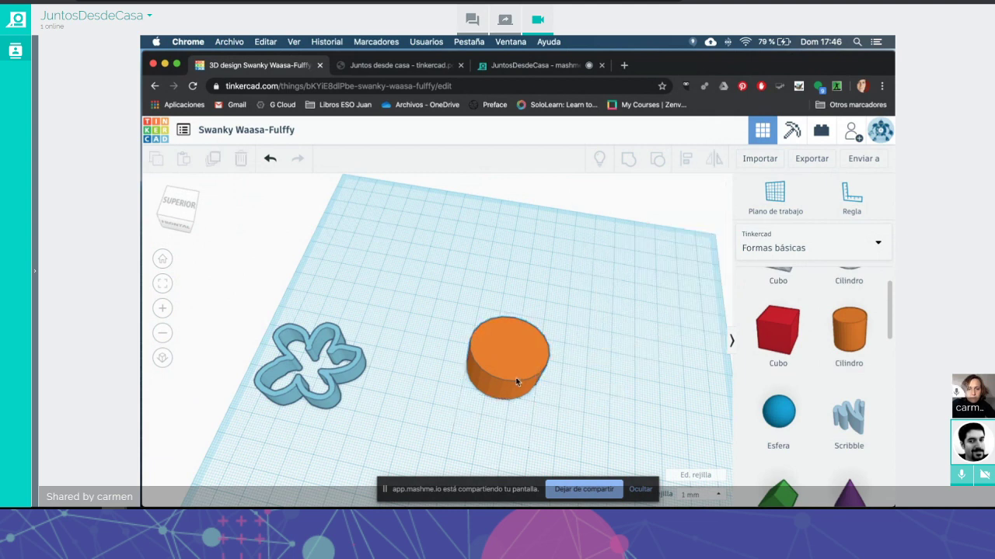
pyautogui.click(516, 381)
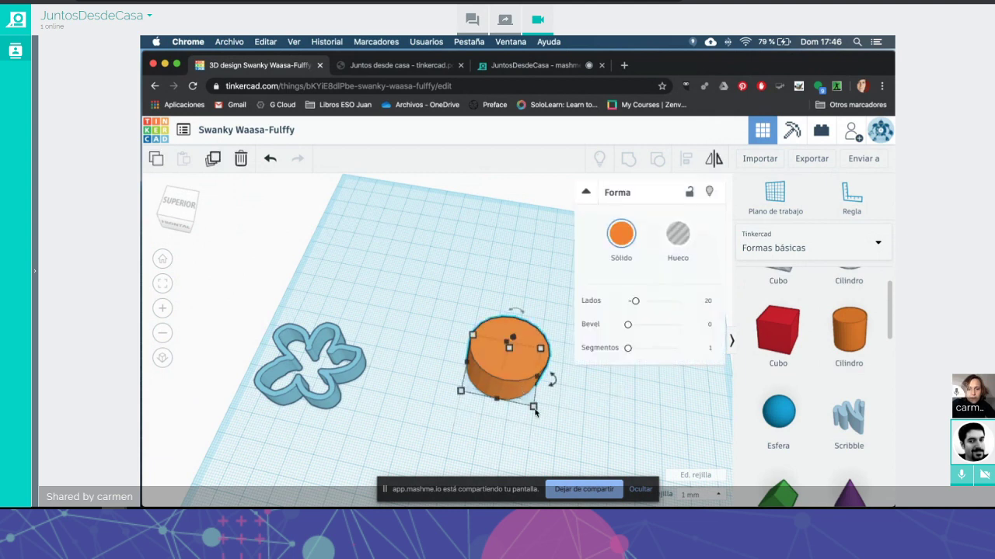
pyautogui.click(598, 389)
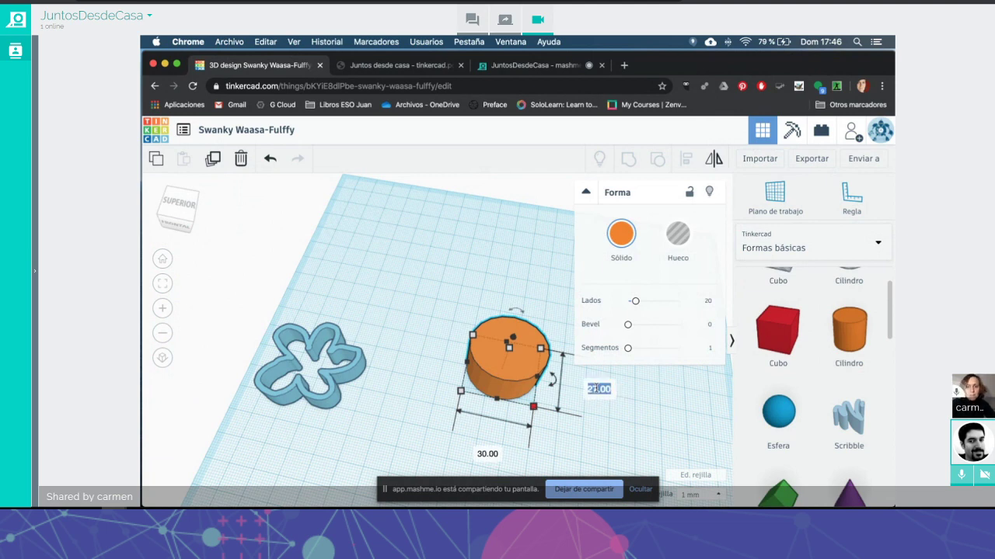
pyautogui.write('30')
pyautogui.press('Return')
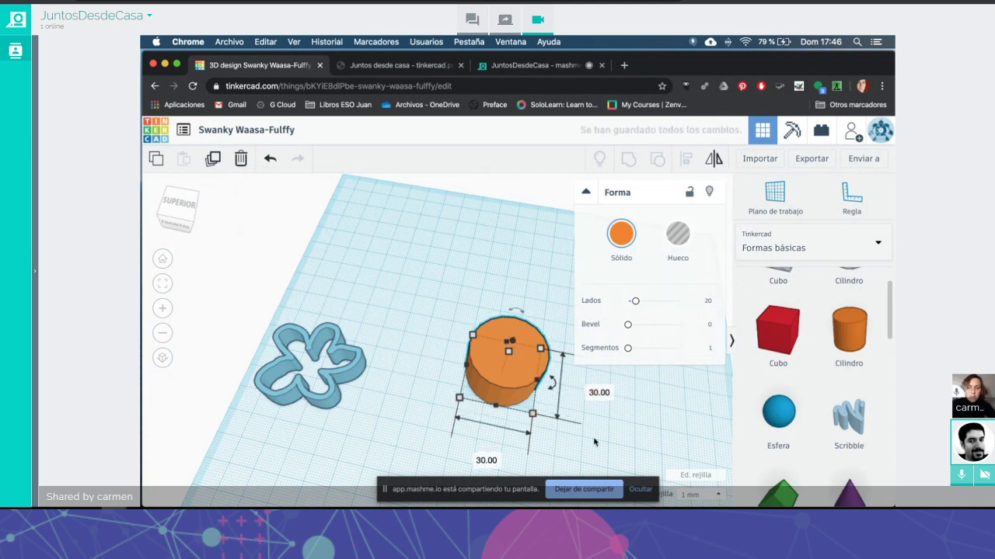
pyautogui.moveTo(599, 395); pyautogui.dragTo(509, 311, button='right')
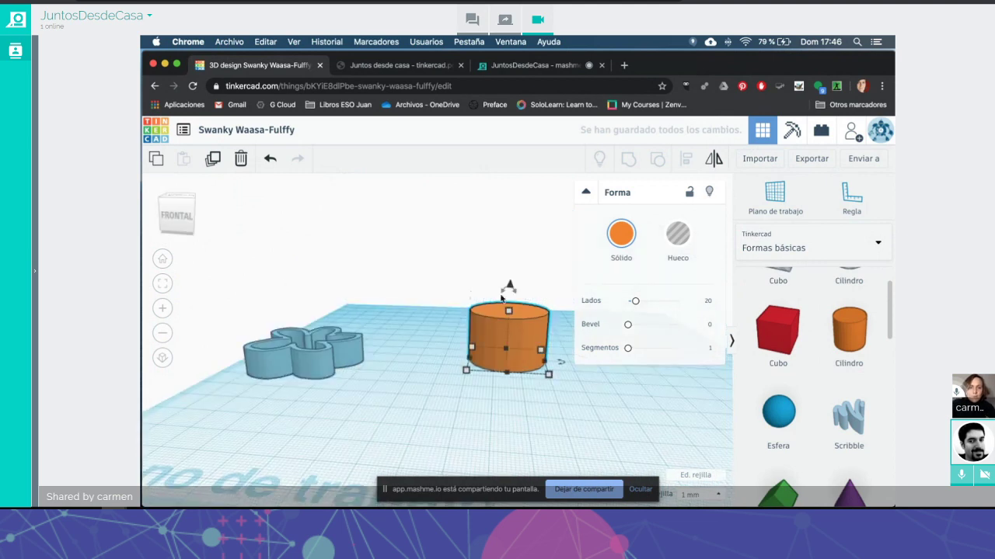
pyautogui.moveTo(509, 311); pyautogui.dragTo(511, 205)
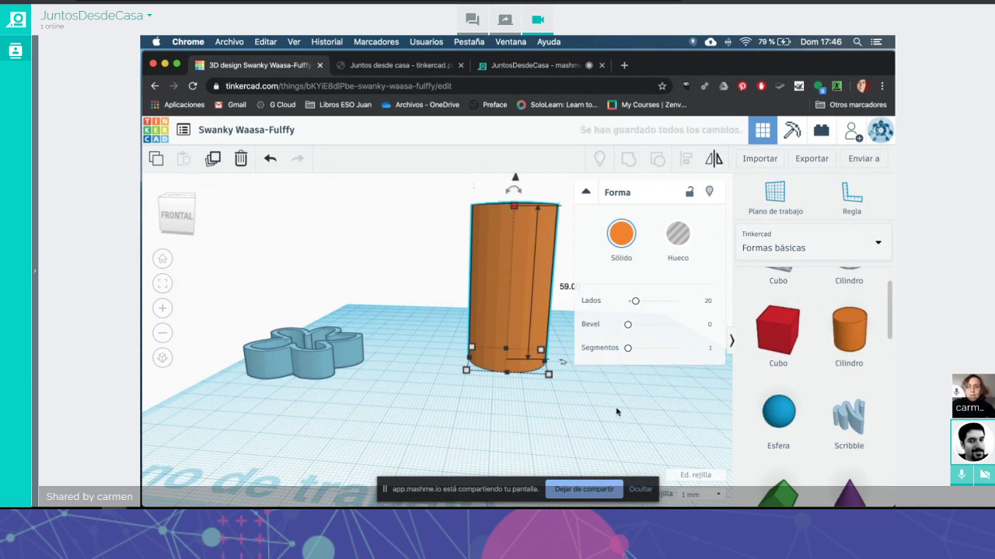
# Step: Place a paraboloid in front of the tall cylinder and raise it 59 mm above the workplane
pyautogui.scroll(-2, 795, 411)
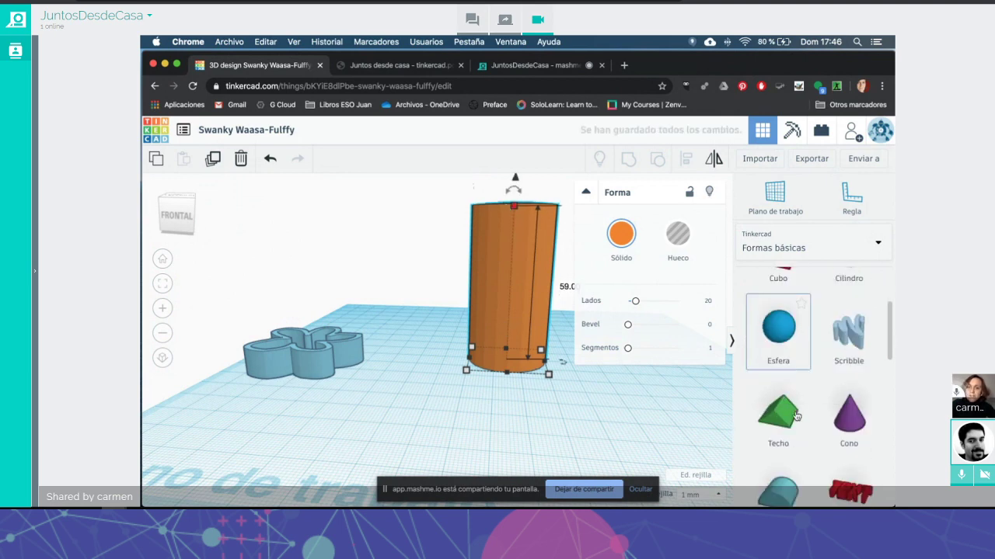
pyautogui.scroll(-6, 795, 415)
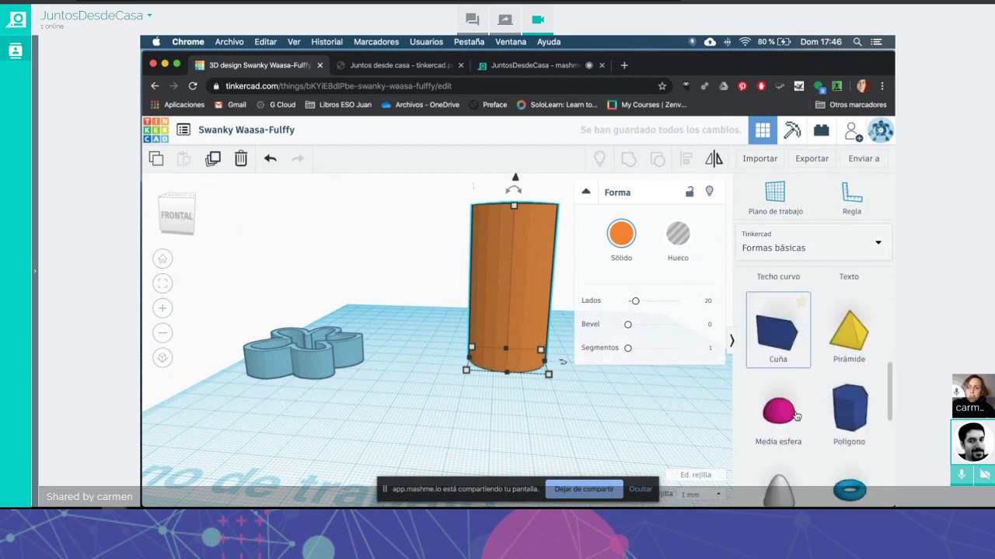
pyautogui.scroll(-3, 795, 416)
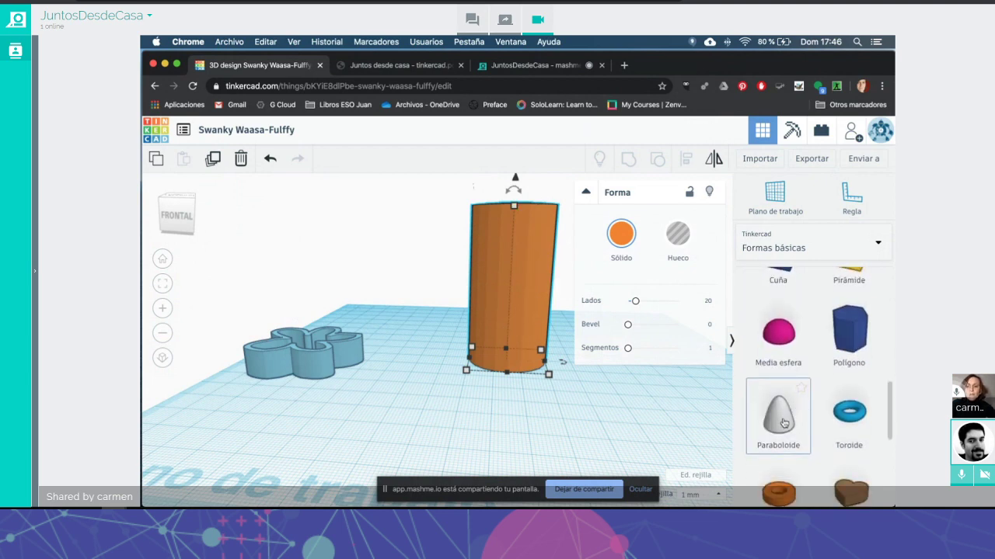
pyautogui.moveTo(783, 422); pyautogui.dragTo(500, 401)
pyautogui.scroll(-4, 500, 401)
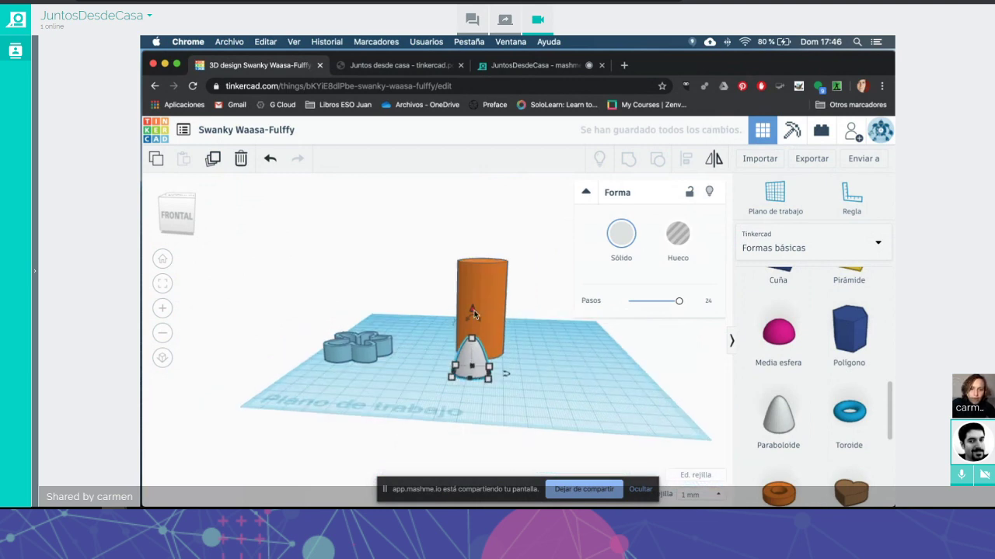
pyautogui.moveTo(474, 289); pyautogui.dragTo(477, 203)
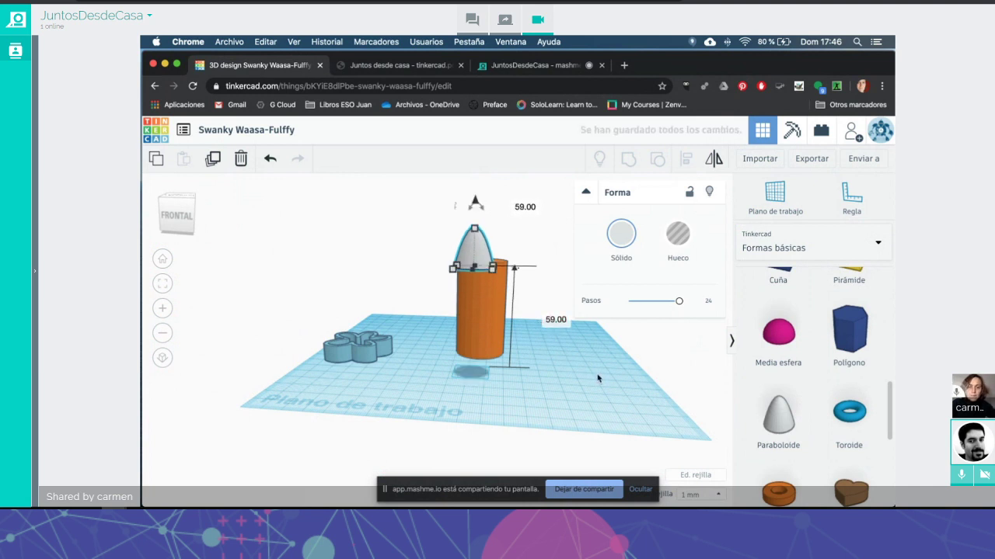
# Step: Move the paraboloid 5 mm and 40 mm along the workplane axes onto the cylinder's top, and raise it 1 mm to 60 mm
pyautogui.moveTo(557, 407); pyautogui.dragTo(482, 388, button='right')
pyautogui.click(377, 278)
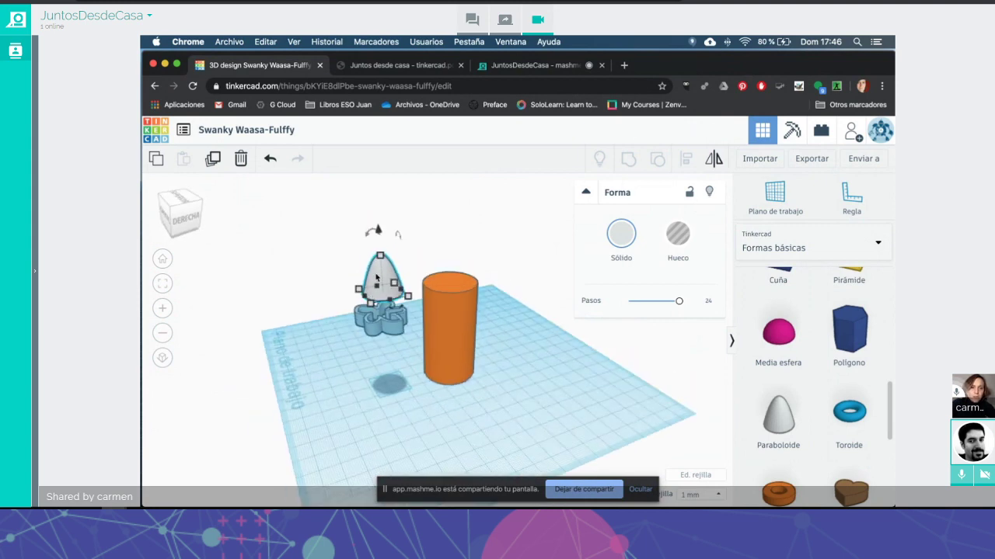
pyautogui.moveTo(377, 278); pyautogui.dragTo(448, 268)
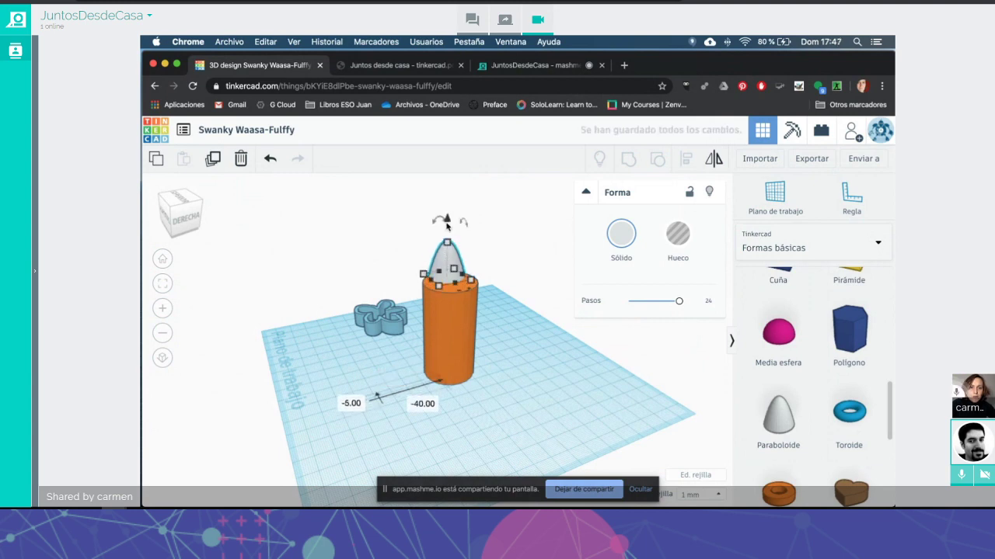
pyautogui.moveTo(446, 222); pyautogui.dragTo(447, 220)
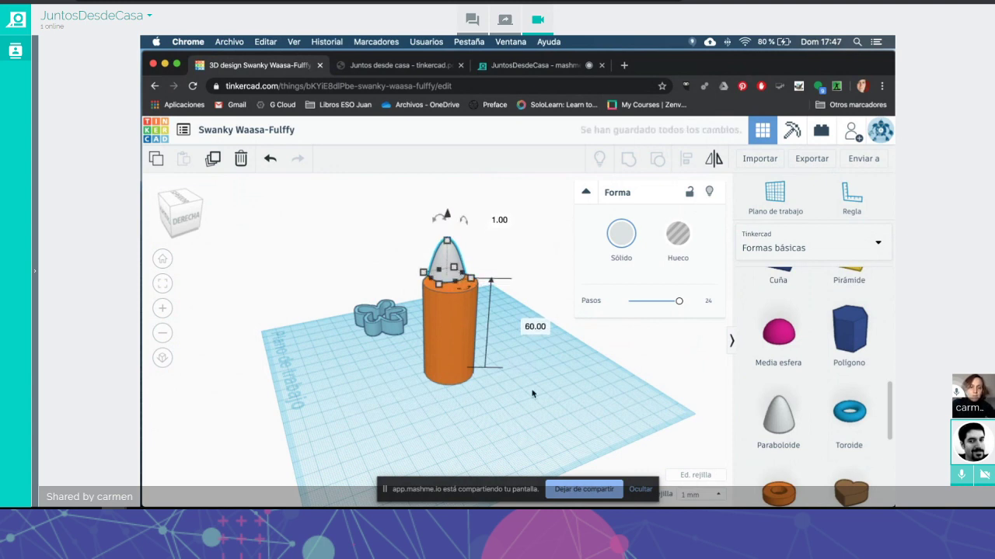
# Step: Check the paraboloid's position over the cylinder from the front, right and top views
pyautogui.moveTo(532, 394); pyautogui.dragTo(595, 384, button='right')
pyautogui.click(460, 253)
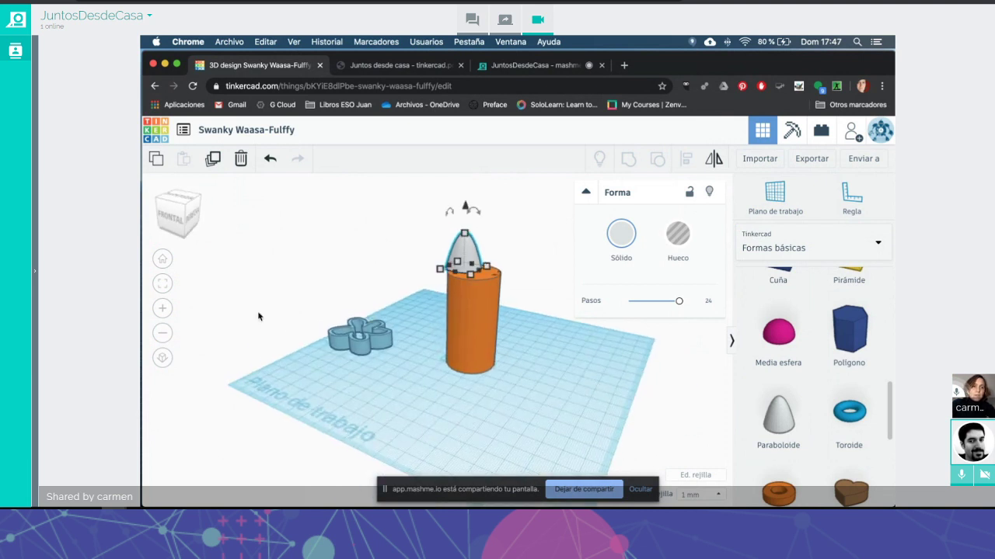
pyautogui.click(172, 216)
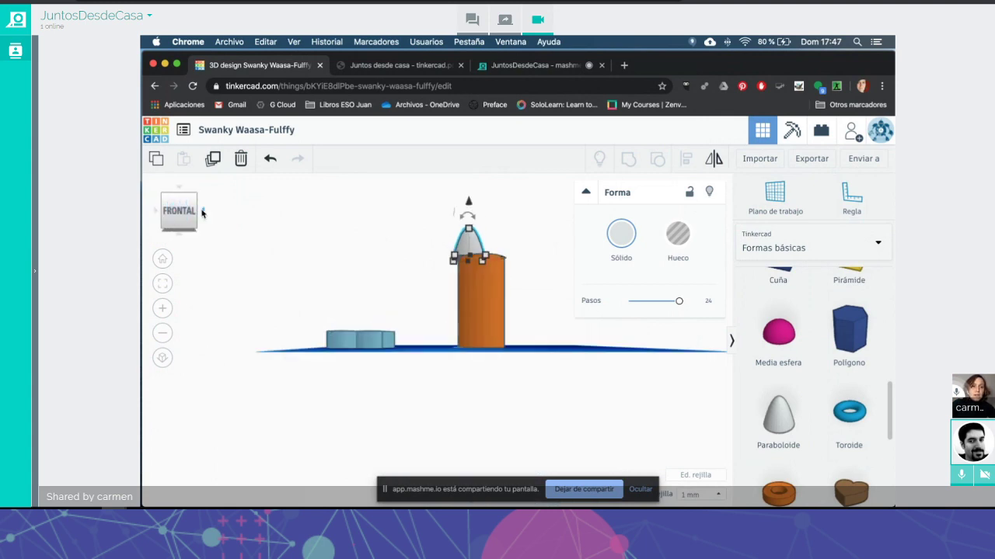
pyautogui.click(202, 213)
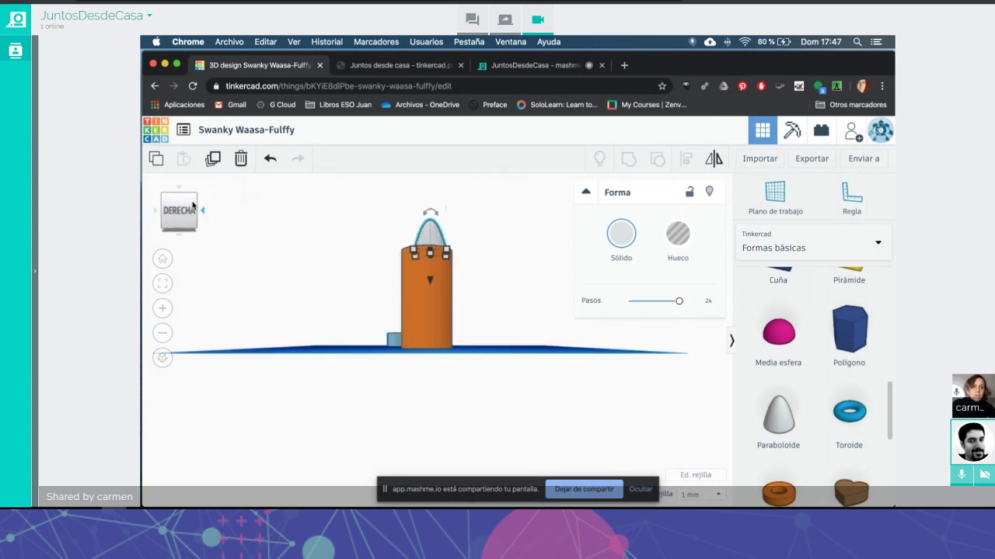
pyautogui.click(180, 190)
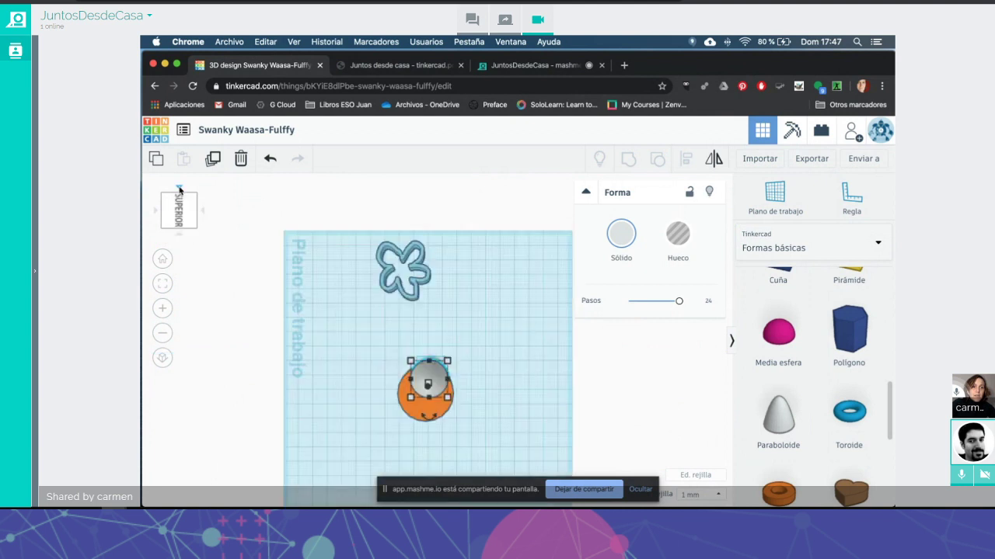
# Step: Compare the tower in orthographic and perspective projection from the home view
pyautogui.click(163, 260)
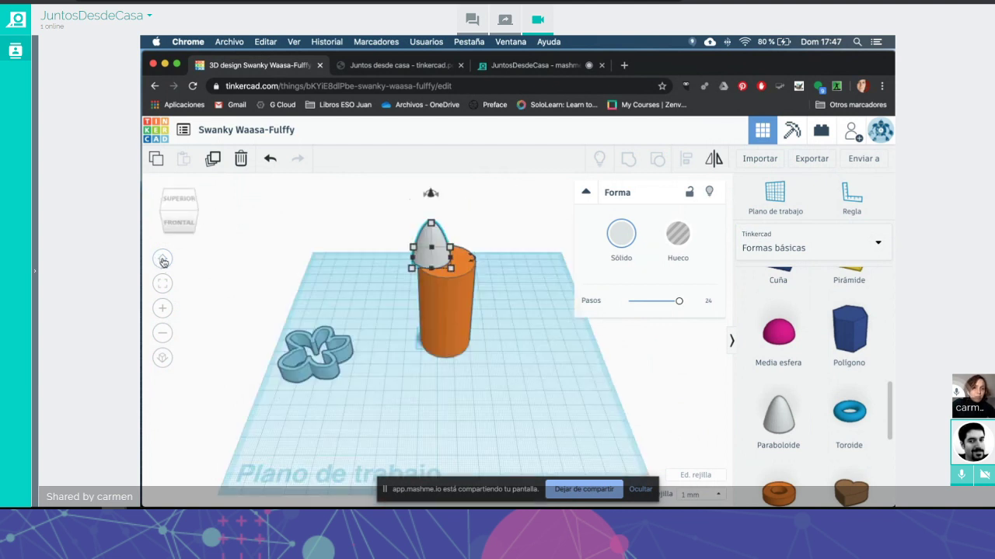
pyautogui.click(163, 359)
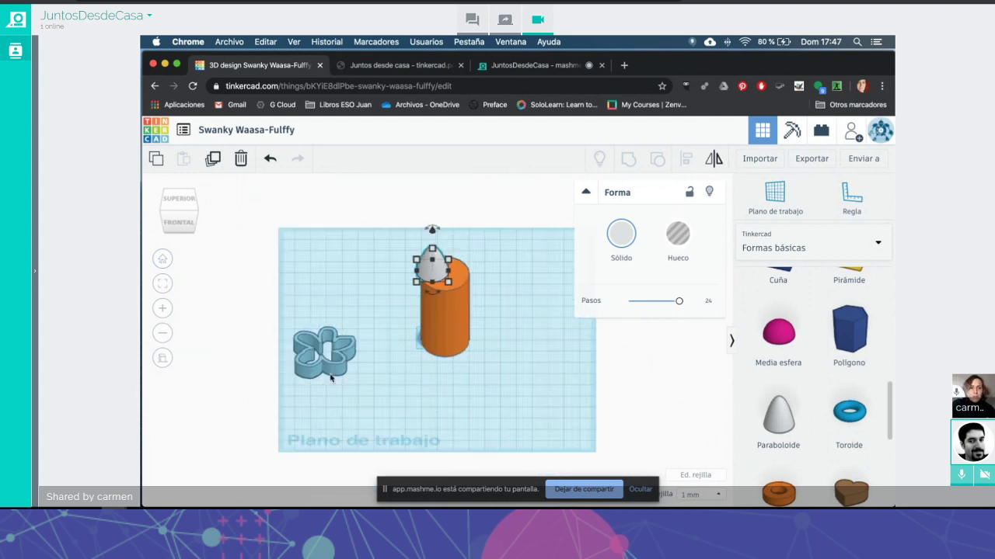
pyautogui.click(163, 259)
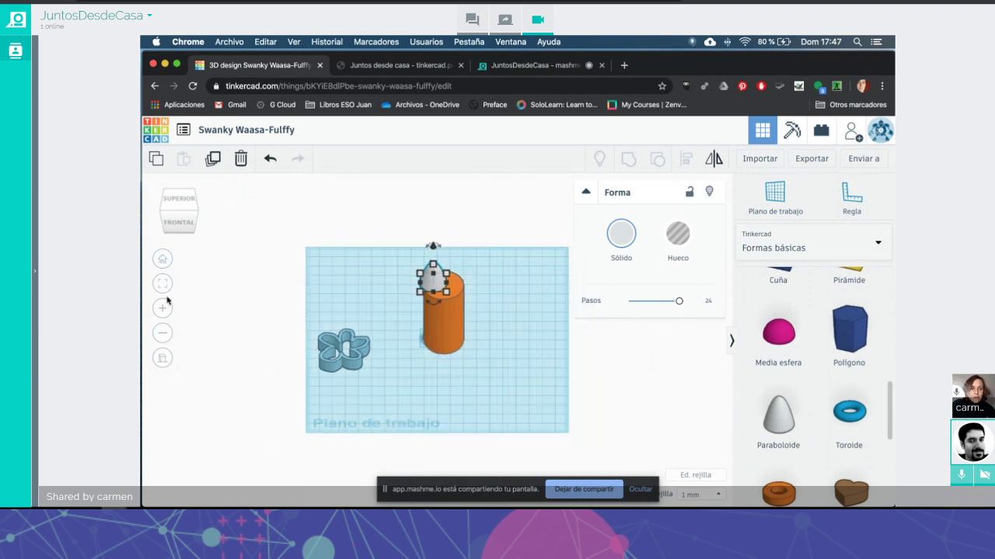
pyautogui.click(165, 362)
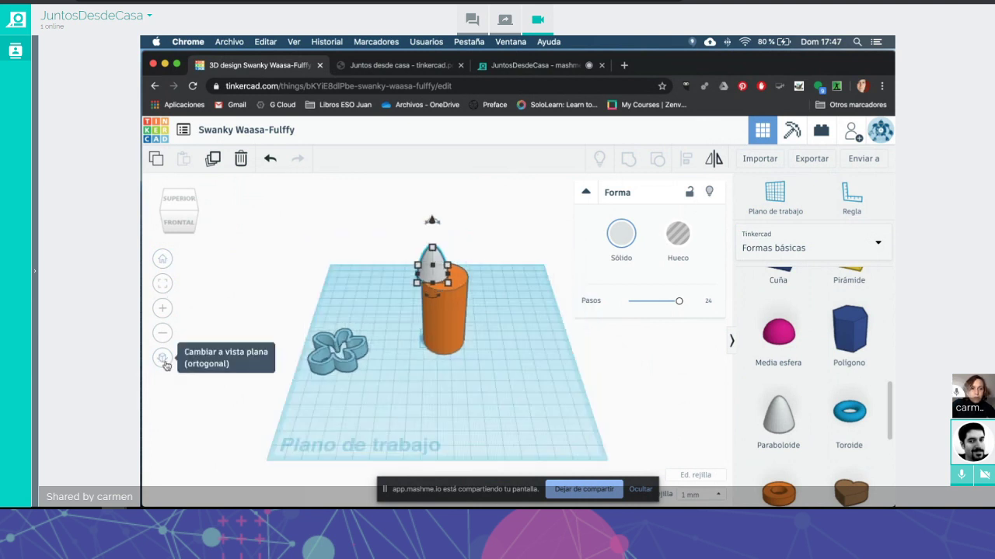
pyautogui.click(165, 362)
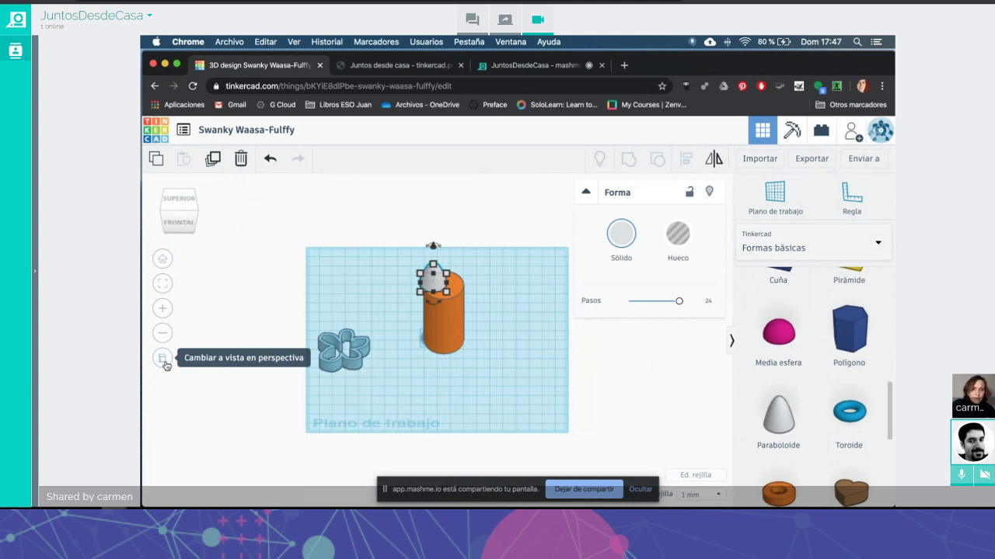
pyautogui.click(165, 362)
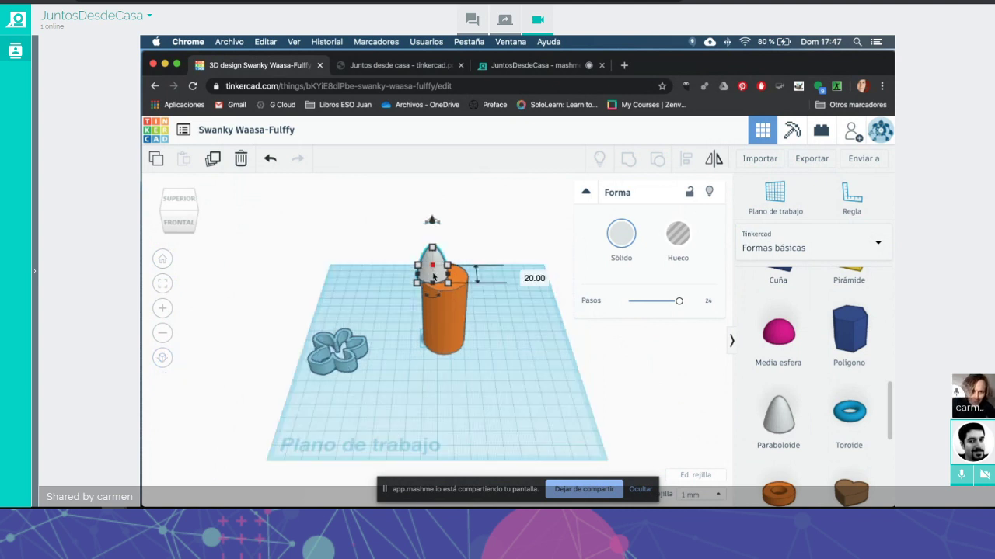
# Step: Shift the paraboloid 5 mm and 3 mm over the cylinder's top and widen its base to 30 mm
pyautogui.click(437, 276)
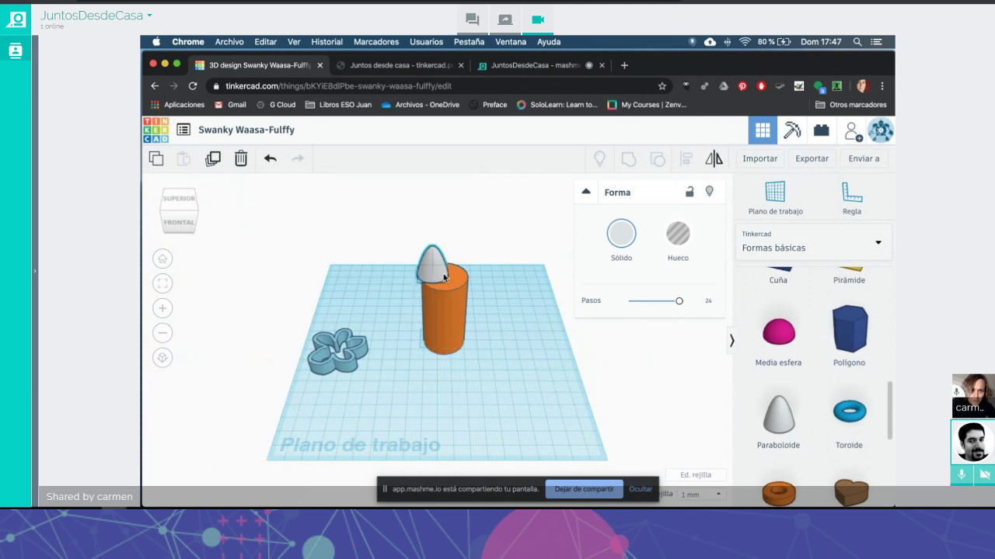
pyautogui.click(444, 277)
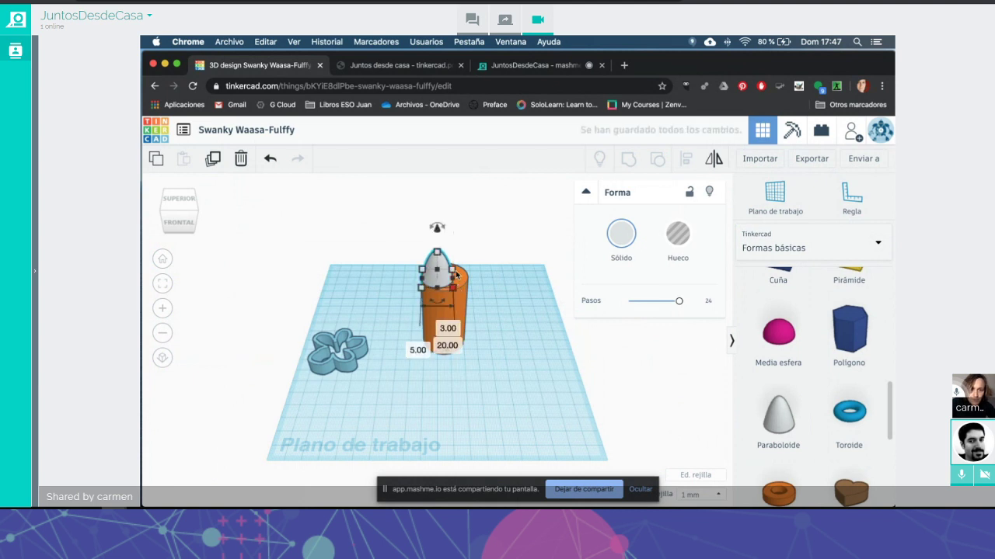
pyautogui.moveTo(453, 274); pyautogui.dragTo(467, 267)
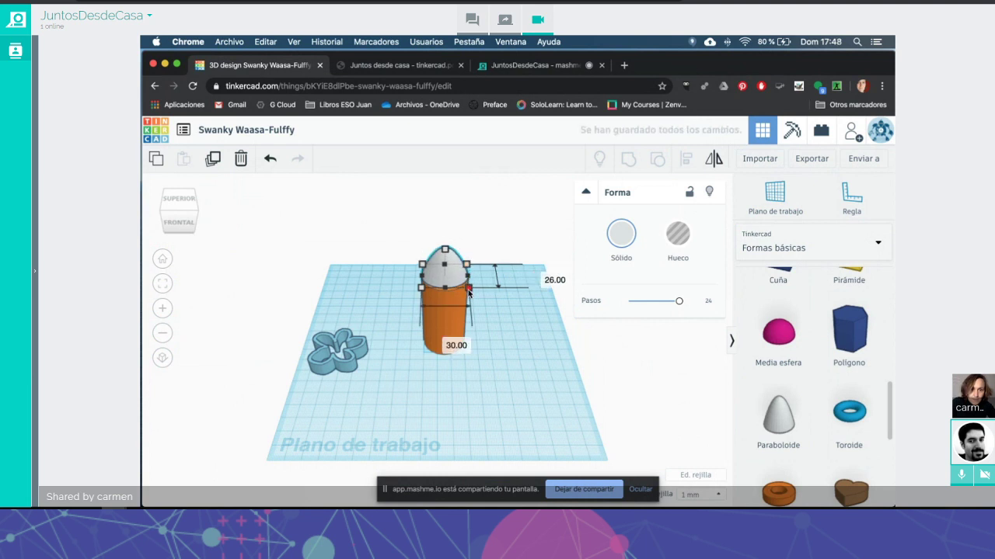
# Step: Move the paraboloid 3 mm along the workplane so it sits over the cylinder's top
pyautogui.moveTo(506, 355); pyautogui.dragTo(373, 377, button='right')
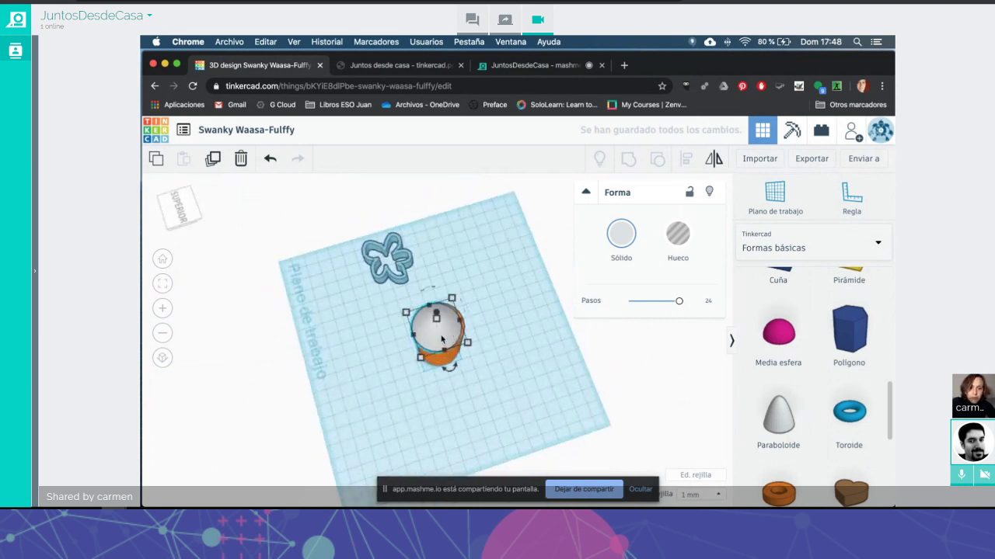
pyautogui.moveTo(441, 338); pyautogui.dragTo(449, 334)
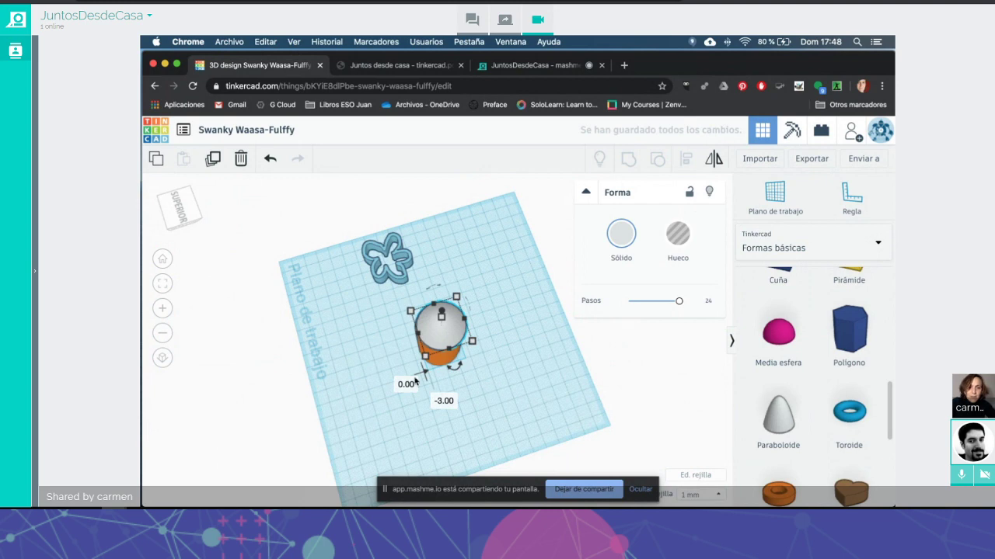
pyautogui.moveTo(416, 380); pyautogui.dragTo(559, 350, button='right')
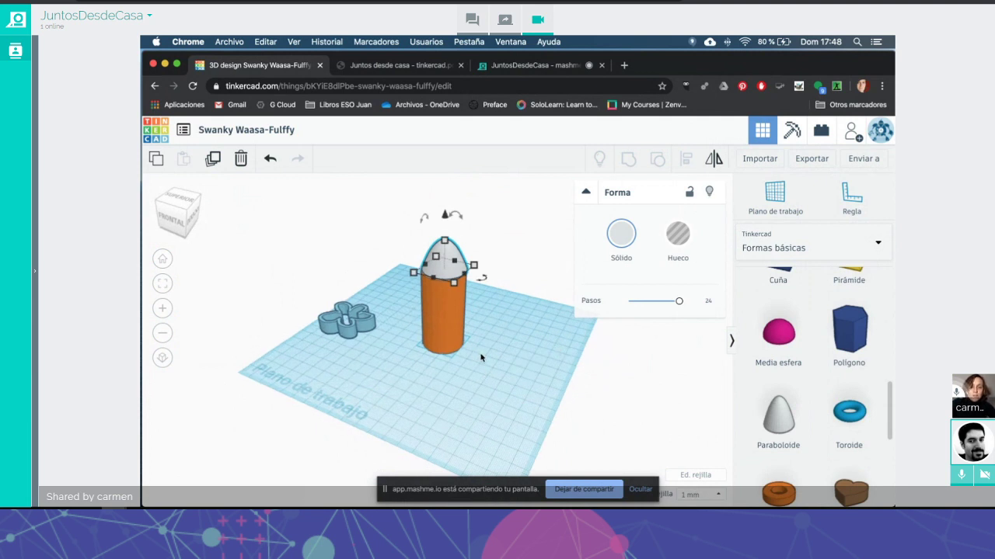
# Step: Align the paraboloid and the cylinder on their common centre in the horizontal plane
pyautogui.moveTo(491, 364); pyautogui.dragTo(426, 247)
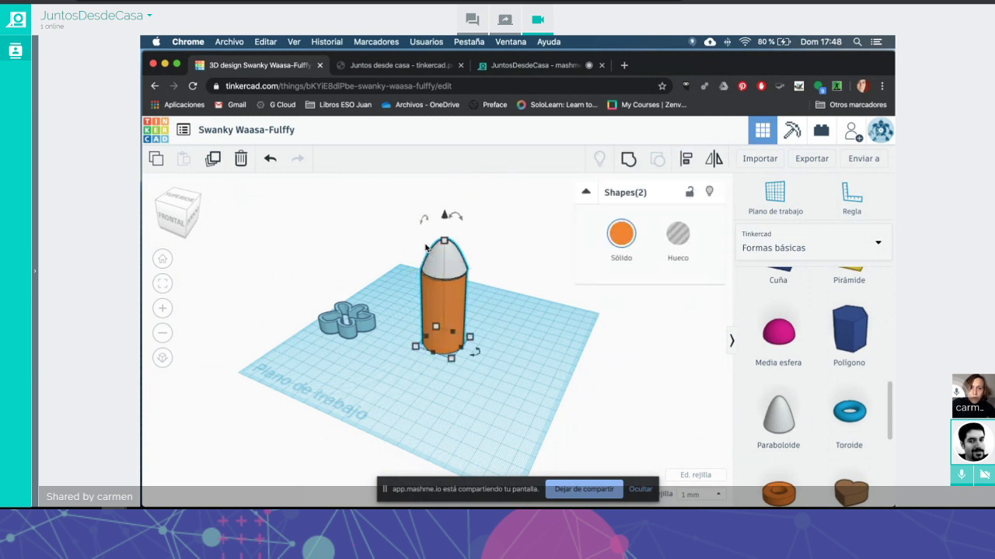
pyautogui.click(685, 159)
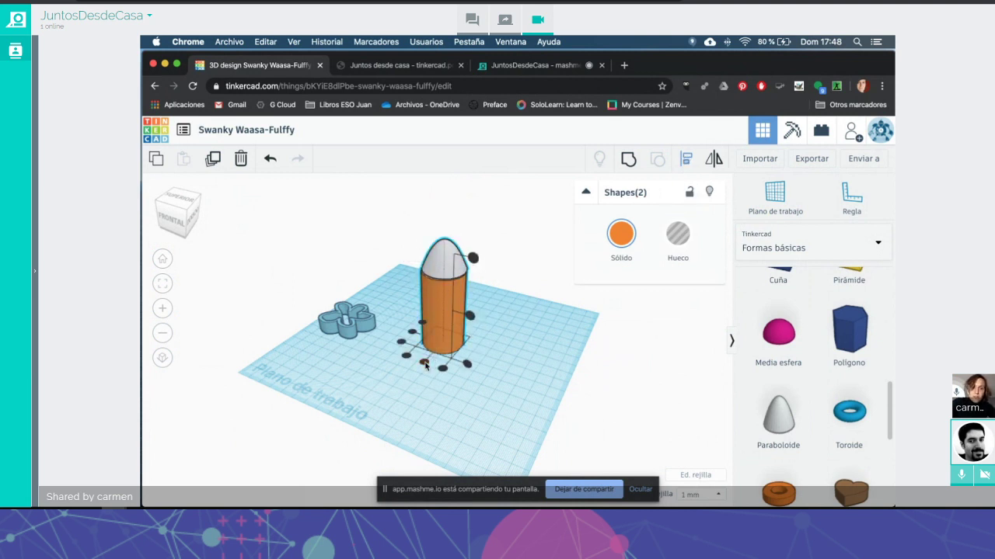
pyautogui.click(412, 335)
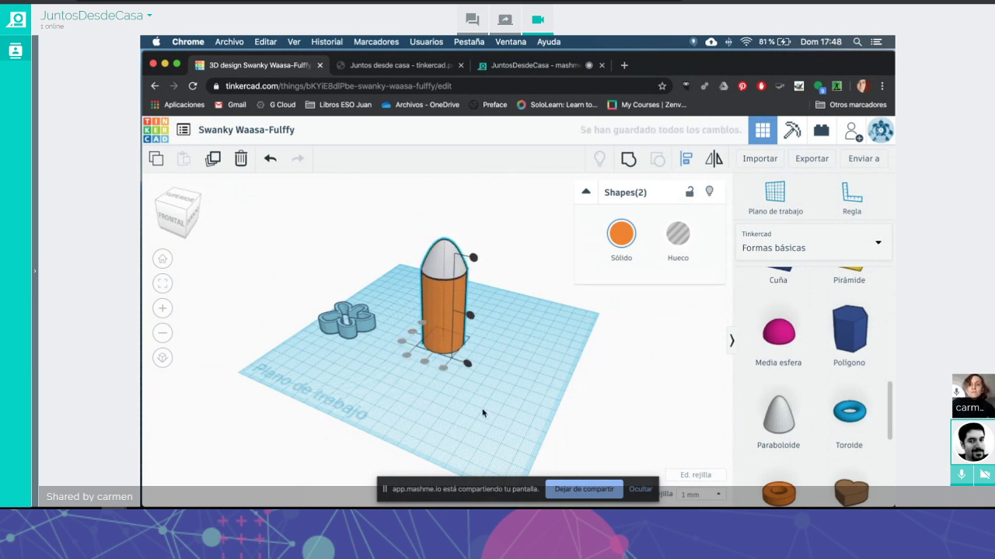
pyautogui.click(525, 376)
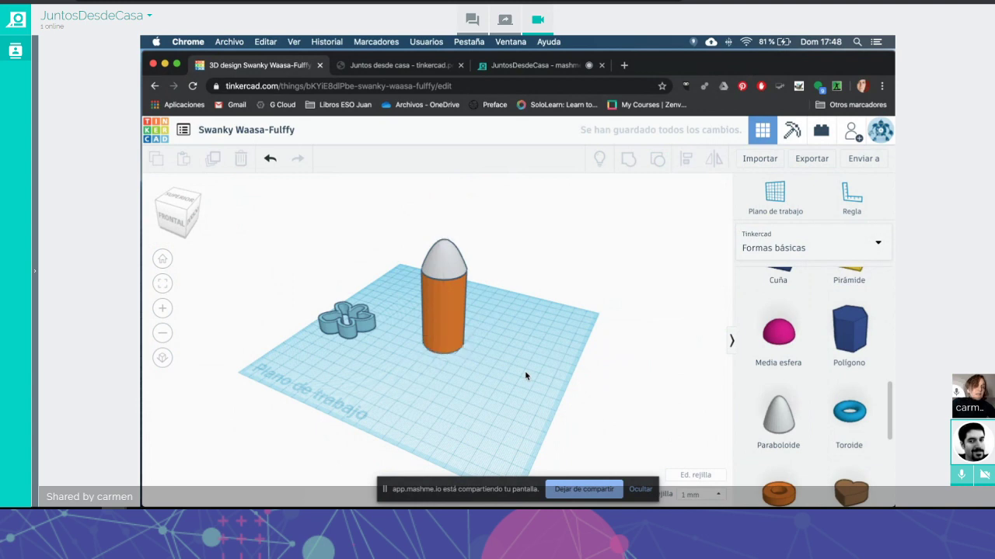
# Step: Place a wedge from the basic shapes on the workplane beside the cylinder
pyautogui.moveTo(483, 379); pyautogui.dragTo(386, 317, button='right')
pyautogui.moveTo(487, 364); pyautogui.dragTo(535, 350, button='right')
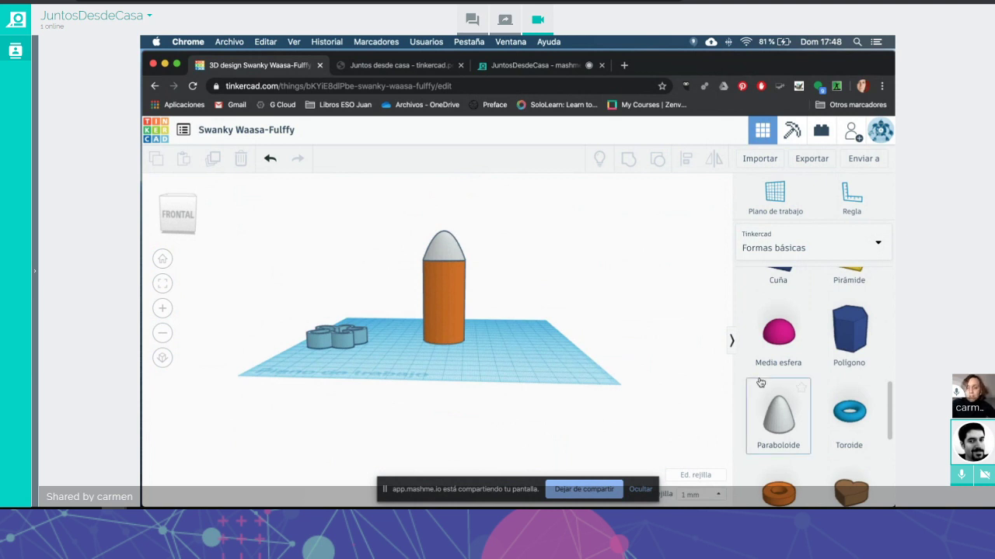
pyautogui.scroll(-1, 843, 404)
pyautogui.scroll(-3, 835, 395)
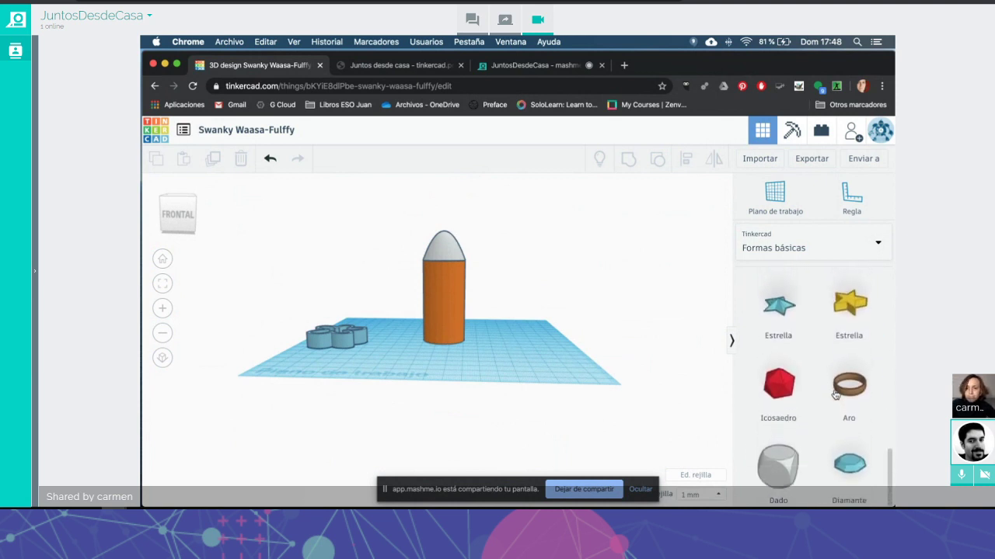
pyautogui.scroll(5, 835, 396)
pyautogui.scroll(2, 835, 396)
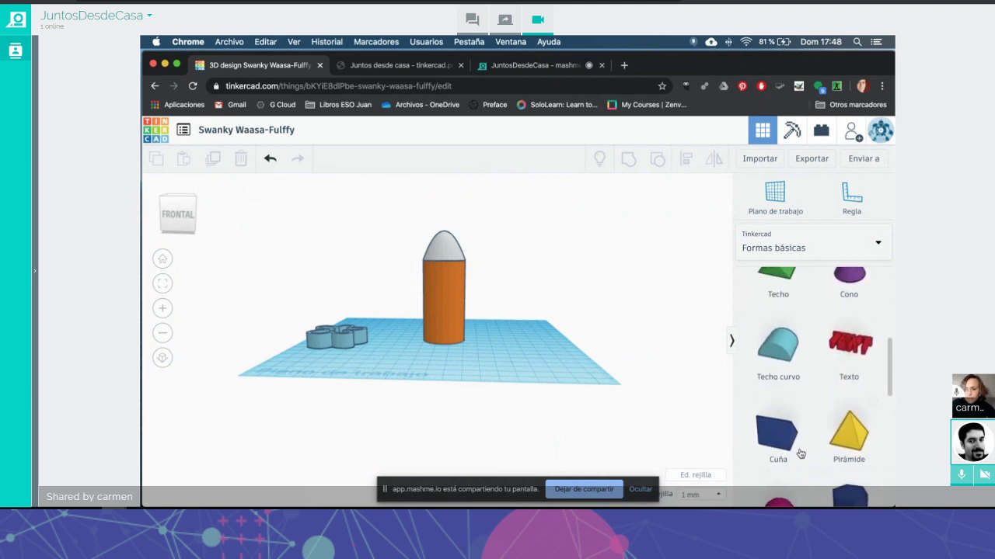
pyautogui.moveTo(781, 441); pyautogui.dragTo(597, 386)
pyautogui.moveTo(515, 341); pyautogui.dragTo(504, 353)
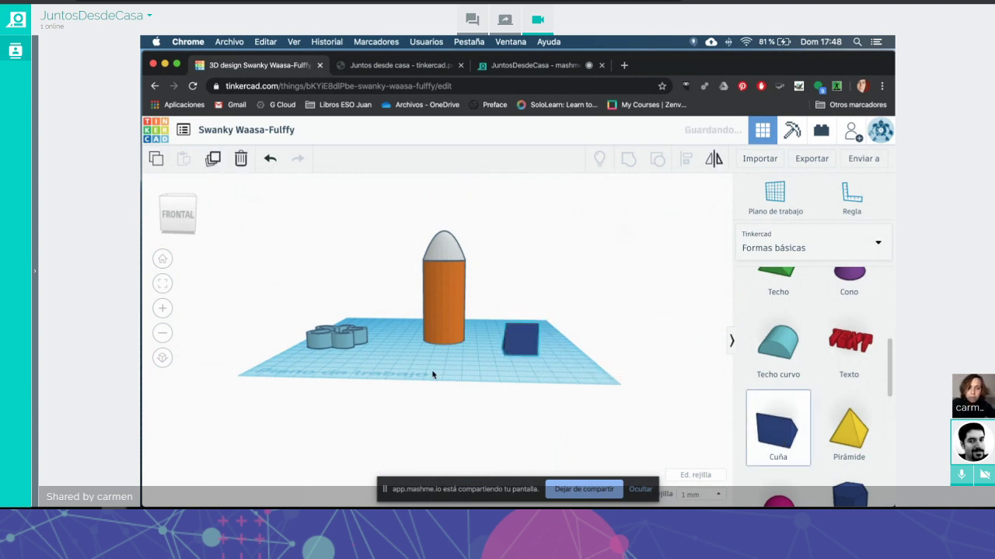
# Step: Resize the wedge's base to about 17 by 2 mm and move it -45 and -62 mm, plus 11 mm more, against the cylinder's side
pyautogui.moveTo(433, 375); pyautogui.dragTo(428, 374, button='right')
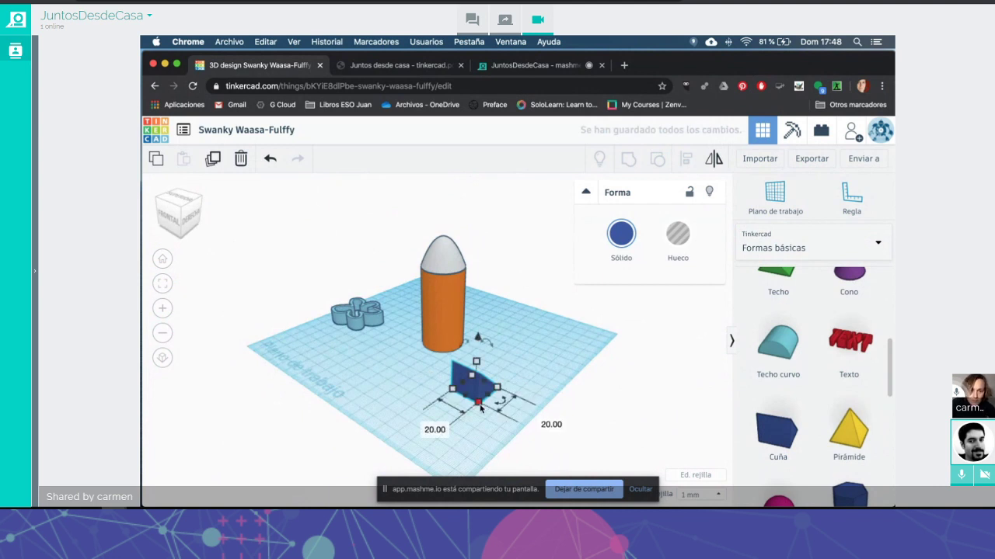
pyautogui.moveTo(478, 406); pyautogui.dragTo(466, 314)
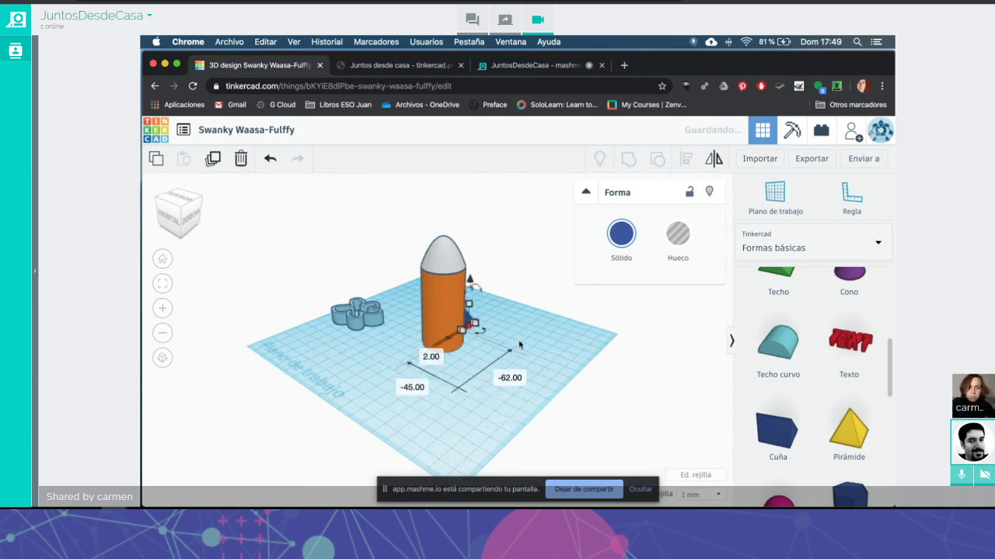
pyautogui.moveTo(480, 377); pyautogui.dragTo(415, 345, button='right')
pyautogui.click(477, 334)
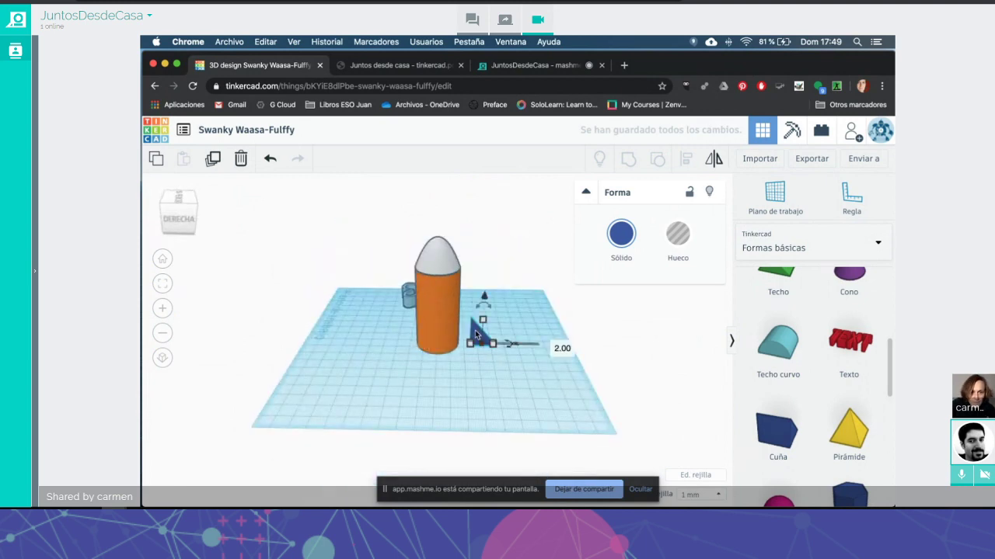
pyautogui.moveTo(477, 335); pyautogui.dragTo(462, 336)
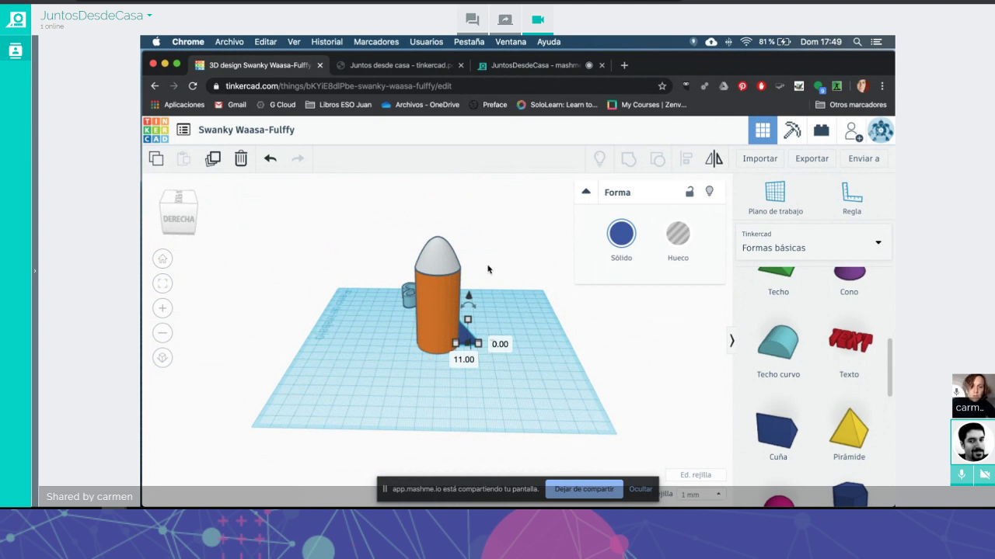
# Step: Raise the cylinder and paraboloid together 15 mm above the workplane
pyautogui.hotkey('ctrl', 'Down')
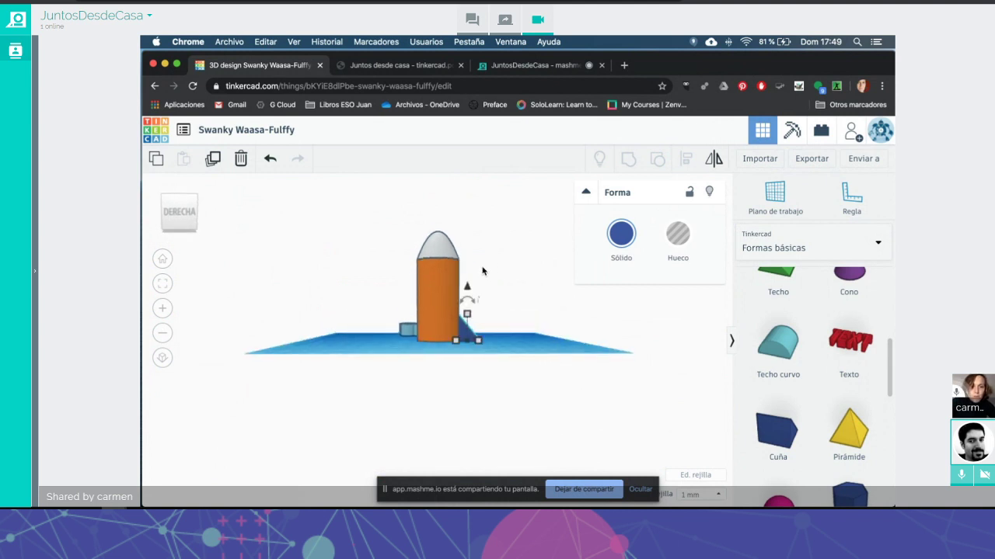
pyautogui.moveTo(477, 272); pyautogui.dragTo(408, 245)
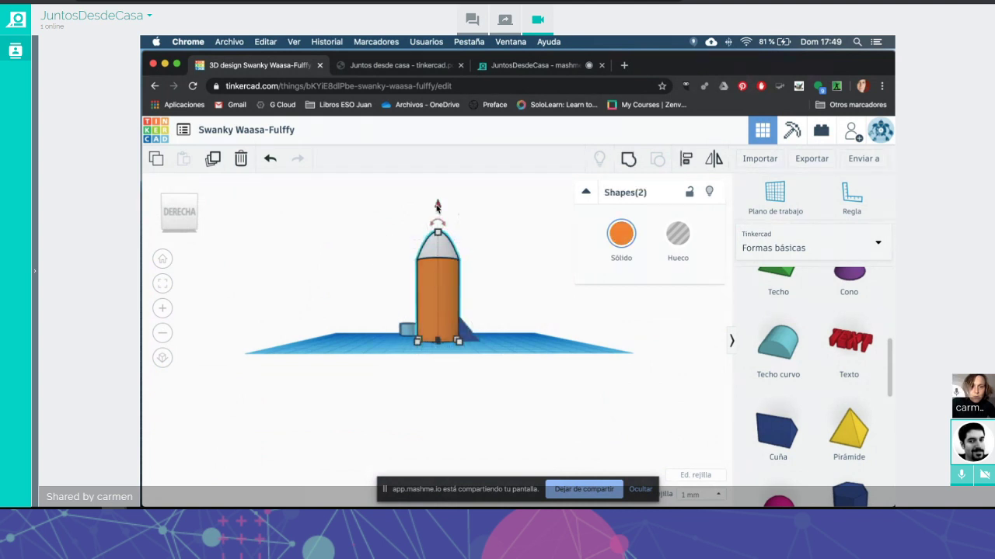
pyautogui.moveTo(438, 205); pyautogui.dragTo(437, 185)
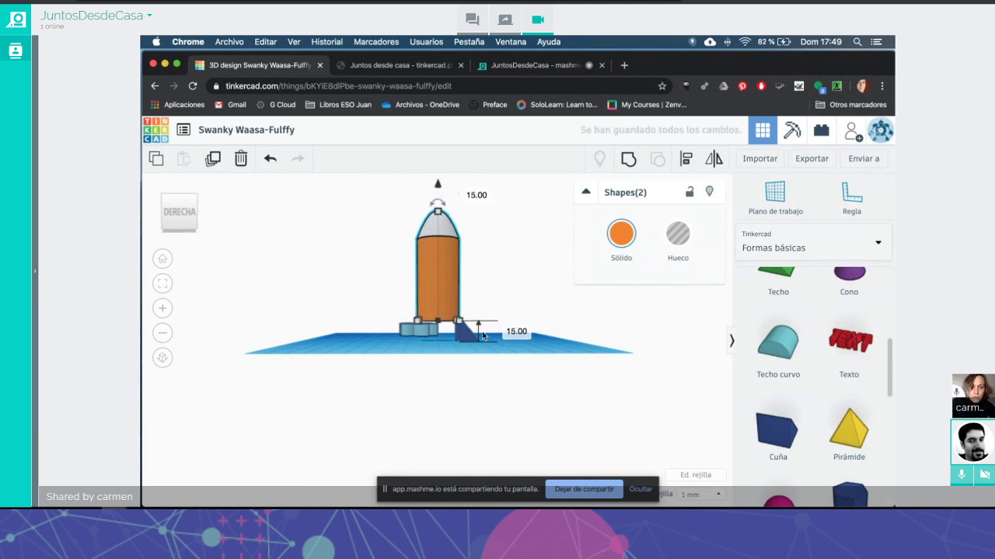
pyautogui.click(565, 365)
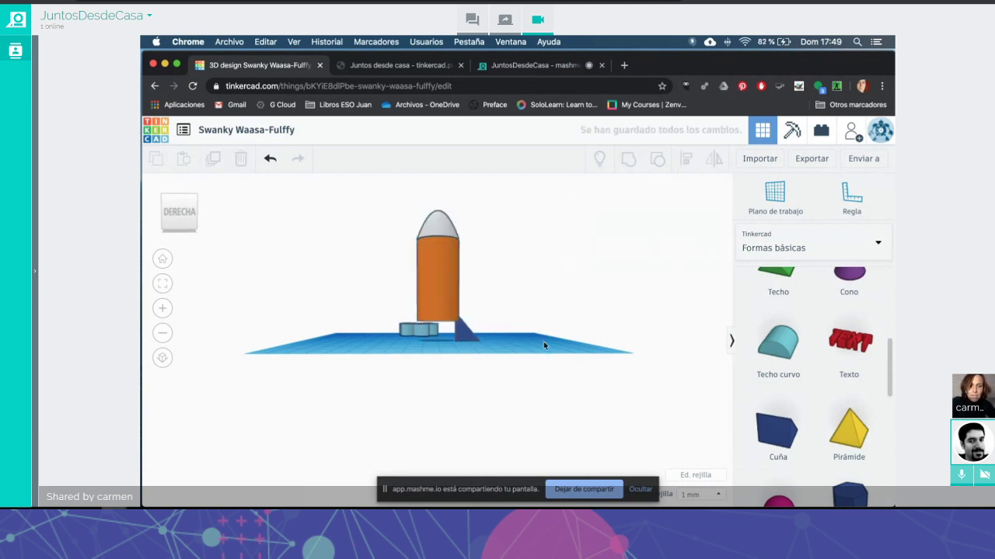
# Step: Raise the wedge off the workplane so it meets the lower side of the raised cylinder
pyautogui.moveTo(561, 365); pyautogui.dragTo(456, 350, button='right')
pyautogui.click(456, 350)
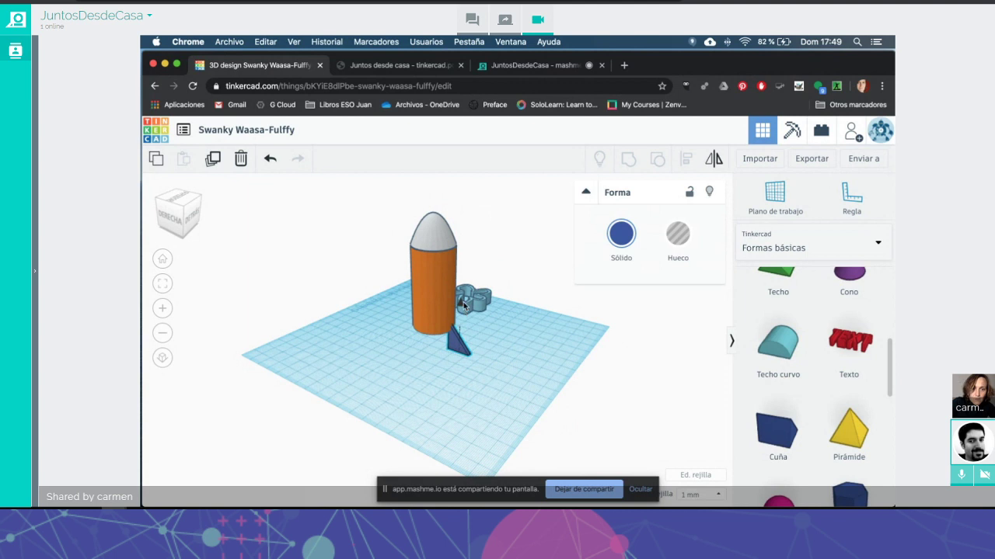
pyautogui.moveTo(463, 302); pyautogui.dragTo(461, 291)
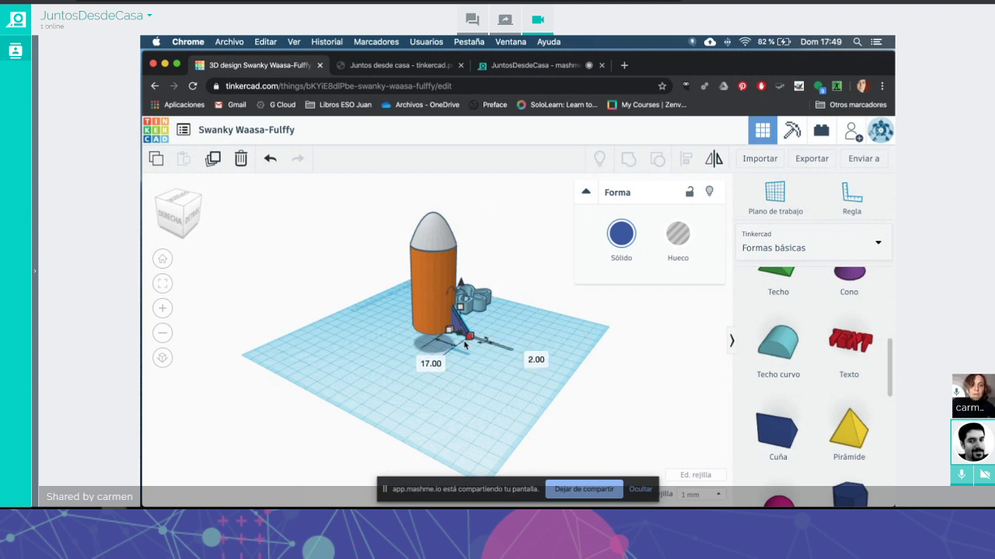
# Step: Duplicate the wedge and move the copy away from the cylinder, parallel to the original
pyautogui.click(215, 162)
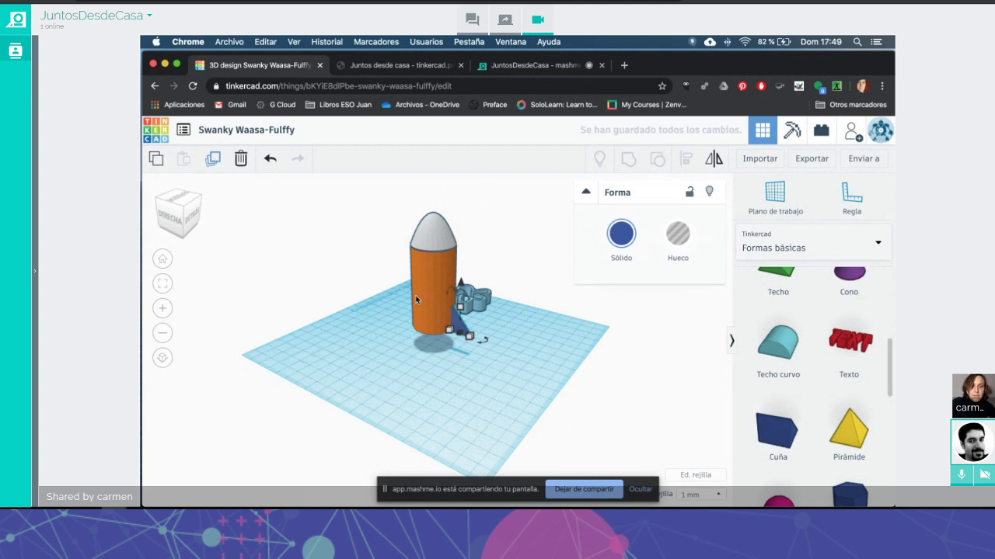
pyautogui.moveTo(457, 328); pyautogui.dragTo(404, 372)
pyautogui.moveTo(394, 370); pyautogui.dragTo(505, 389, button='right')
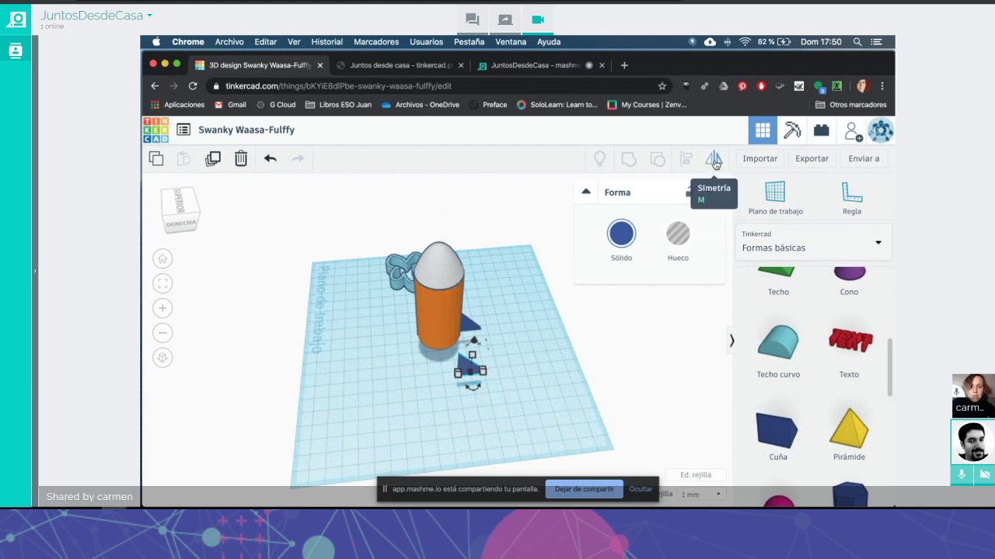
# Step: Mirror the duplicated wedge along its length so its slope faces the opposite way
pyautogui.click(715, 161)
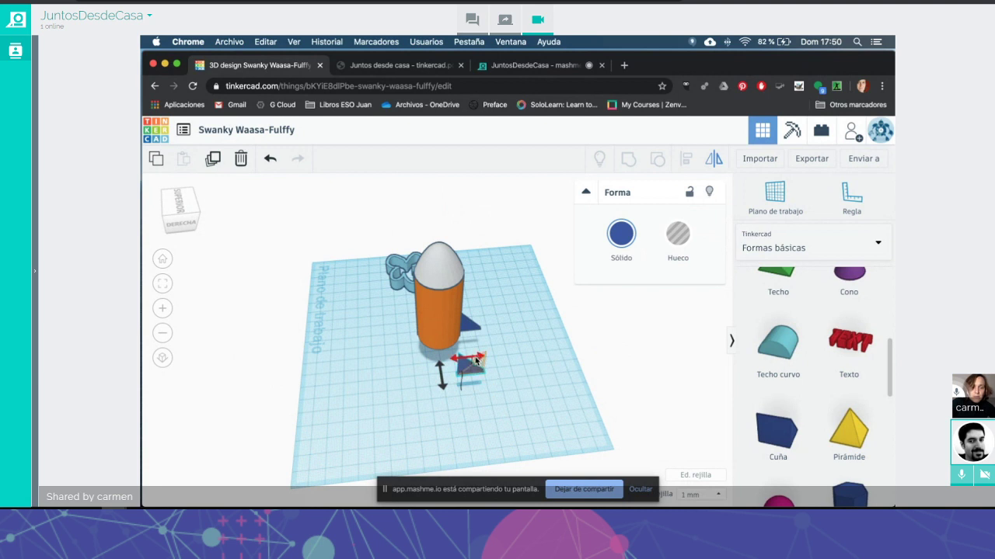
pyautogui.click(477, 359)
pyautogui.click(443, 384)
pyautogui.click(480, 359)
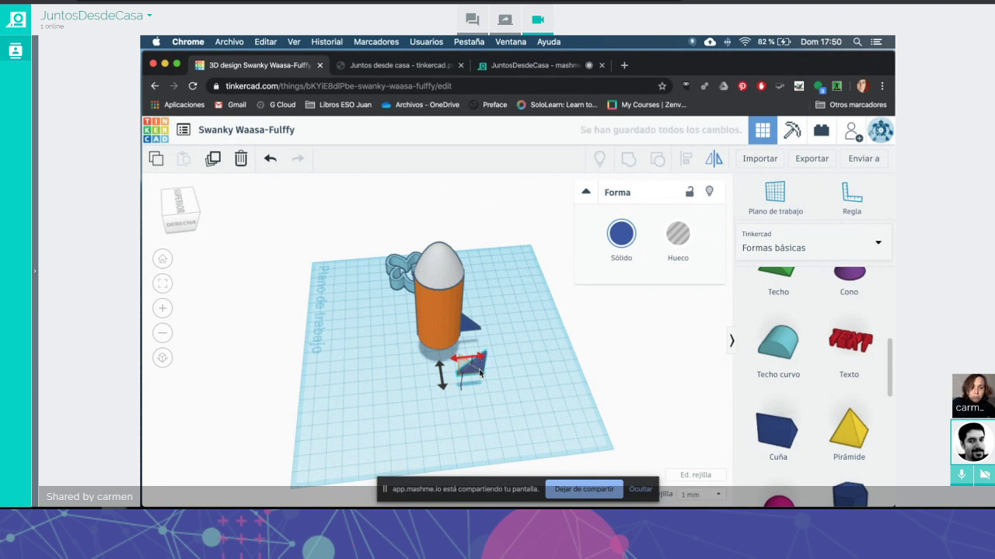
pyautogui.click(496, 387)
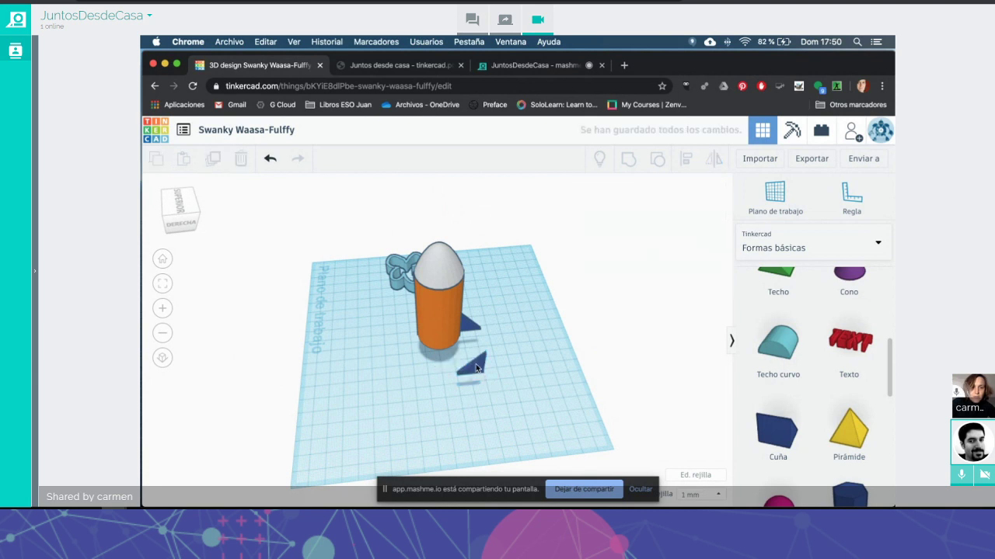
# Step: Move the mirrored wedge against the cylinder's side opposite the first wedge
pyautogui.moveTo(424, 354); pyautogui.dragTo(409, 329)
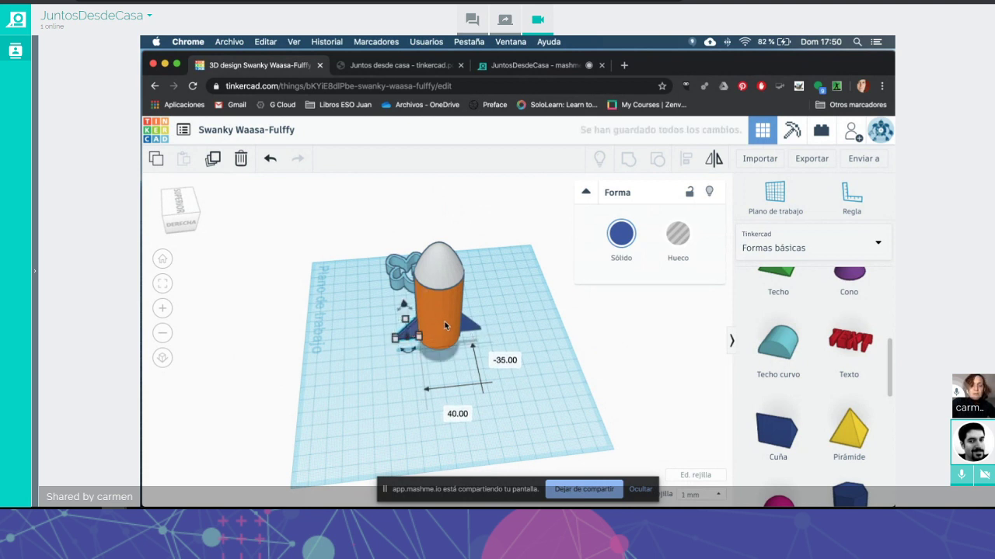
pyautogui.click(483, 350)
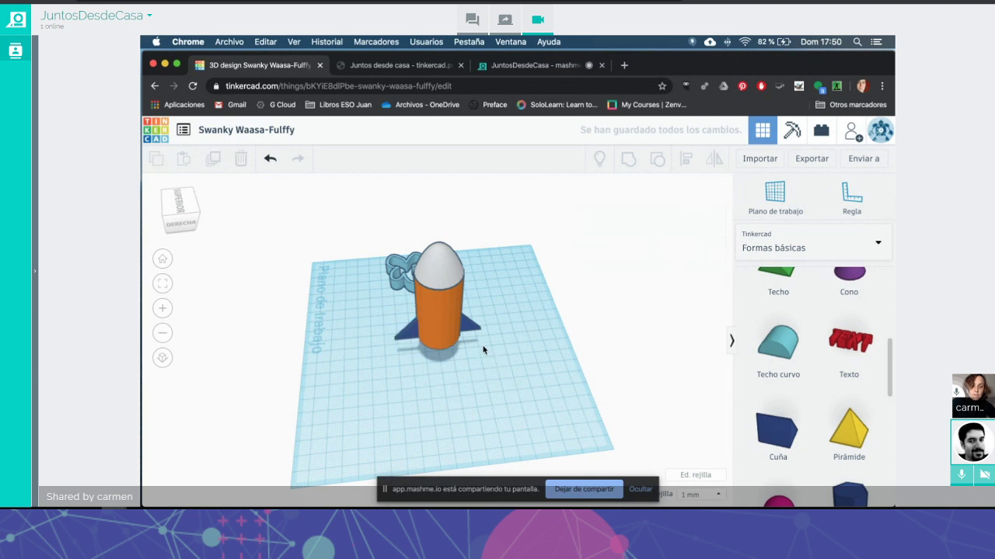
pyautogui.moveTo(488, 358); pyautogui.dragTo(488, 340, button='right')
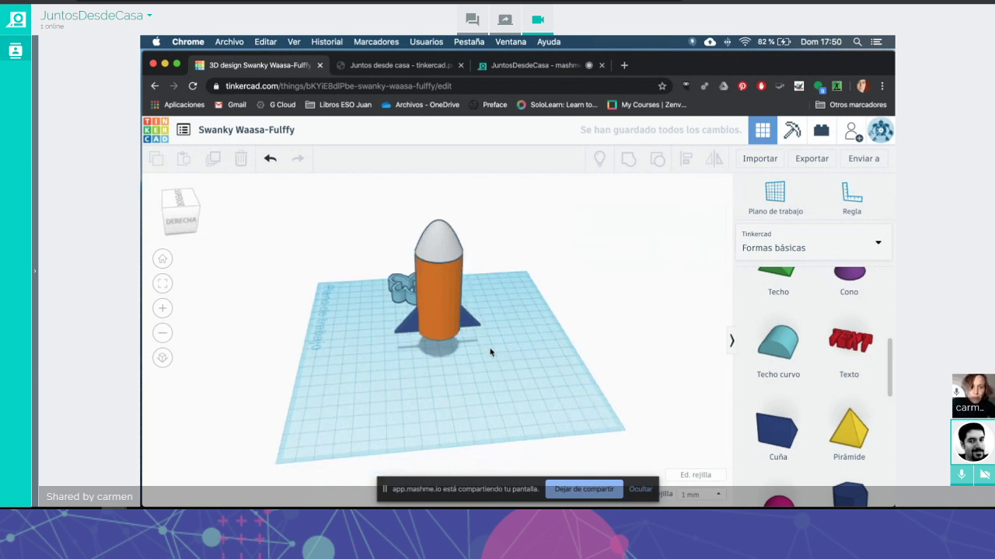
# Step: Align the cylinder and both wedges by their centres so the two fins lie in one plane through the cylinder
pyautogui.moveTo(490, 350); pyautogui.dragTo(387, 323)
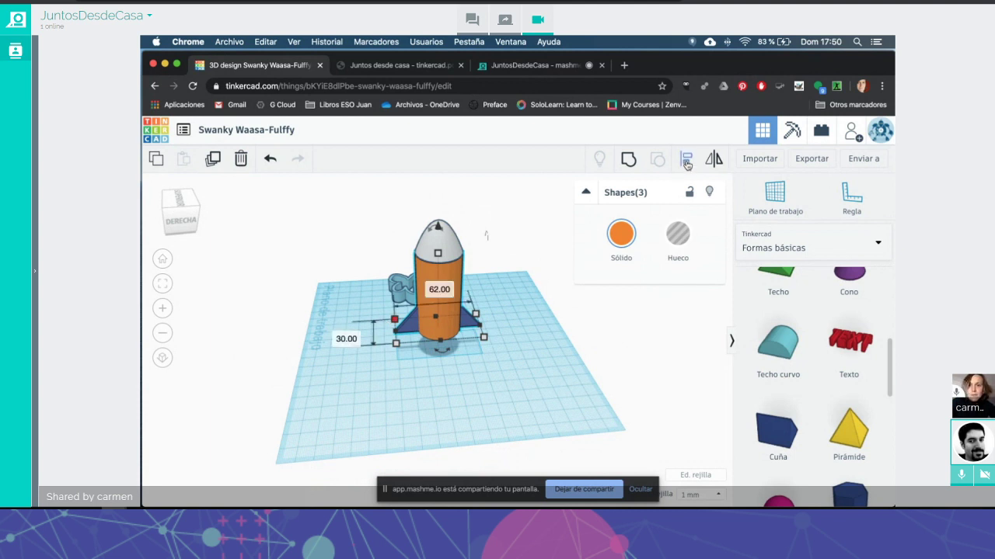
pyautogui.click(686, 161)
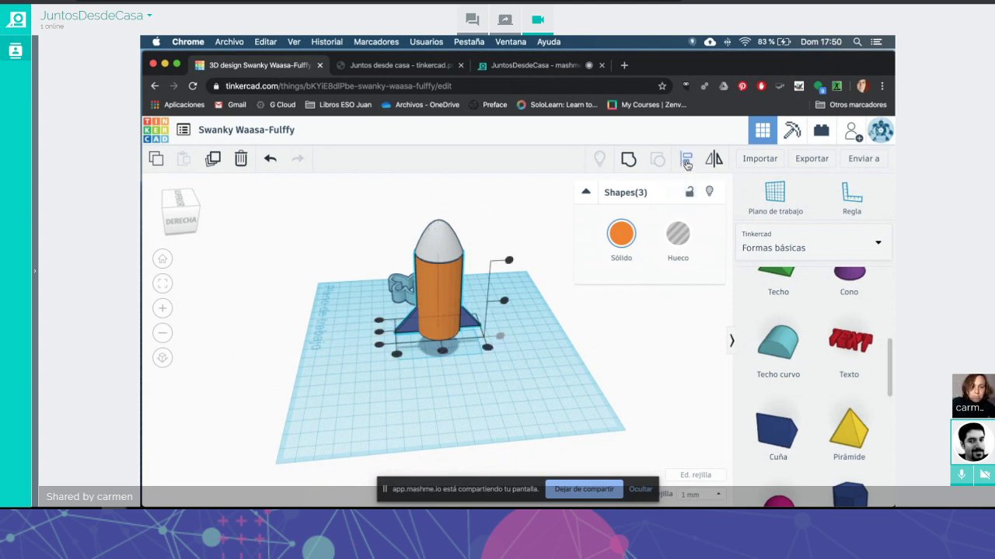
pyautogui.click(379, 333)
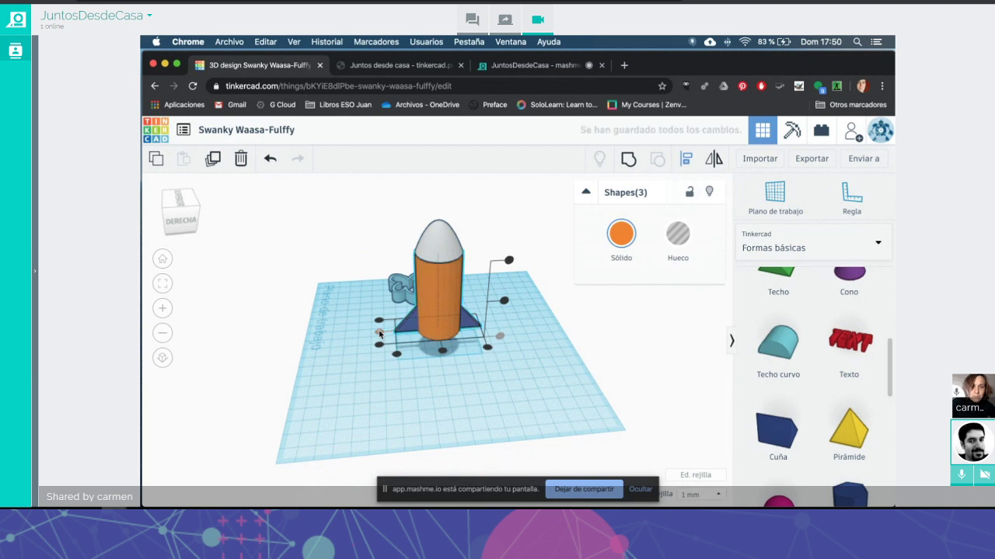
pyautogui.click(389, 411)
# Step: Add a half sphere (Media esfera) from the basic shapes to the workplane beneath the raised cylinder
pyautogui.moveTo(524, 321)
pyautogui.mouseDown(button='right')
pyautogui.moveTo(527, 401)
pyautogui.moveTo(515, 315)
pyautogui.mouseUp(button='right')
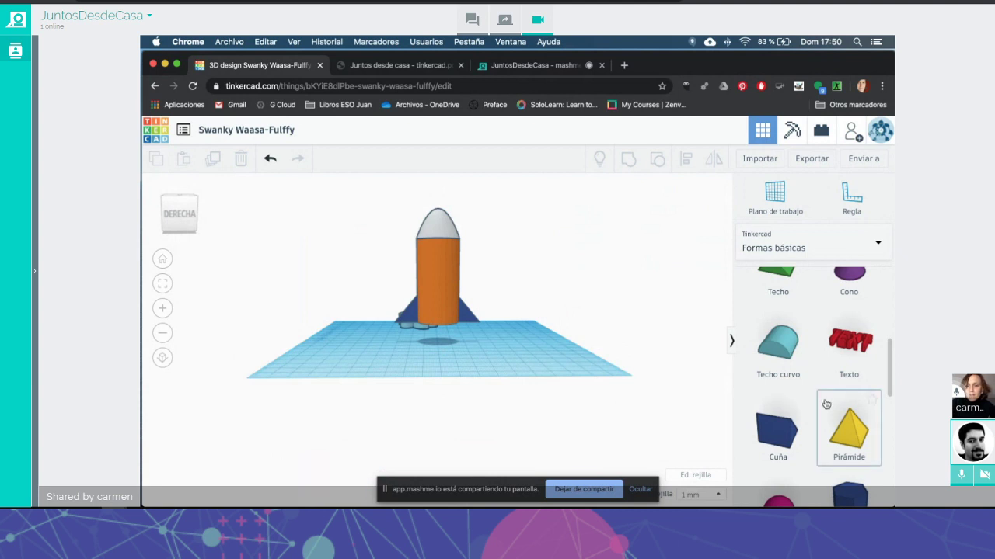
pyautogui.scroll(-1, 826, 404)
pyautogui.scroll(-2, 826, 404)
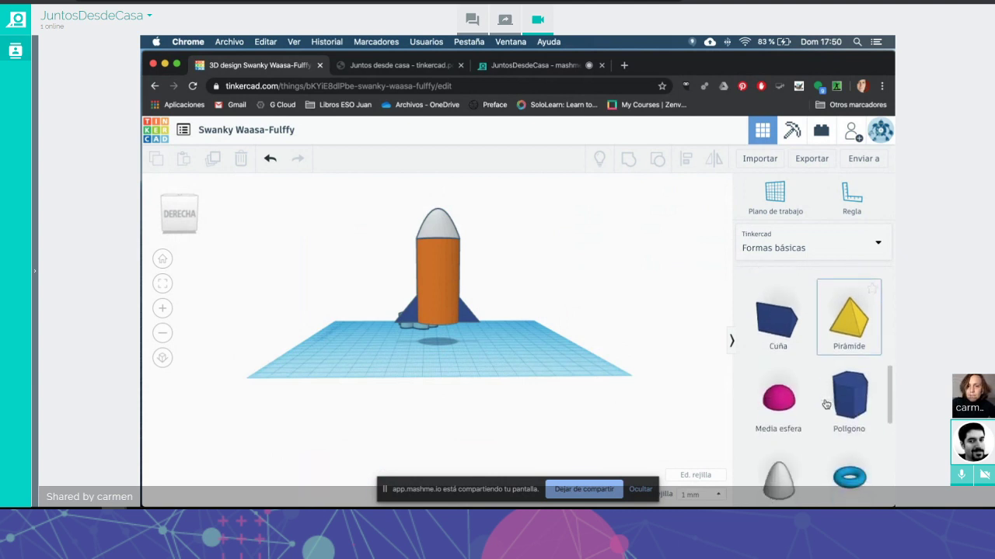
pyautogui.scroll(-1, 826, 400)
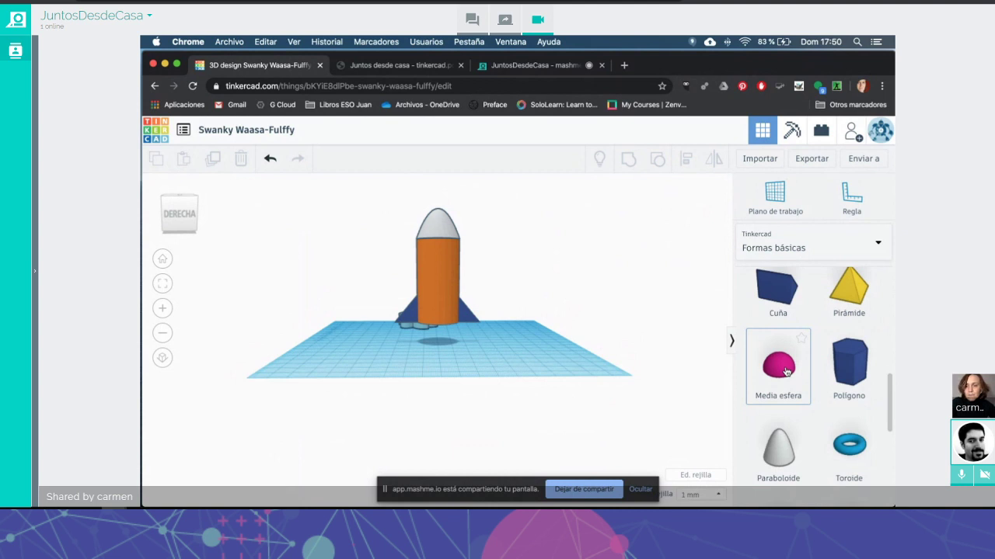
pyautogui.scroll(-10, 786, 371)
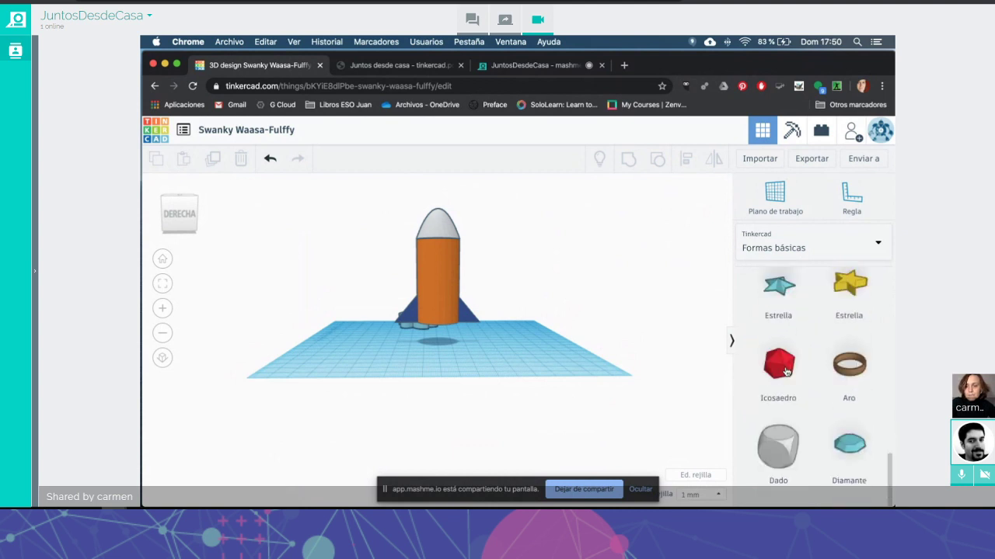
pyautogui.scroll(10, 786, 372)
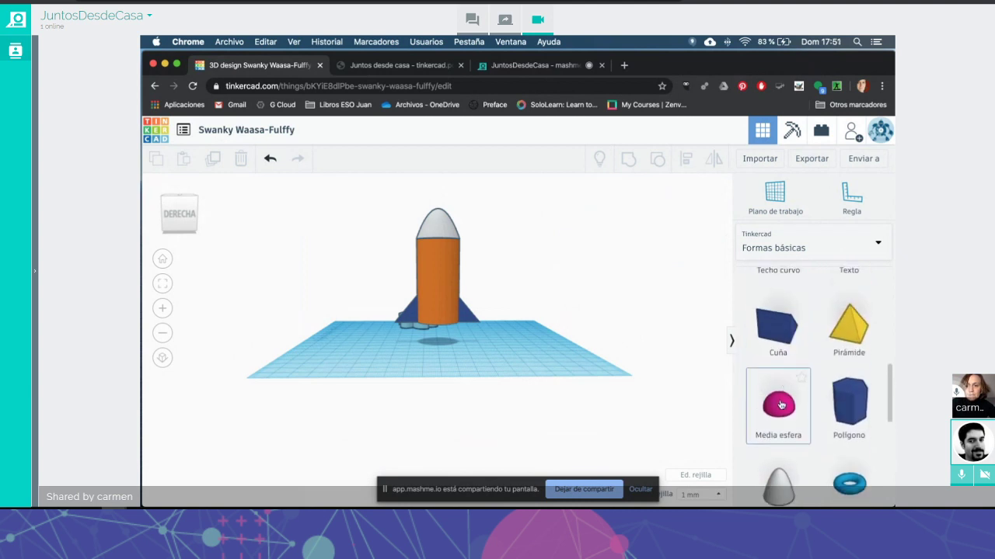
pyautogui.moveTo(786, 371); pyautogui.dragTo(442, 350)
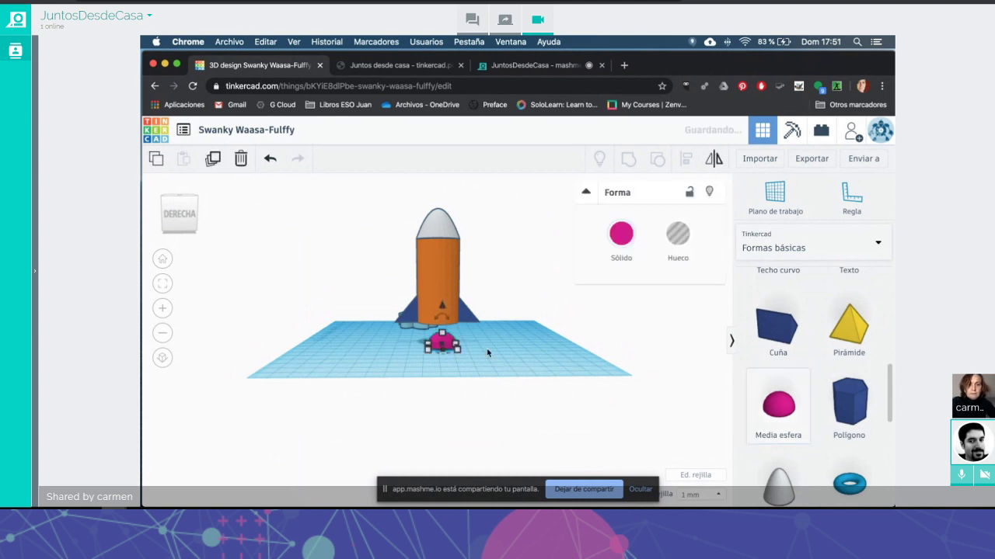
# Step: Try to shift the half sphere to the middle beneath the cylinder
pyautogui.moveTo(488, 354); pyautogui.dragTo(436, 346, button='right')
pyautogui.moveTo(439, 346); pyautogui.dragTo(433, 348)
pyautogui.click(435, 370)
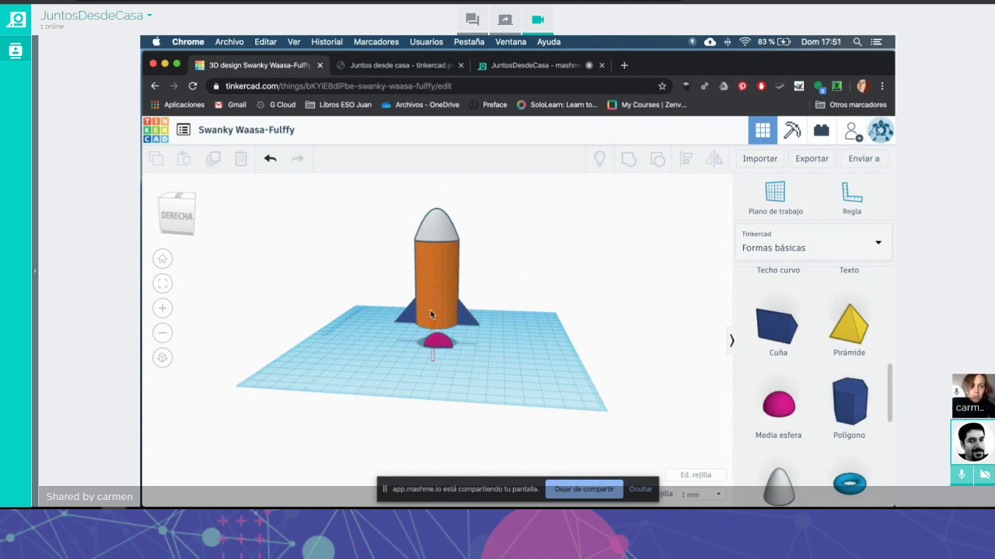
pyautogui.press('super+a')
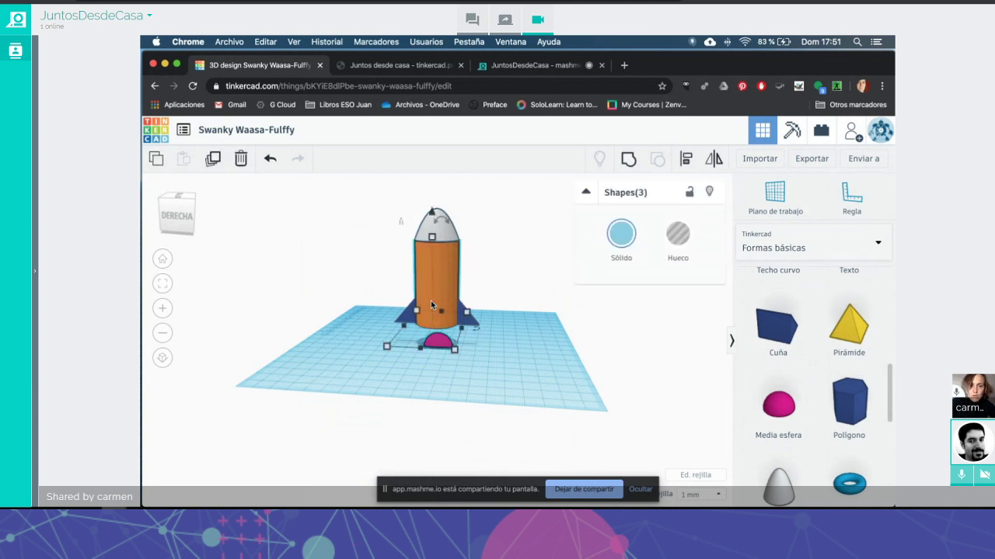
pyautogui.click(686, 162)
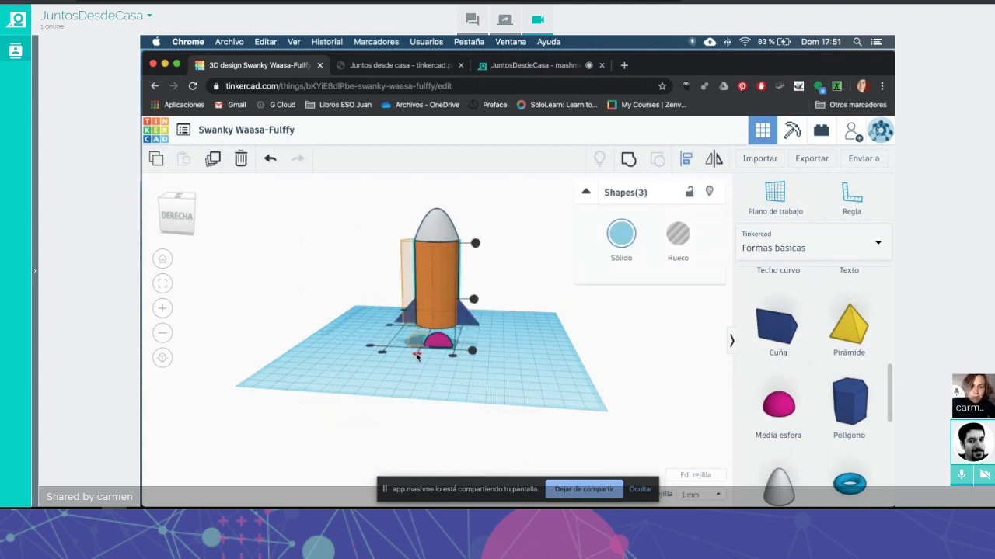
pyautogui.click(469, 380)
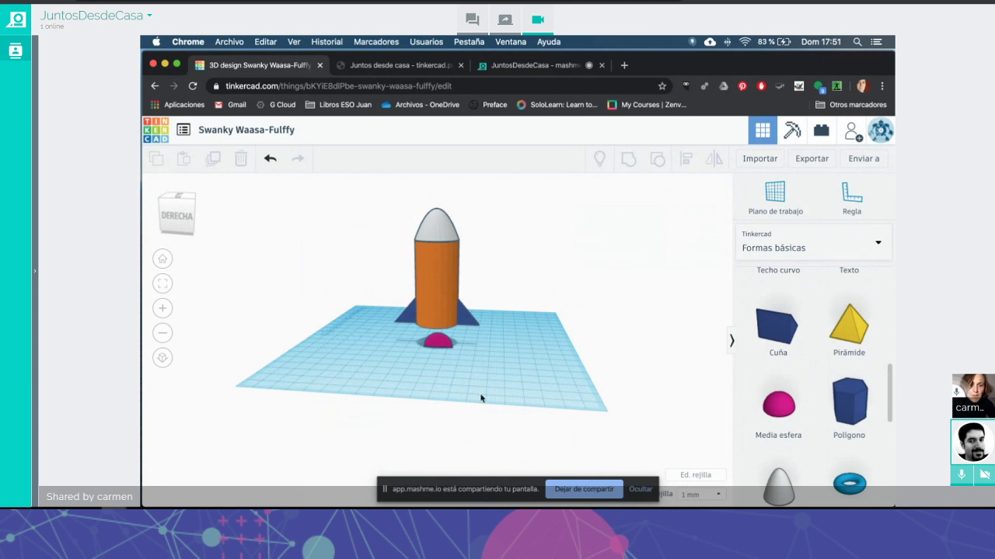
# Step: Undo the last change to the half sphere
pyautogui.moveTo(480, 398); pyautogui.dragTo(356, 370, button='right')
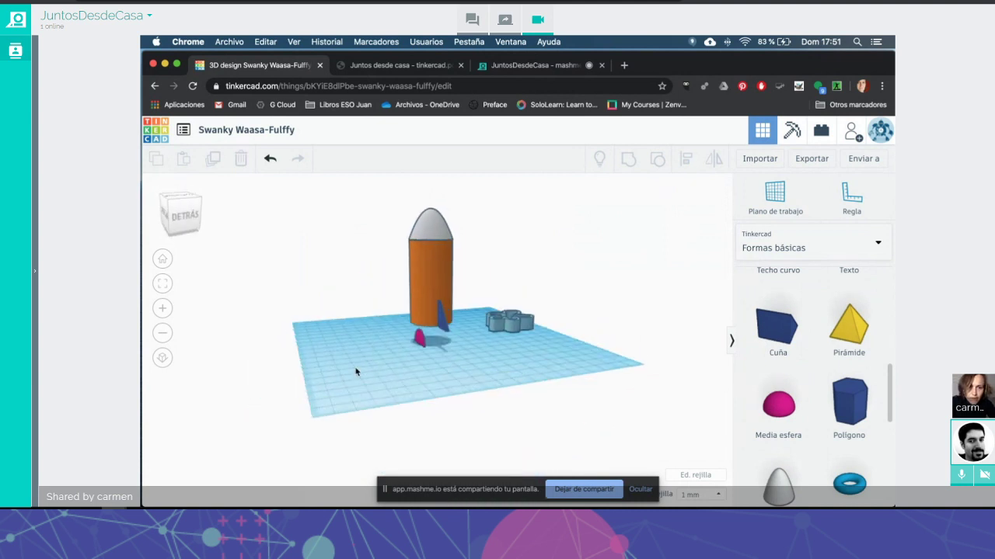
pyautogui.click(270, 159)
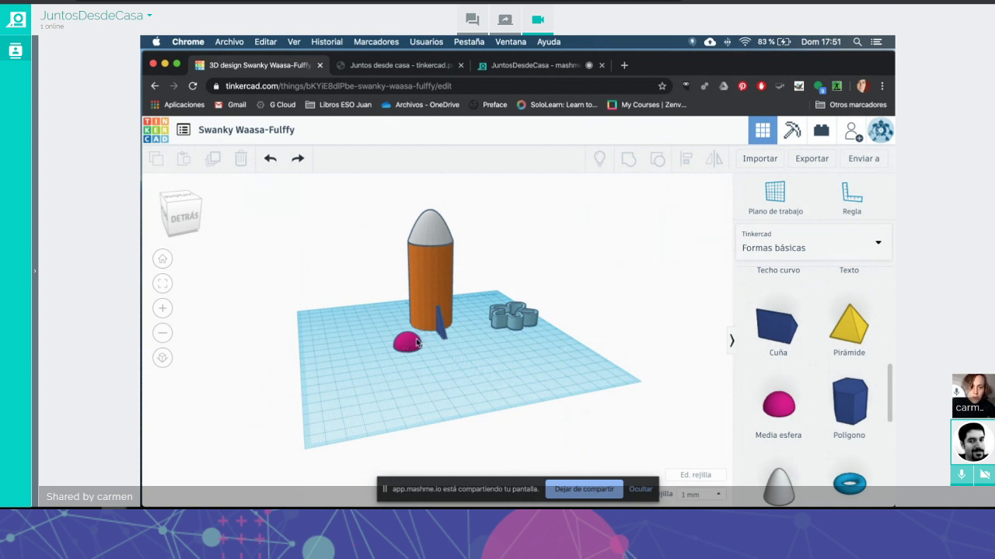
# Step: Move the half sphere under the cylinder and stretch it upward to a height of about 21 mm
pyautogui.moveTo(417, 345); pyautogui.dragTo(432, 337)
pyautogui.moveTo(474, 363); pyautogui.dragTo(533, 337, button='right')
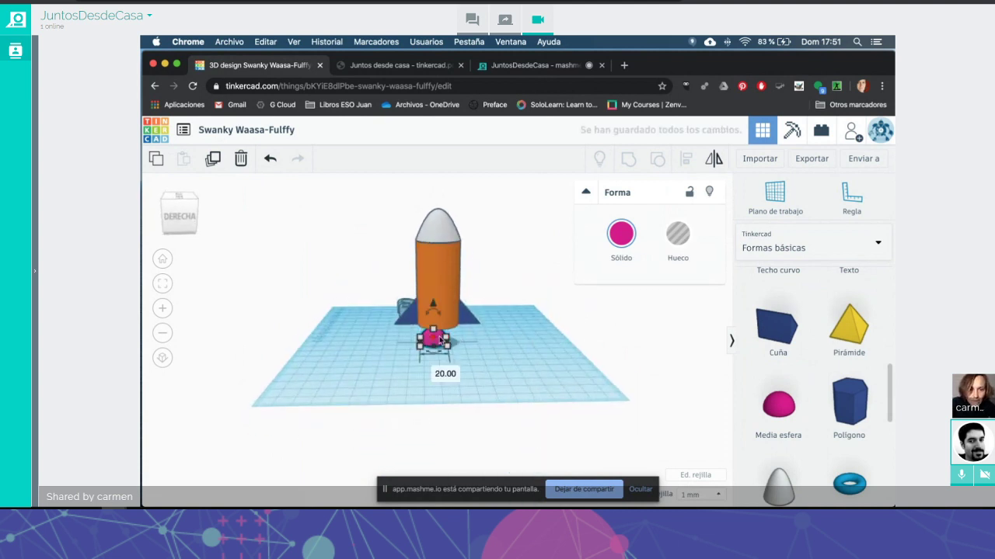
pyautogui.moveTo(448, 350); pyautogui.dragTo(436, 315)
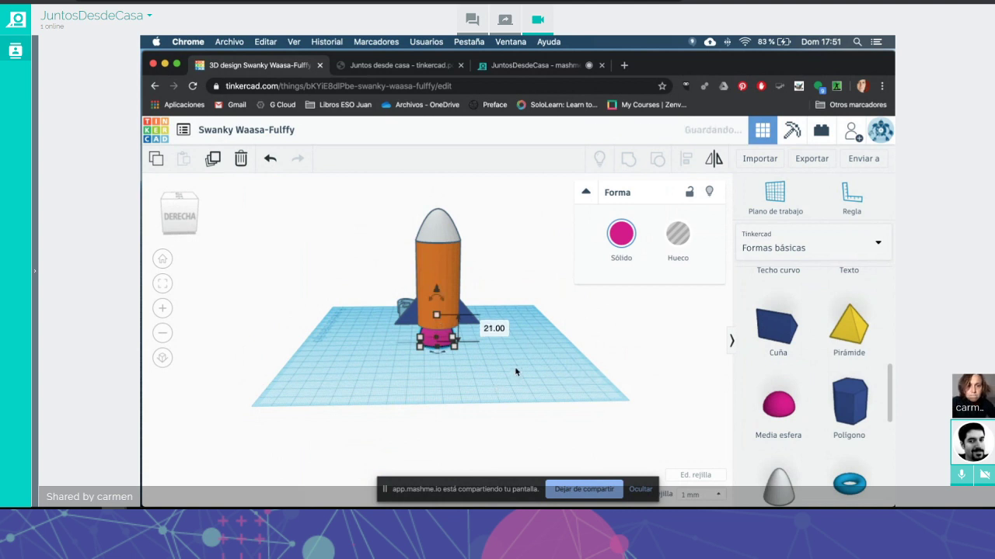
pyautogui.moveTo(517, 367); pyautogui.dragTo(381, 398)
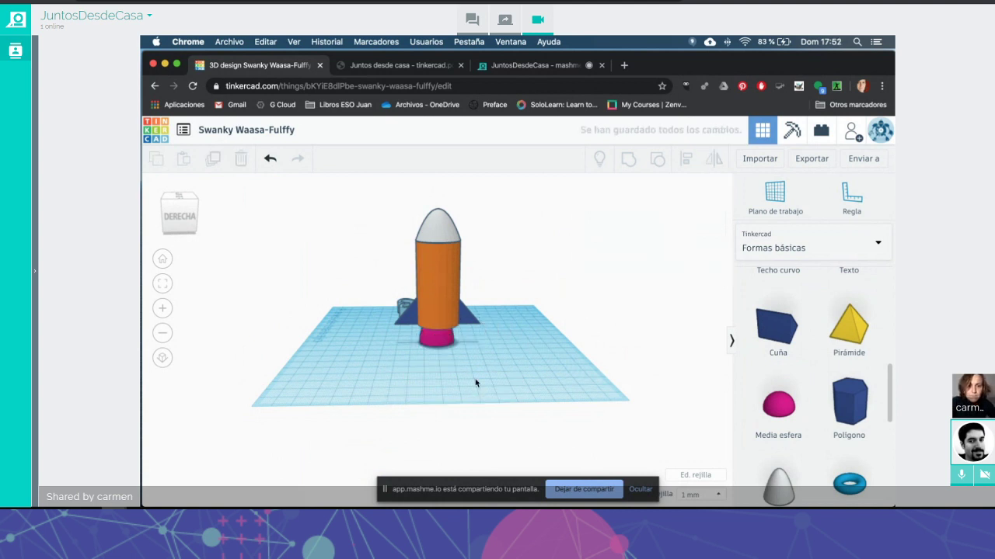
# Step: Enlarge the half sphere's base to about 25 by 29 mm so it sits evenly under the cylinder
pyautogui.moveTo(475, 383); pyautogui.dragTo(288, 373, button='right')
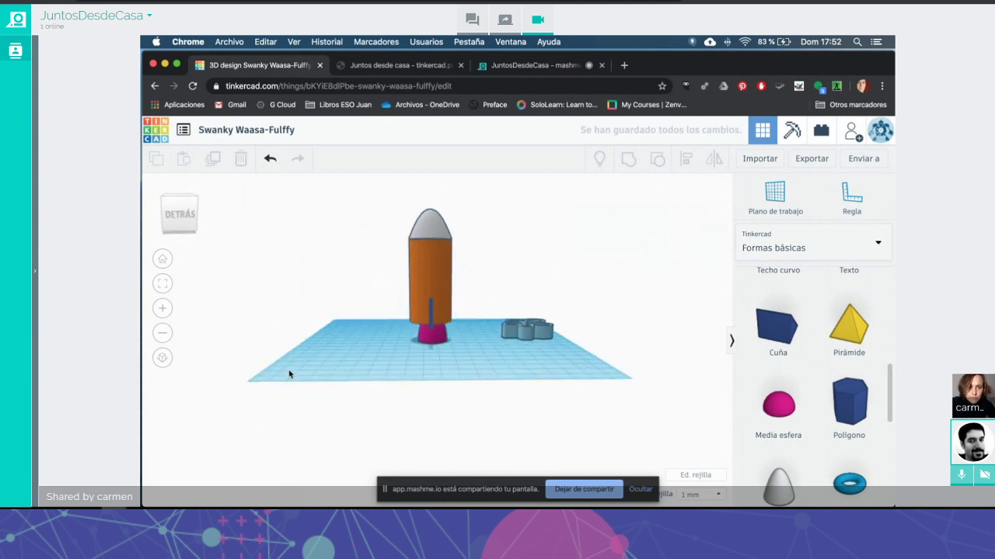
pyautogui.click(430, 339)
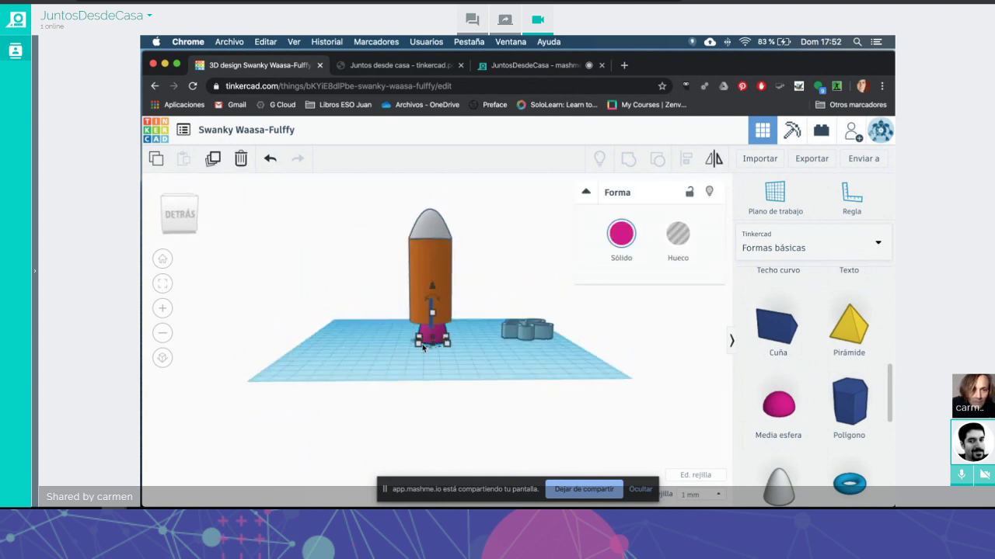
pyautogui.moveTo(417, 344); pyautogui.dragTo(414, 347)
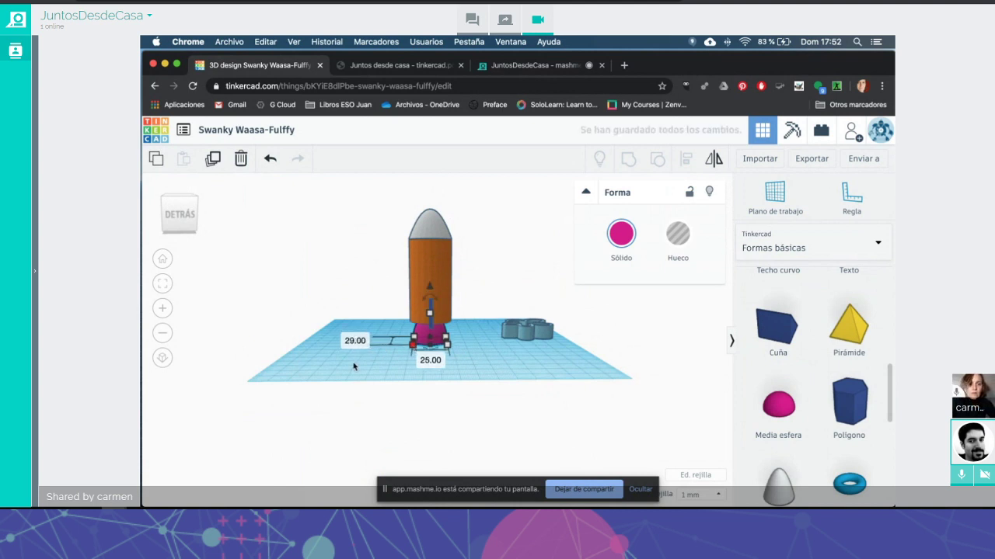
pyautogui.click(340, 327)
pyautogui.moveTo(340, 327); pyautogui.dragTo(505, 373, button='right')
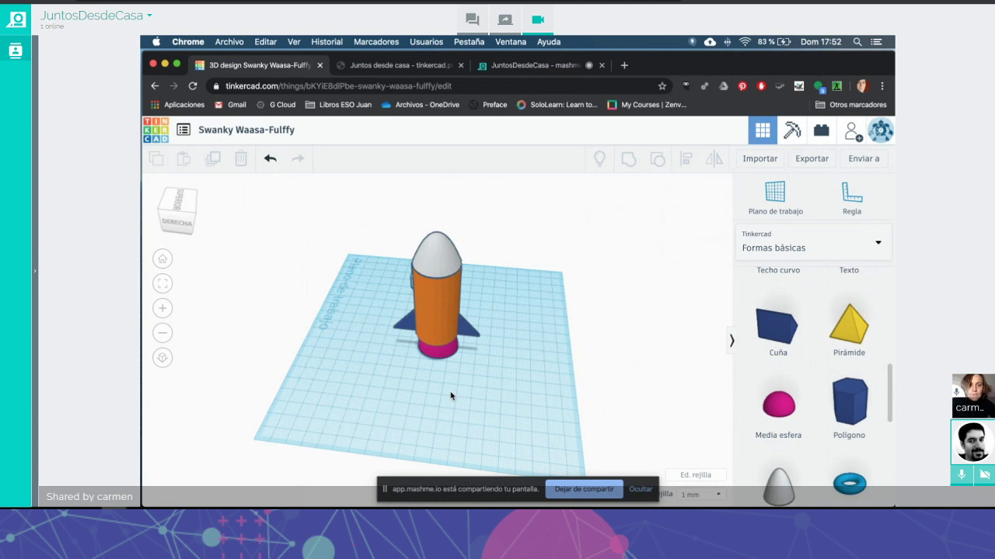
# Step: Move the Scribble flower close to the rocket and shrink it to about 22.3 by 23.33 mm
pyautogui.moveTo(516, 313); pyautogui.dragTo(271, 296, button='right')
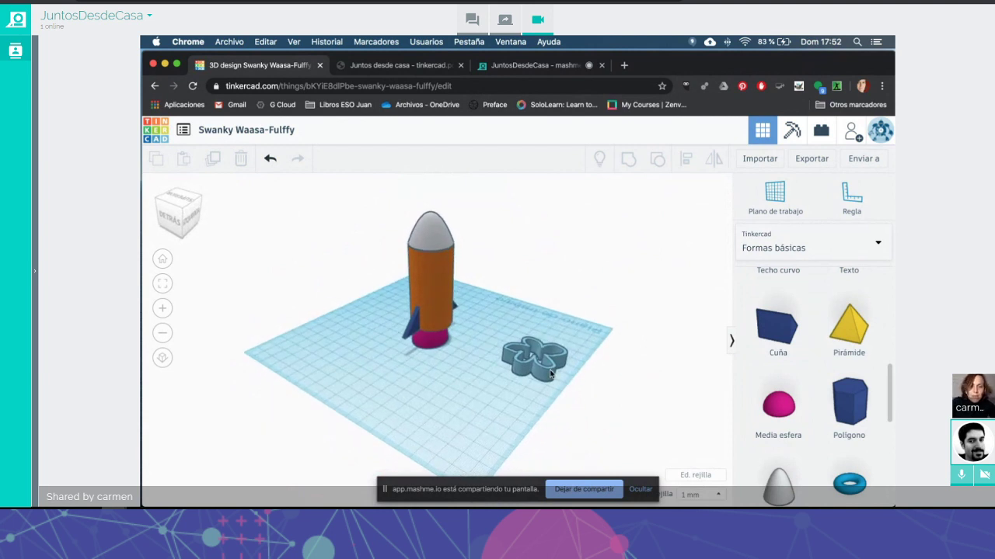
pyautogui.moveTo(551, 374); pyautogui.dragTo(511, 379)
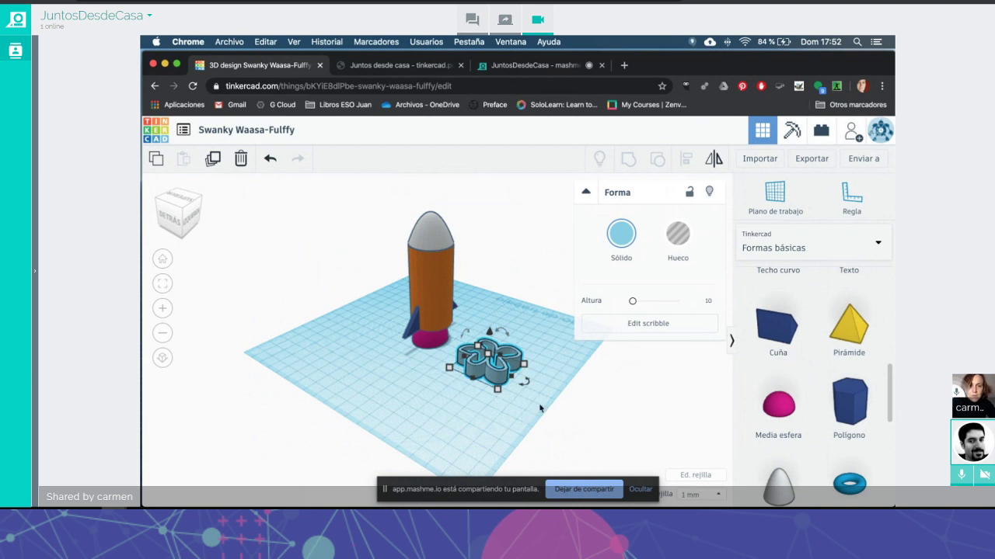
pyautogui.moveTo(540, 408); pyautogui.dragTo(536, 385, button='right')
pyautogui.click(504, 356)
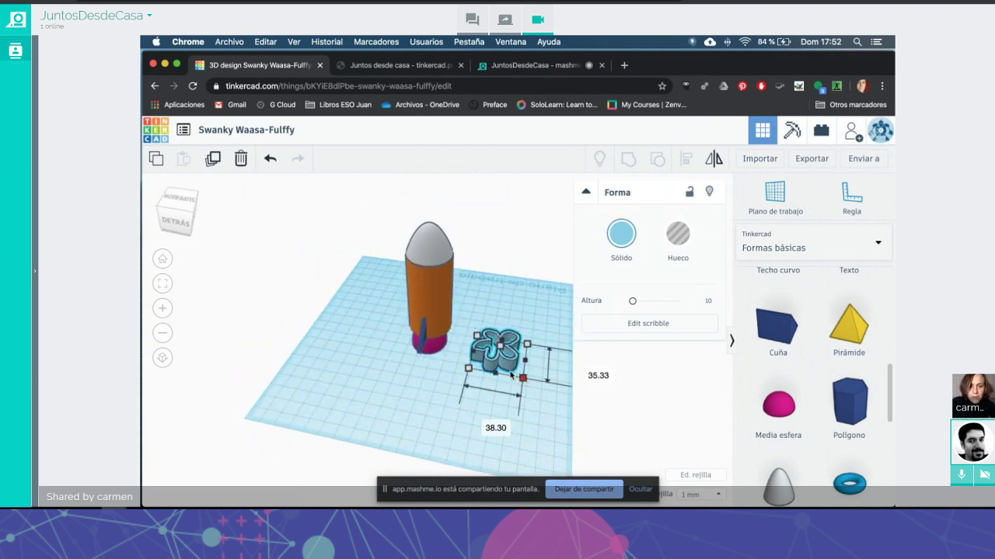
pyautogui.moveTo(521, 377); pyautogui.dragTo(502, 363)
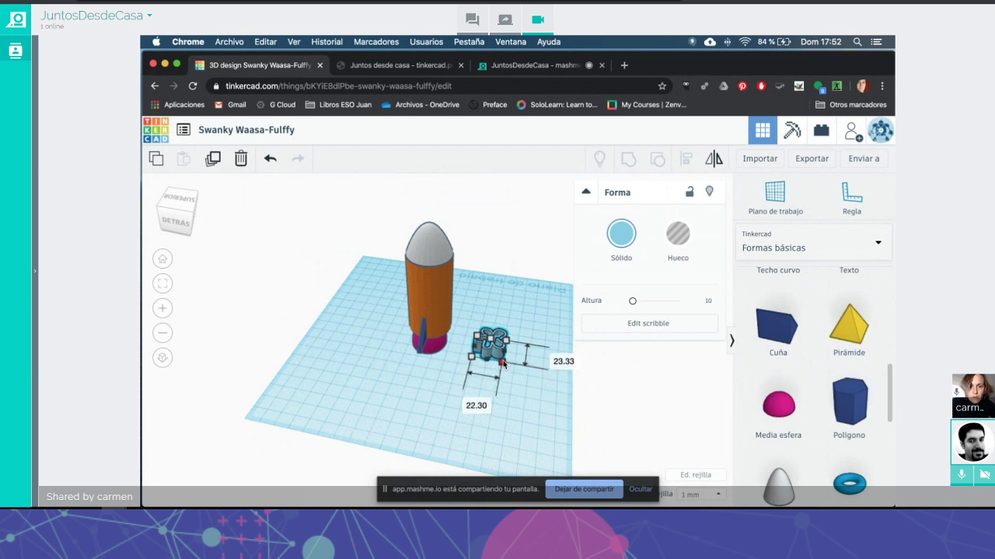
# Step: Try to rotate the flower so that it stands upright beside the rocket
pyautogui.moveTo(499, 321)
pyautogui.mouseDown()
pyautogui.moveTo(474, 316)
pyautogui.moveTo(475, 334)
pyautogui.moveTo(490, 314)
pyautogui.mouseUp()
pyautogui.moveTo(497, 346); pyautogui.dragTo(506, 351, button='right')
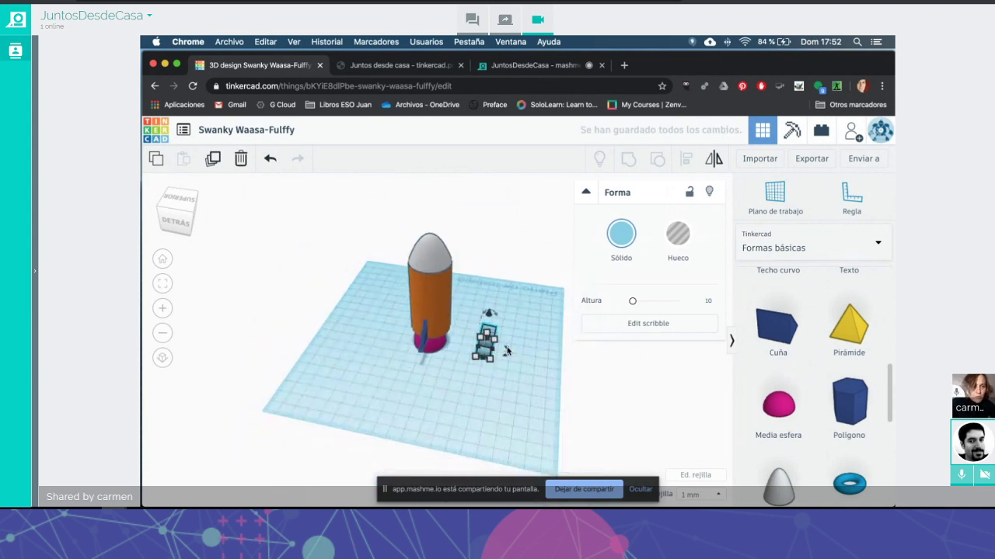
pyautogui.click(164, 284)
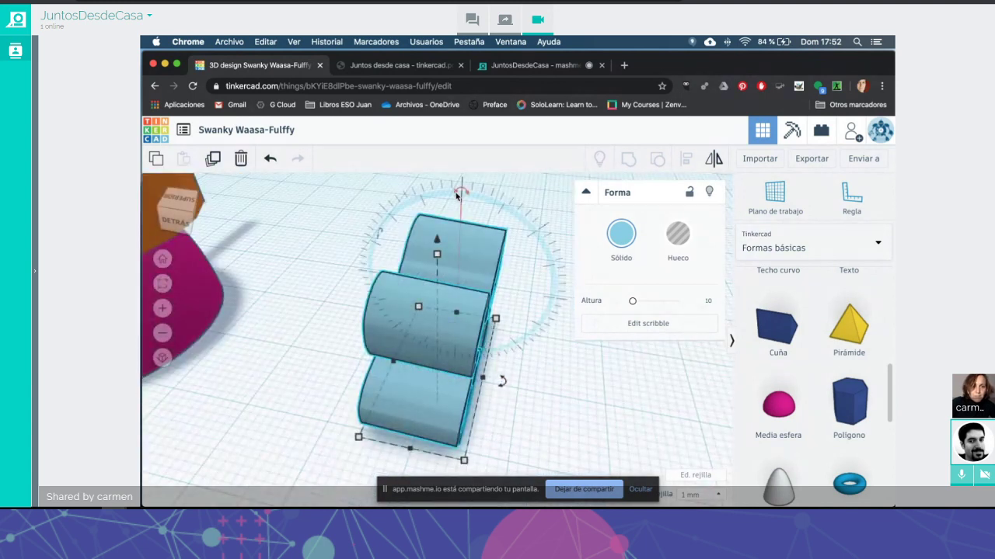
pyautogui.moveTo(457, 196); pyautogui.dragTo(447, 199)
# Step: Undo the flower's rotation so it lies flat on the workplane again
pyautogui.click(268, 158)
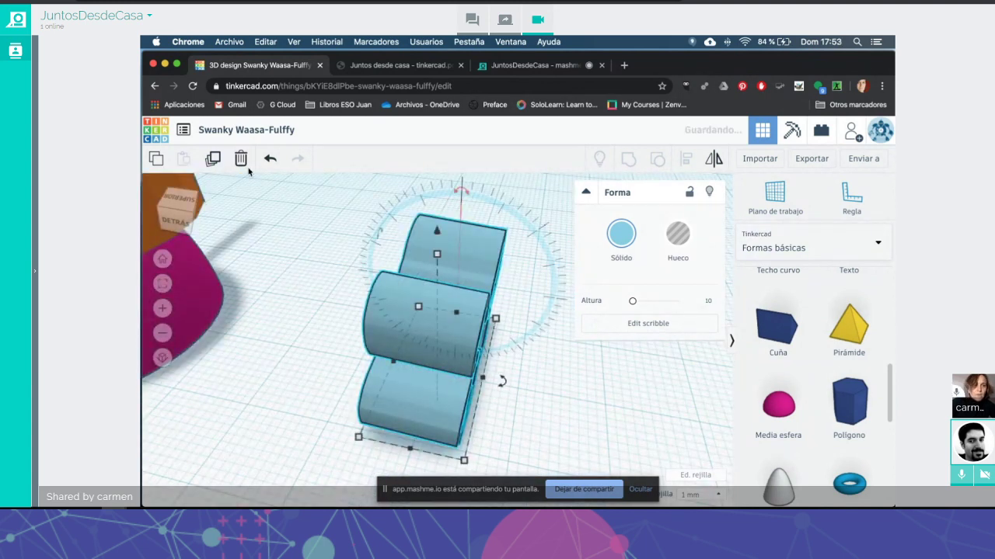
pyautogui.click(266, 160)
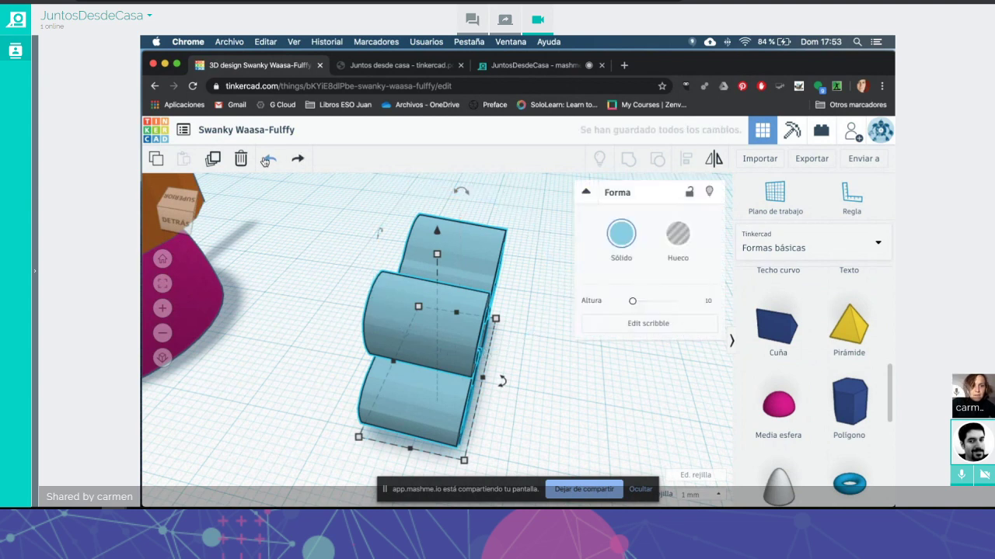
pyautogui.click(265, 160)
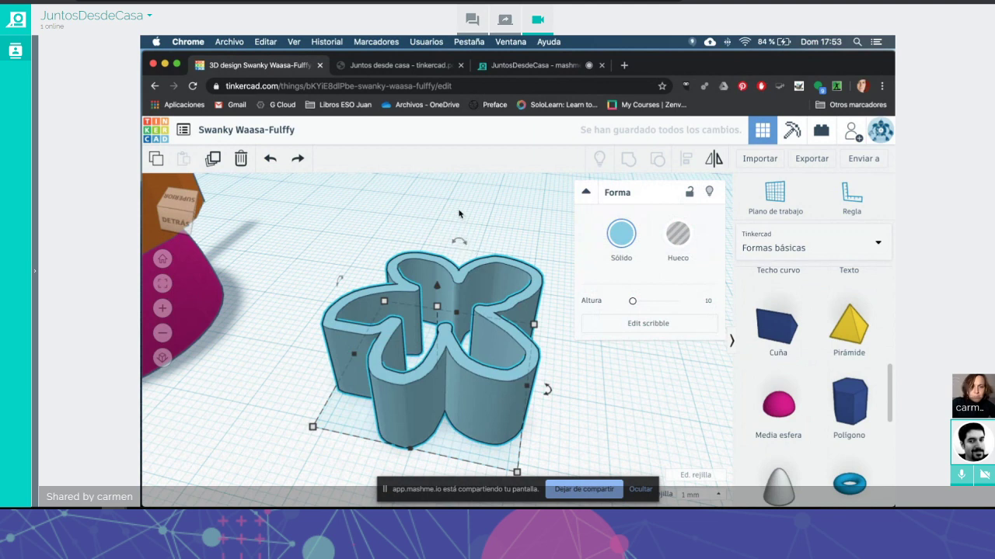
# Step: Rotate the flower by -90° so that it stands upright on the workplane
pyautogui.moveTo(456, 243); pyautogui.dragTo(389, 276)
pyautogui.moveTo(311, 355); pyautogui.dragTo(311, 361, button='right')
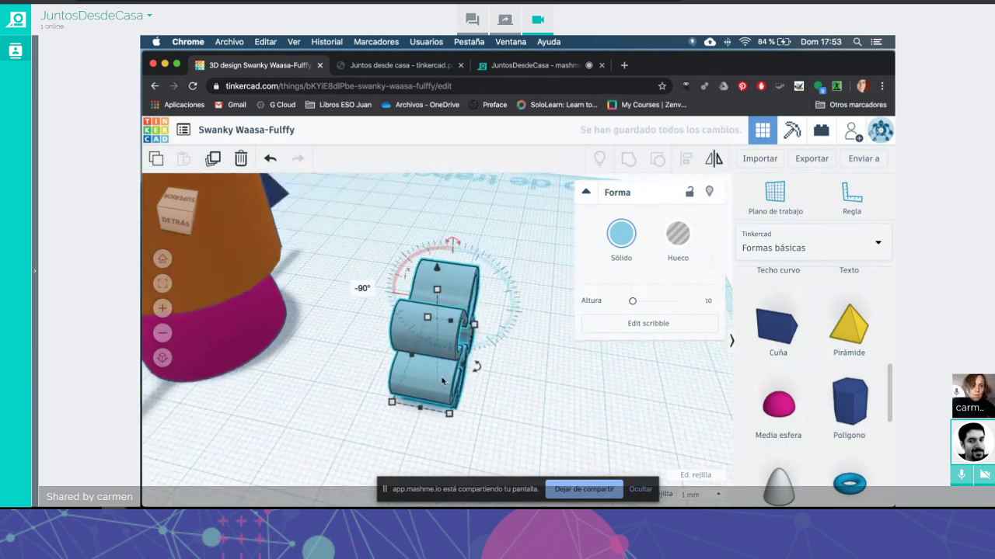
# Step: Move the upright flower over to the rocket's base and raise it 18 mm above the workplane
pyautogui.moveTo(442, 382); pyautogui.dragTo(273, 368)
pyautogui.moveTo(366, 396); pyautogui.dragTo(387, 284, button='right')
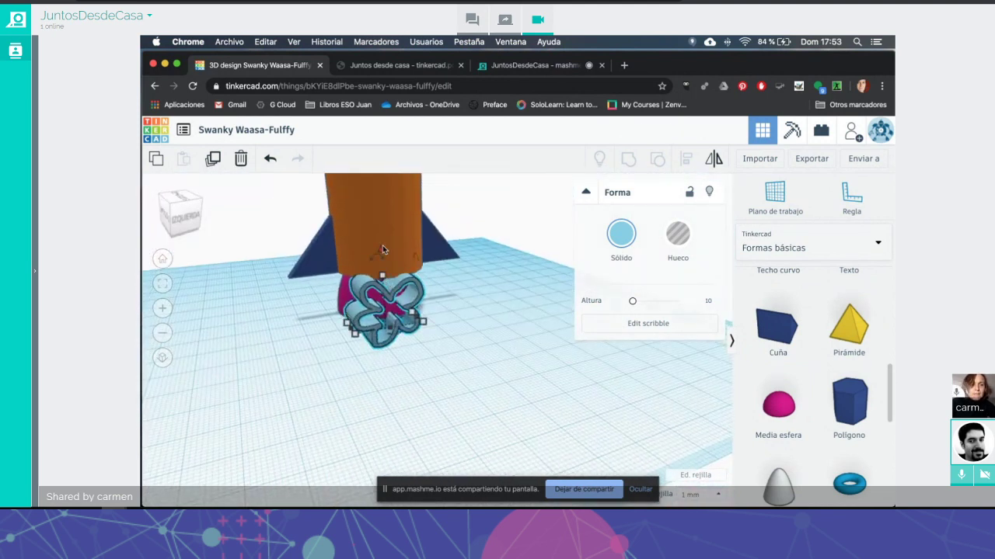
pyautogui.moveTo(383, 214); pyautogui.dragTo(386, 162)
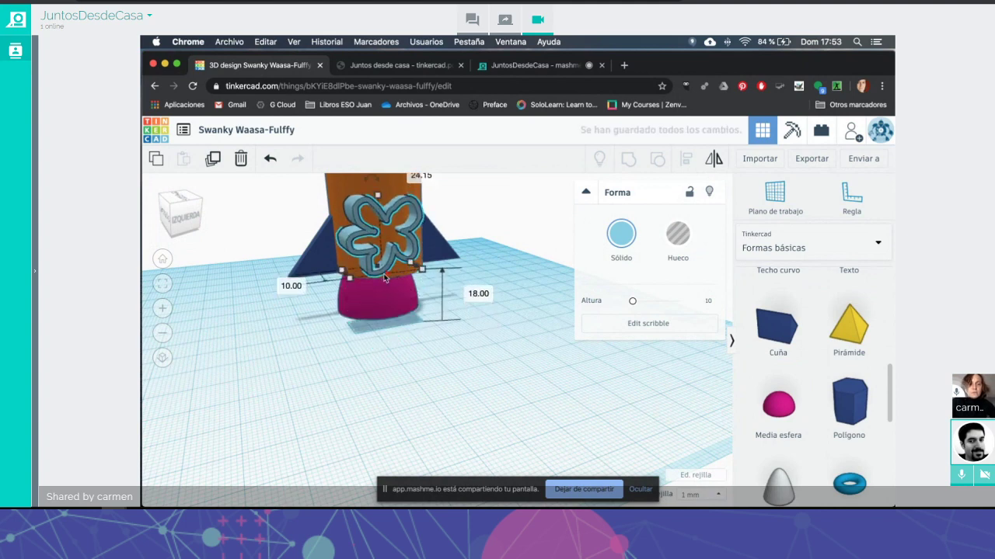
pyautogui.scroll(-2, 385, 278)
pyautogui.scroll(-1, 385, 279)
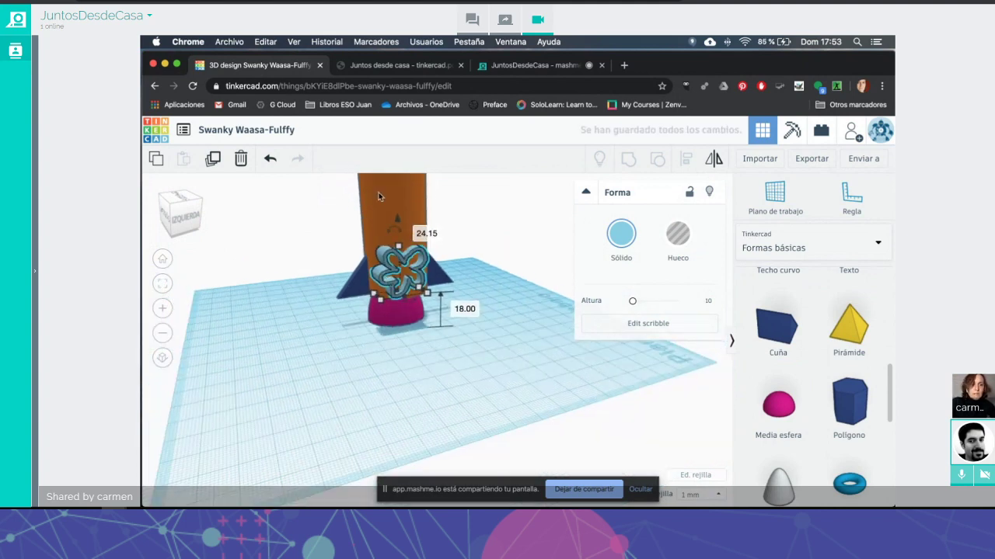
# Step: Raise the flower to about the middle of the orange cylinder and embed it partly in the body's surface
pyautogui.click(379, 196)
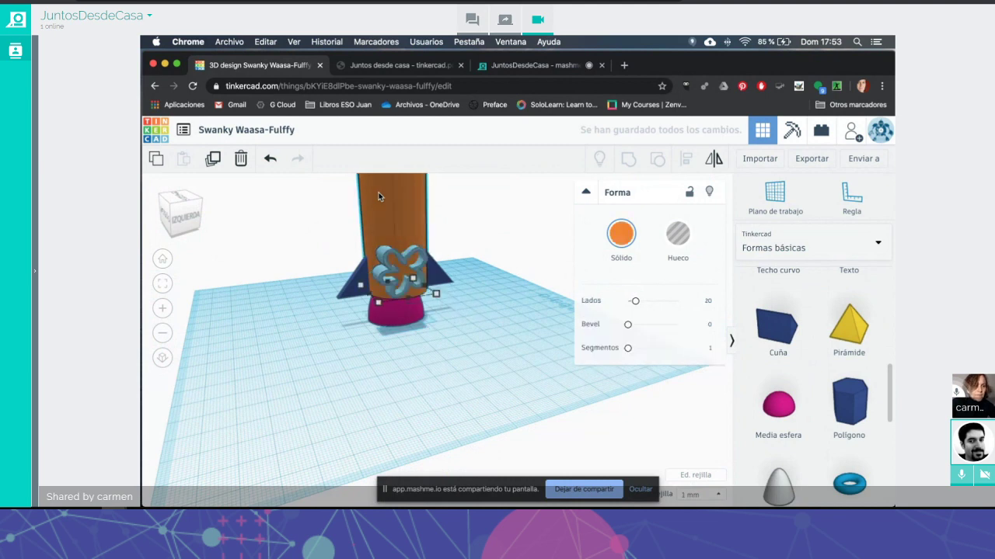
pyautogui.click(162, 286)
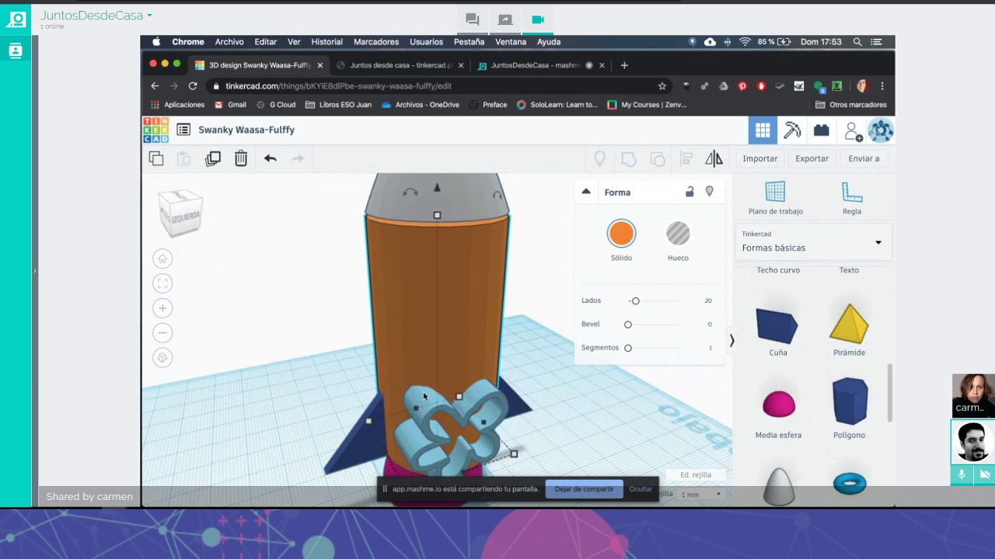
pyautogui.moveTo(424, 397); pyautogui.dragTo(448, 404)
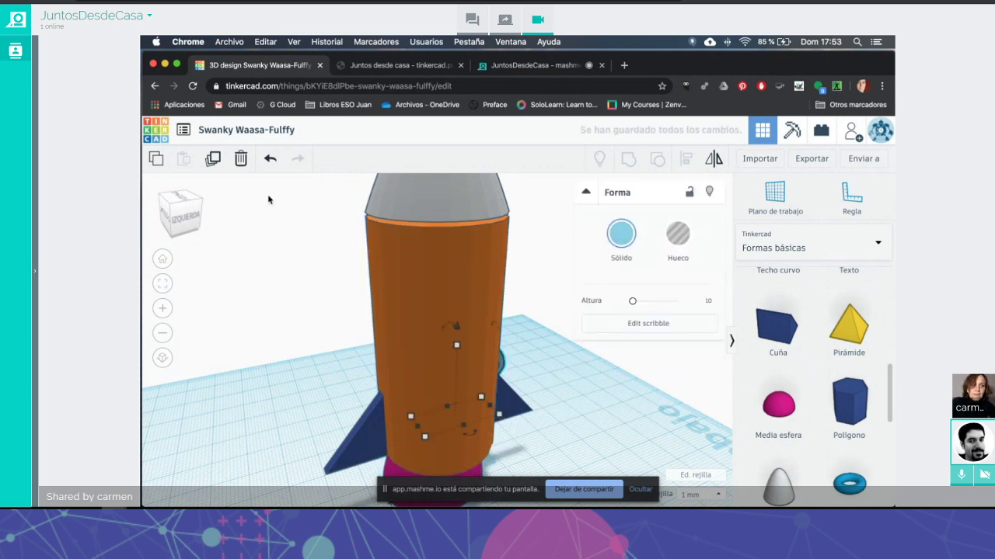
pyautogui.click(269, 160)
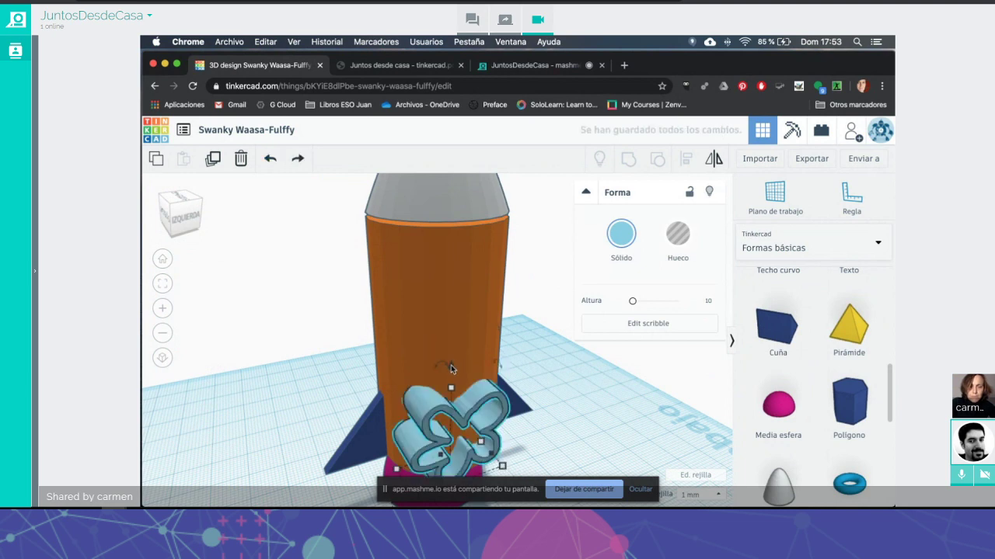
pyautogui.moveTo(451, 369); pyautogui.dragTo(455, 267)
pyautogui.moveTo(416, 358); pyautogui.dragTo(417, 337)
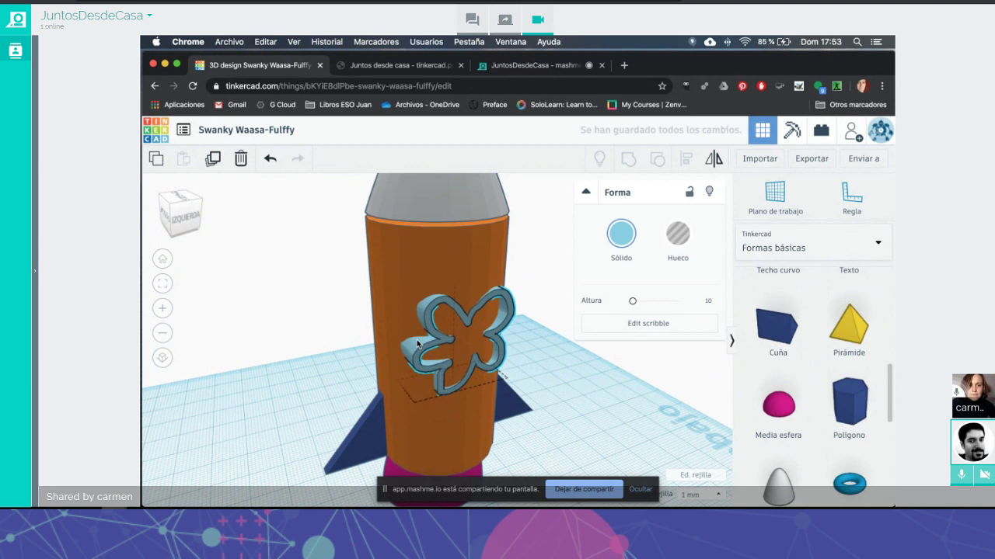
# Step: Lower the grey paraboloid nose by 1 mm to close the gap with the cylinder
pyautogui.click(596, 401)
pyautogui.moveTo(577, 410); pyautogui.dragTo(710, 409, button='right')
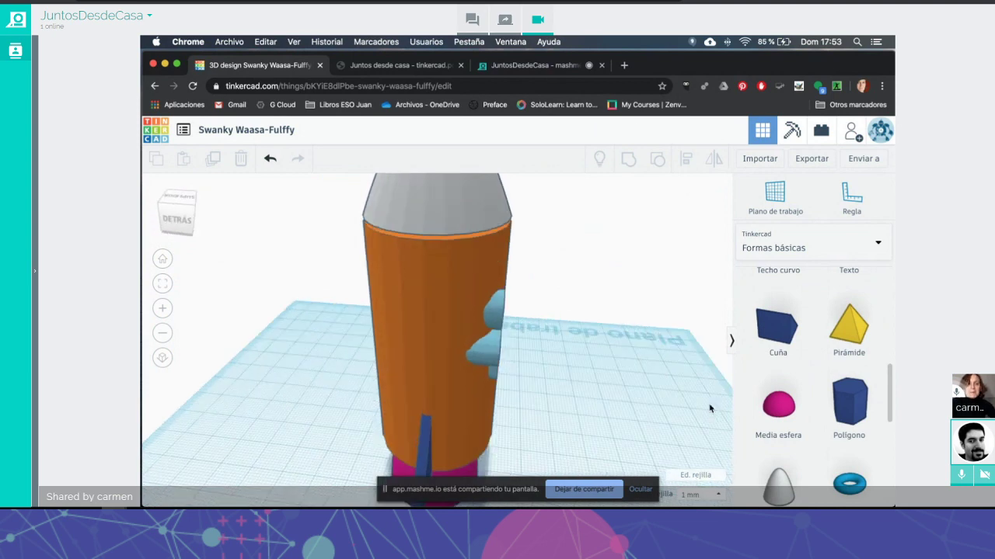
pyautogui.moveTo(588, 362)
pyautogui.mouseDown(button='right')
pyautogui.moveTo(583, 339)
pyautogui.moveTo(589, 372)
pyautogui.moveTo(588, 361)
pyautogui.mouseUp(button='right')
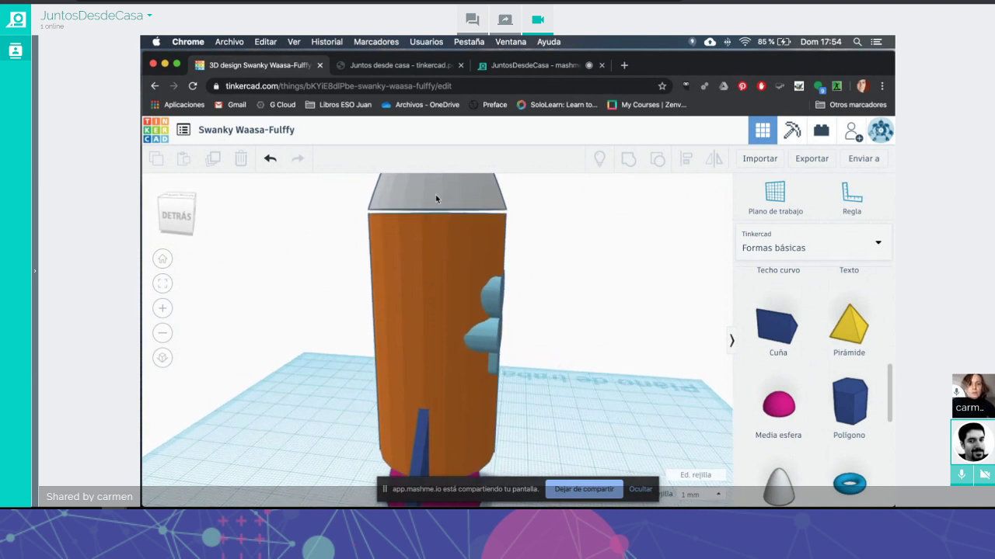
pyautogui.scroll(-2, 435, 194)
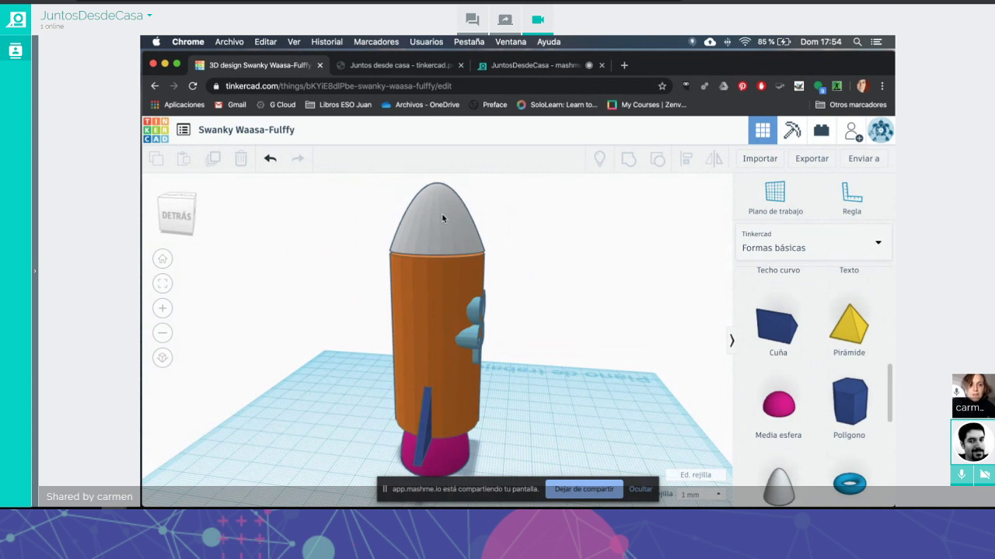
pyautogui.click(442, 218)
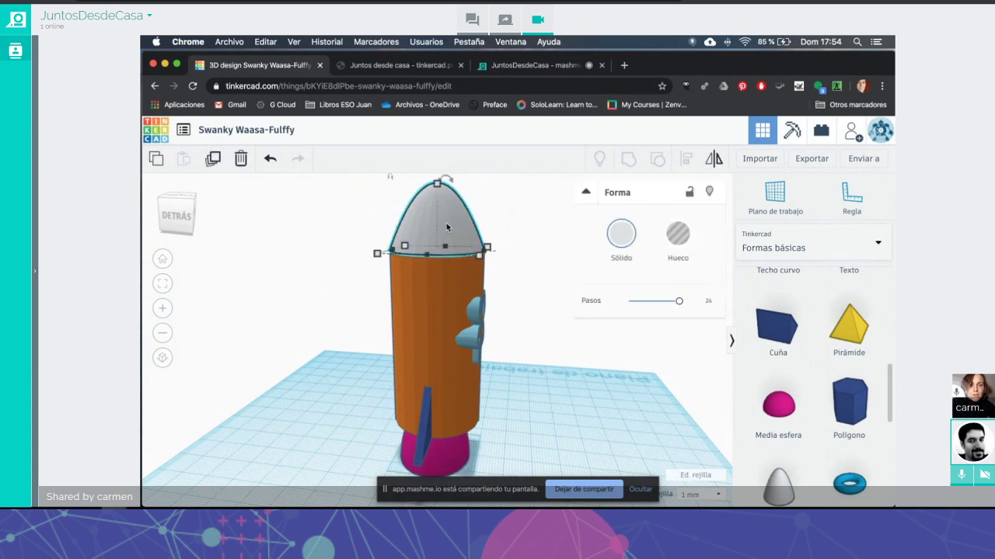
pyautogui.scroll(-4, 446, 223)
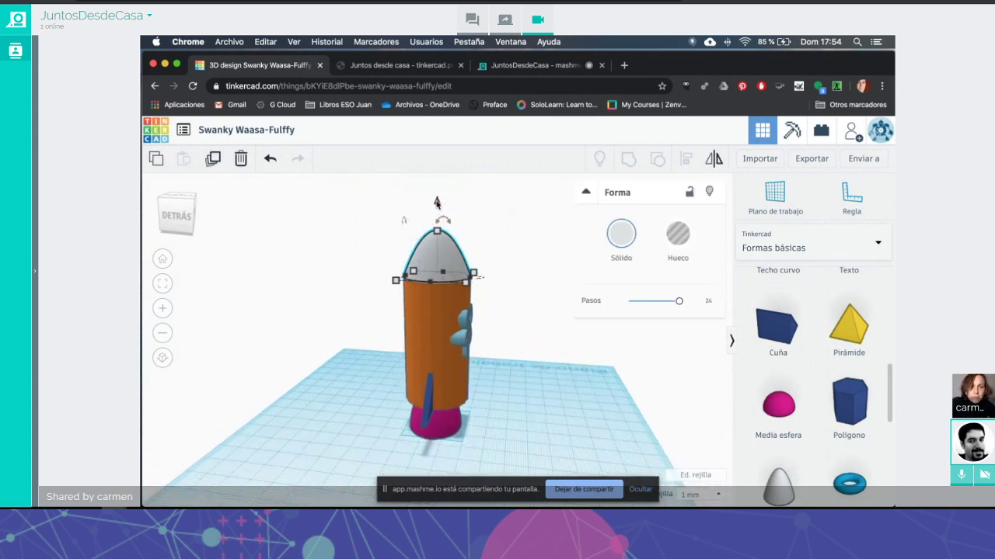
pyautogui.moveTo(436, 203); pyautogui.dragTo(437, 206)
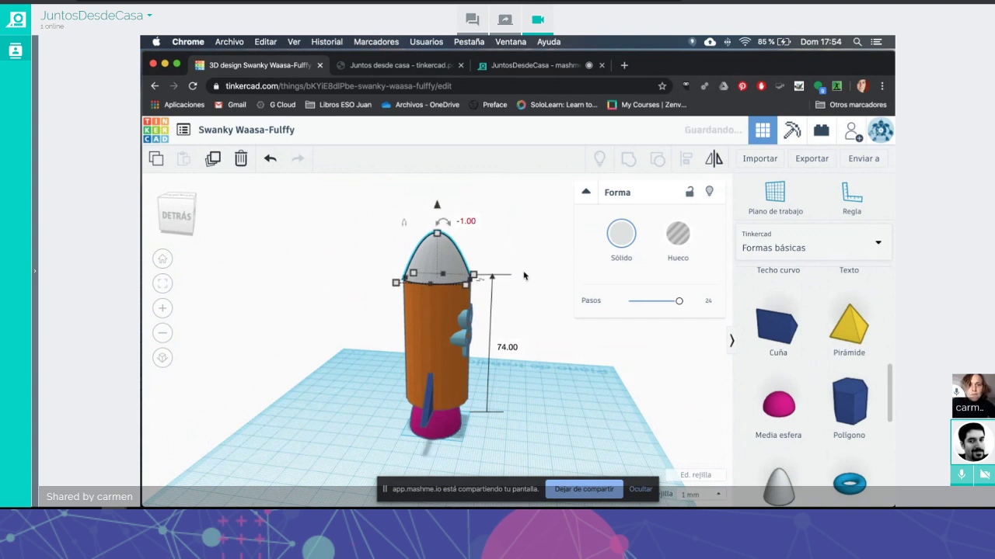
pyautogui.click(524, 276)
pyautogui.scroll(4, 524, 276)
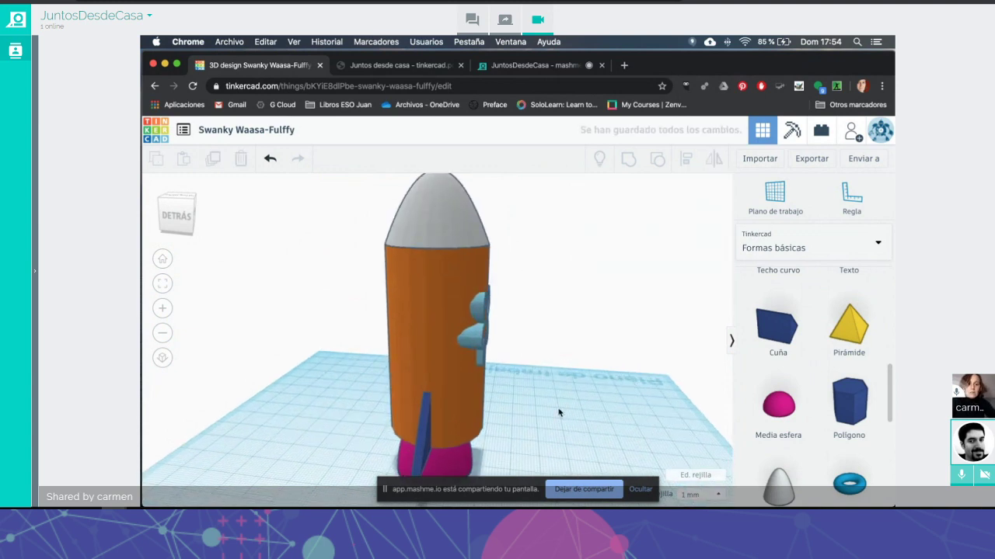
# Step: Examine the rocket from the flower side, checking the nose, flower decoration, fins and base together
pyautogui.moveTo(558, 412); pyautogui.dragTo(426, 379, button='right')
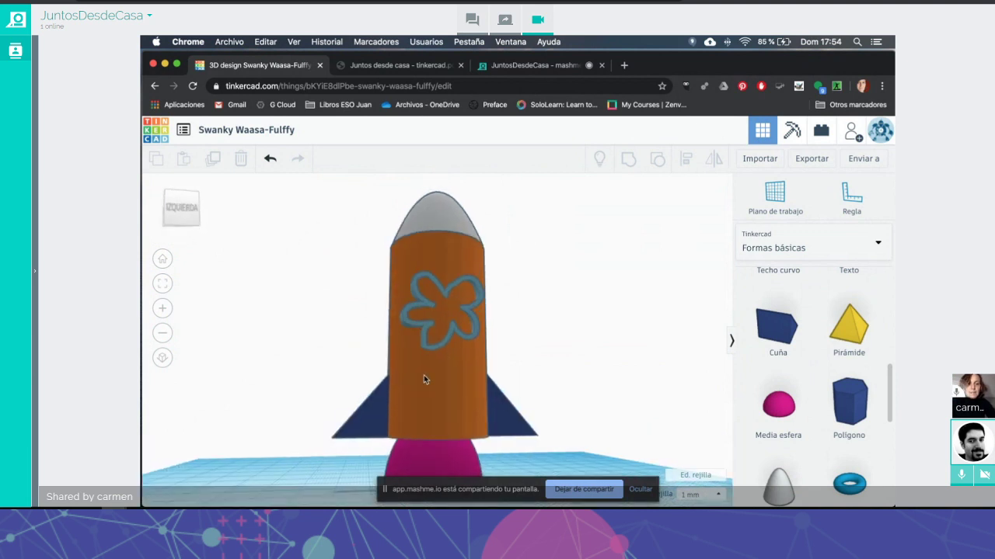
pyautogui.scroll(-3, 424, 378)
pyautogui.moveTo(524, 349); pyautogui.dragTo(520, 382, button='right')
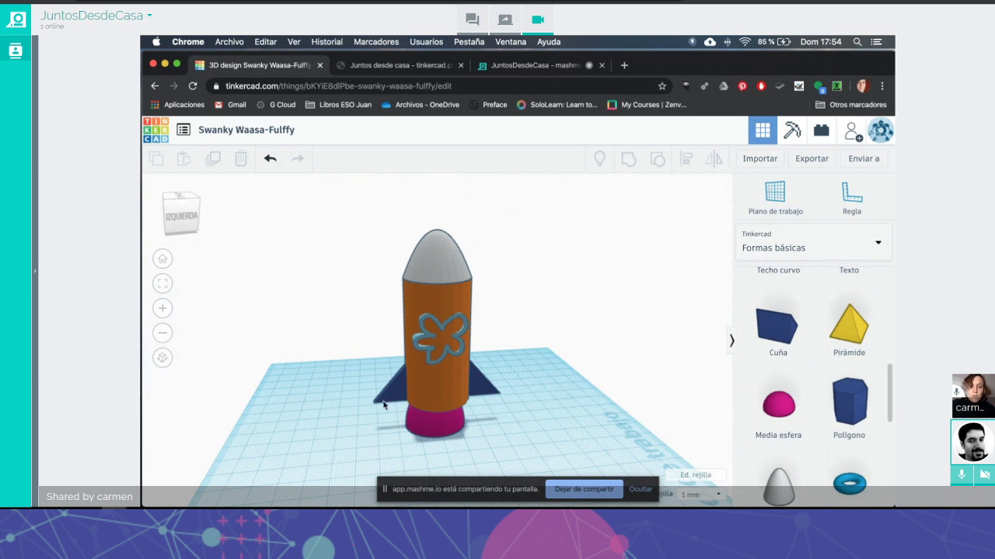
pyautogui.scroll(2, 500, 408)
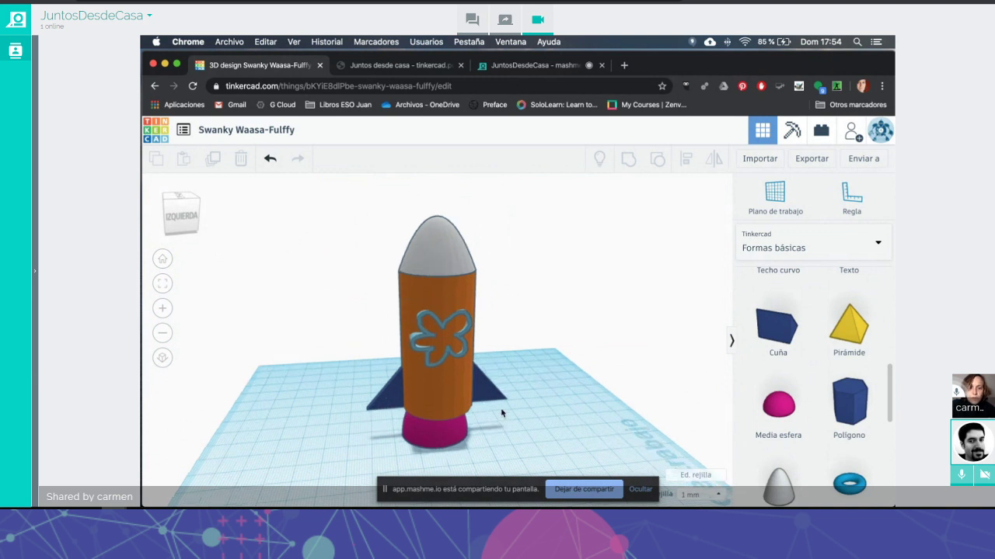
pyautogui.scroll(2, 501, 414)
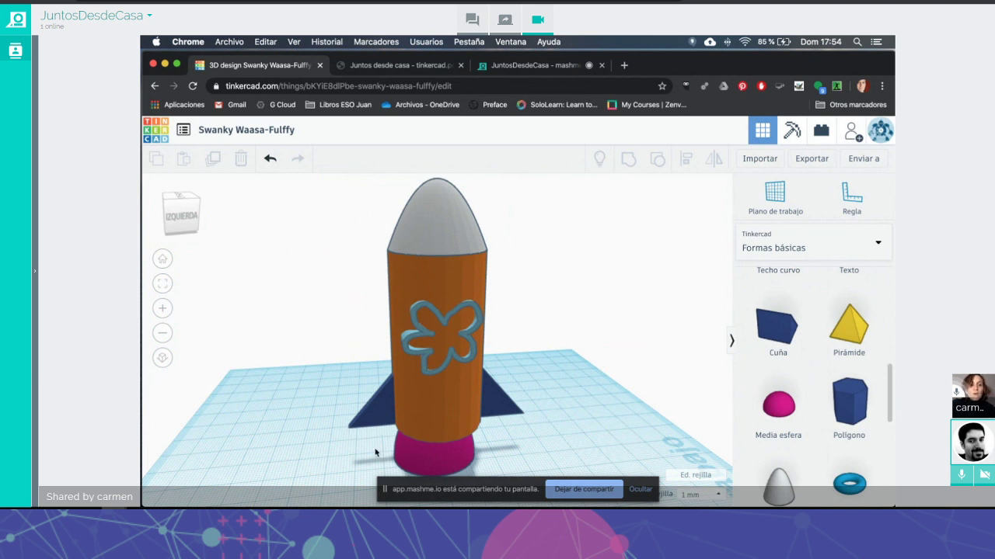
pyautogui.scroll(-1, 356, 445)
pyautogui.scroll(-2, 355, 445)
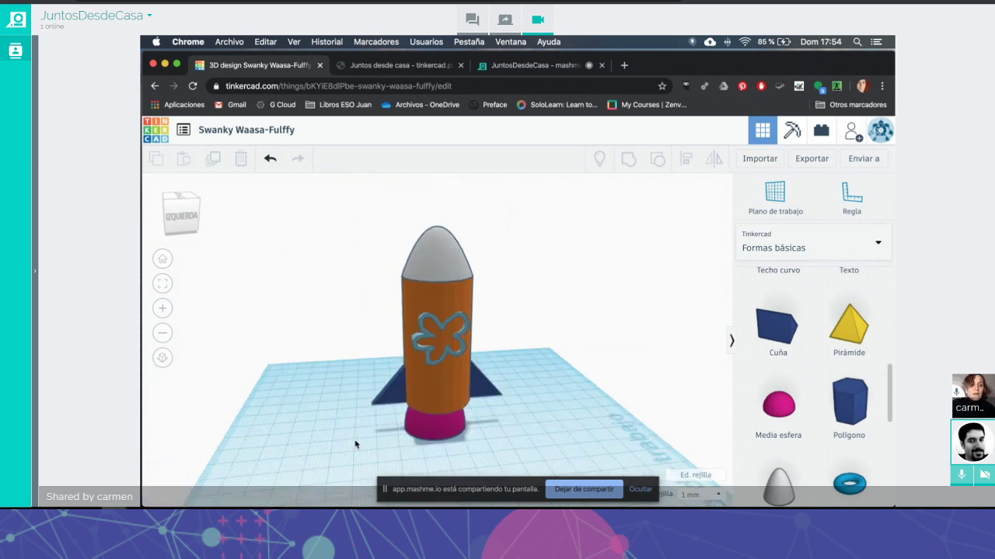
pyautogui.scroll(-1, 355, 445)
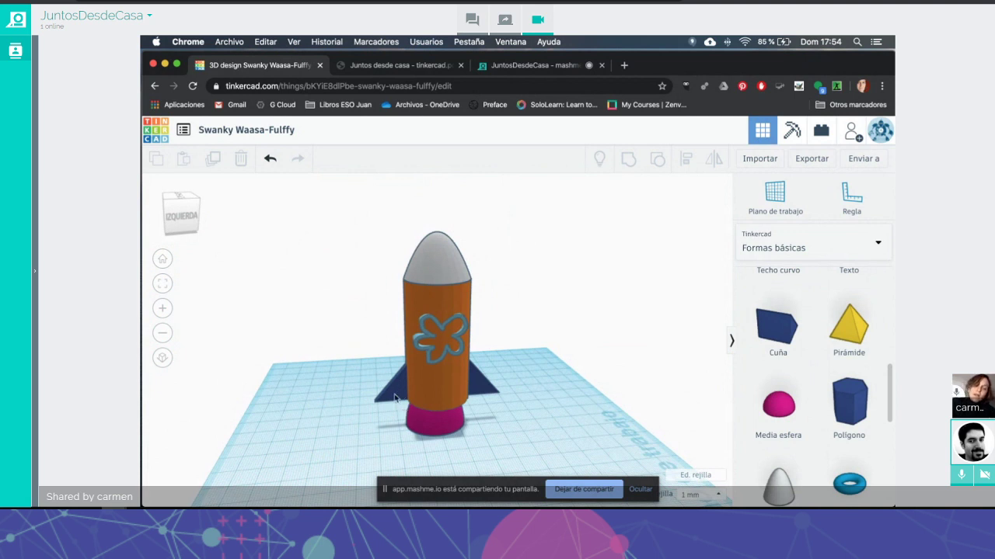
# Step: Tilt one blue wedge fin with the rotation handle and shift it closer against the rocket body
pyautogui.click(394, 398)
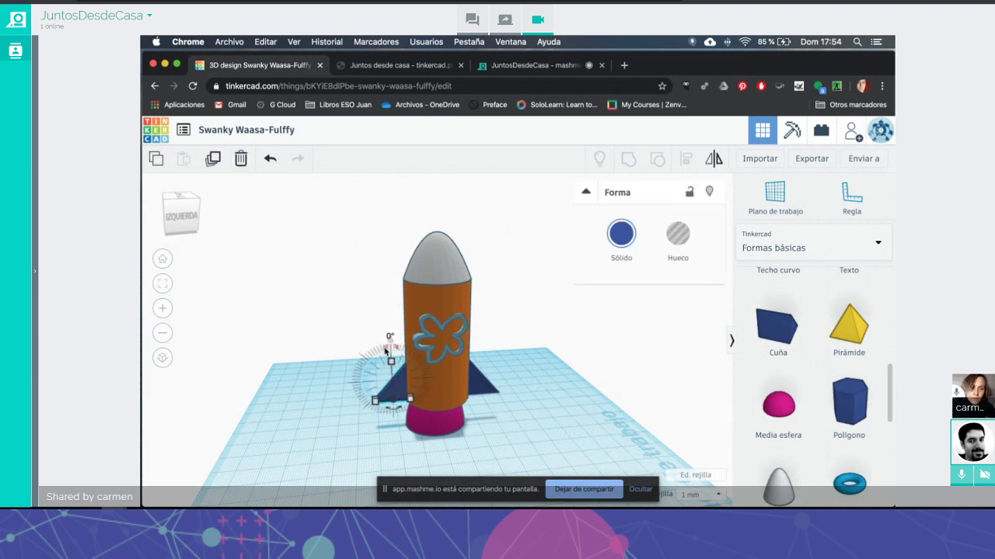
pyautogui.moveTo(386, 351); pyautogui.dragTo(406, 345)
pyautogui.moveTo(385, 394); pyautogui.dragTo(393, 390)
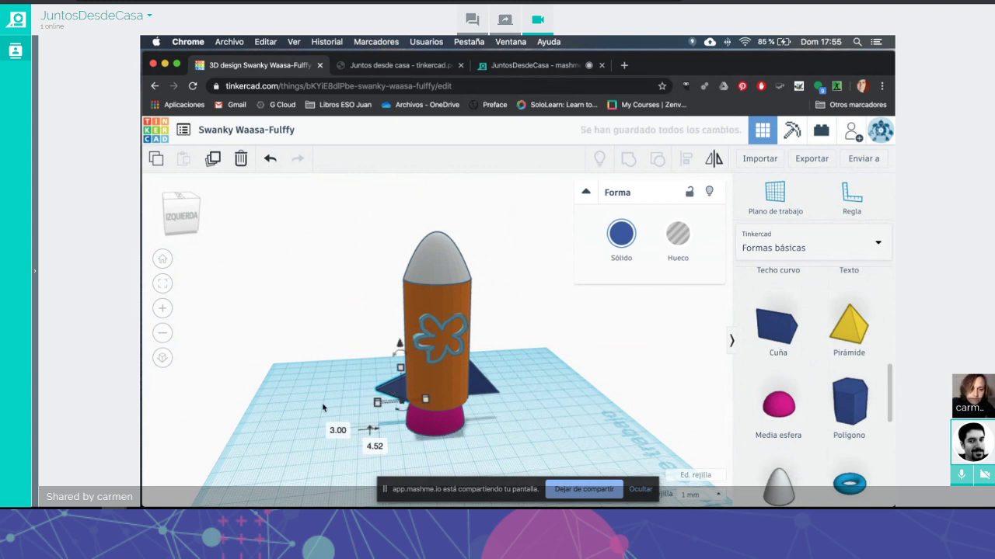
# Step: Raise the tilted fin by 2.71 mm to 15 mm above the workplane
pyautogui.moveTo(322, 403); pyautogui.dragTo(413, 413, button='right')
pyautogui.scroll(3, 413, 413)
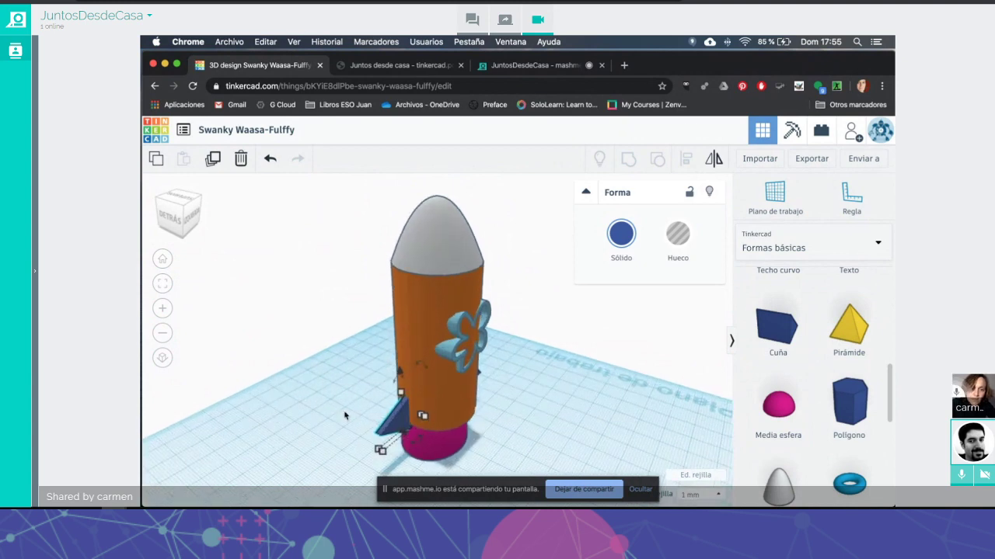
pyautogui.moveTo(345, 416); pyautogui.dragTo(321, 381, button='right')
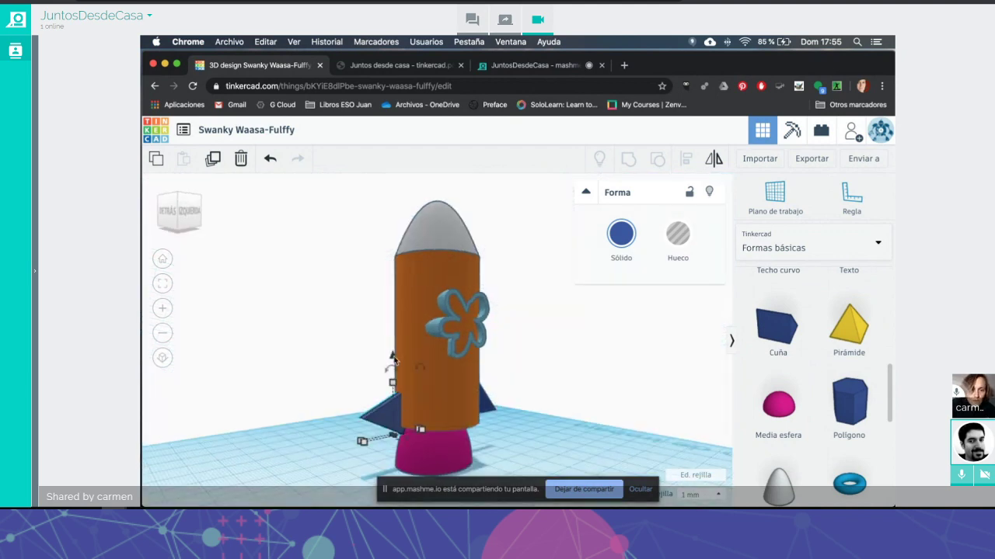
pyautogui.moveTo(393, 359); pyautogui.dragTo(393, 351)
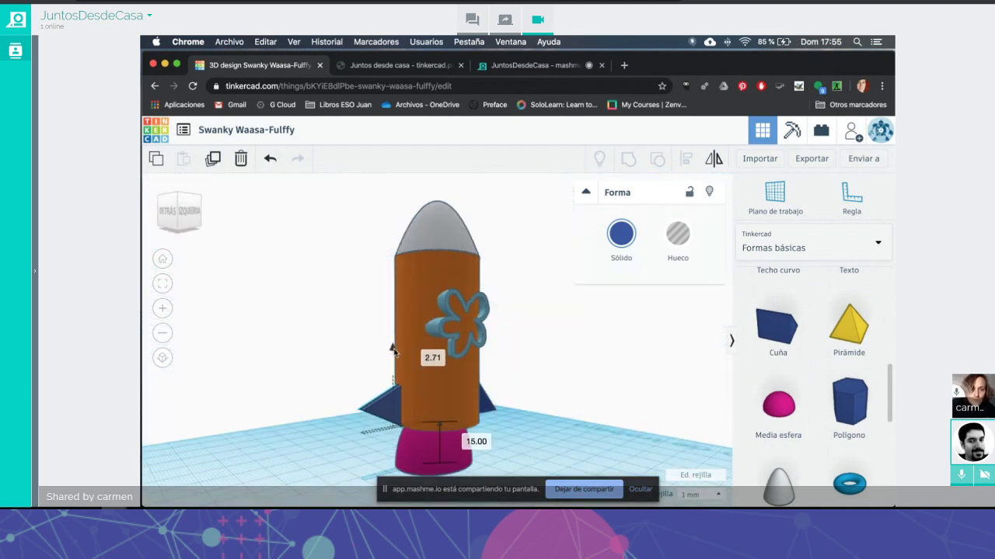
# Step: Inspect how the tilted fin meets the cylinder from different distances and angles
pyautogui.scroll(-4, 344, 443)
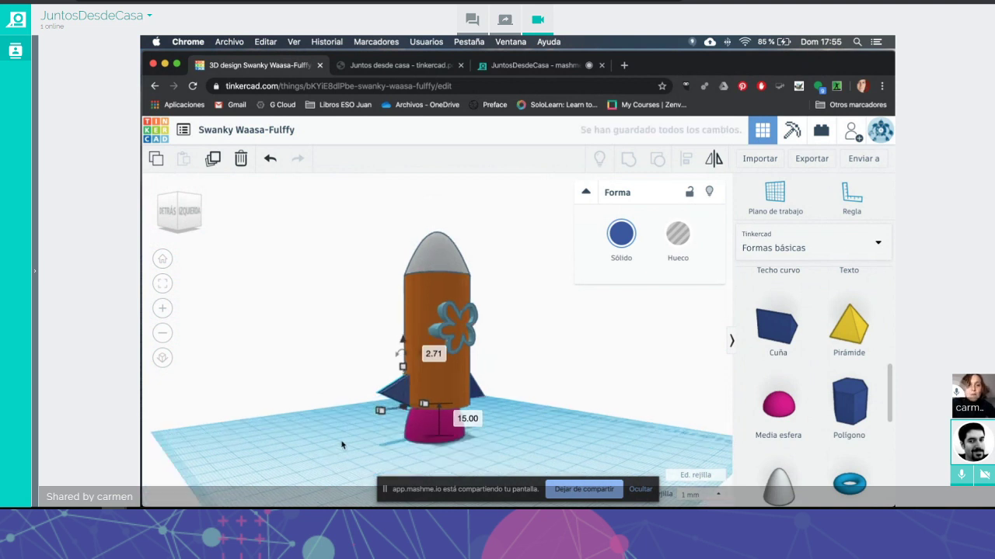
pyautogui.scroll(2, 342, 444)
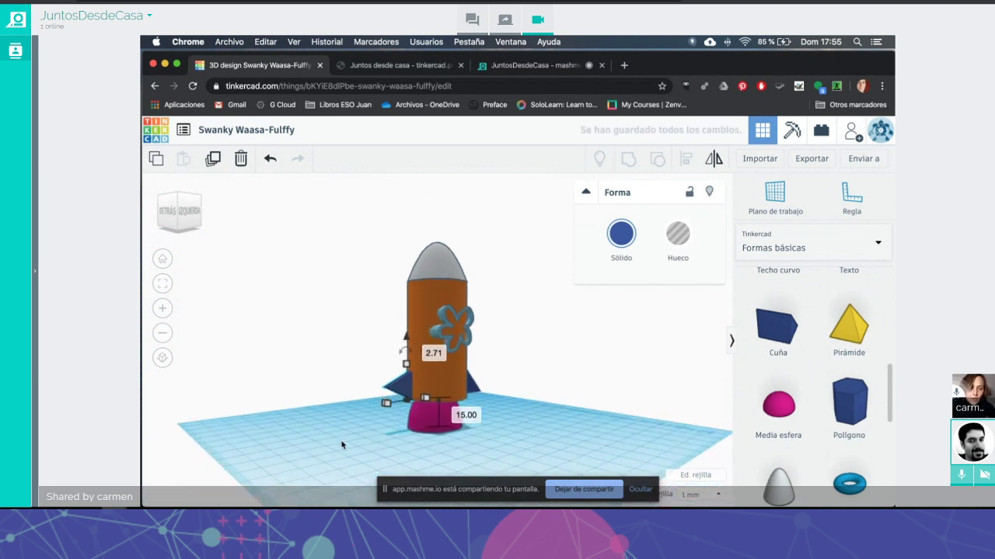
pyautogui.scroll(5, 342, 444)
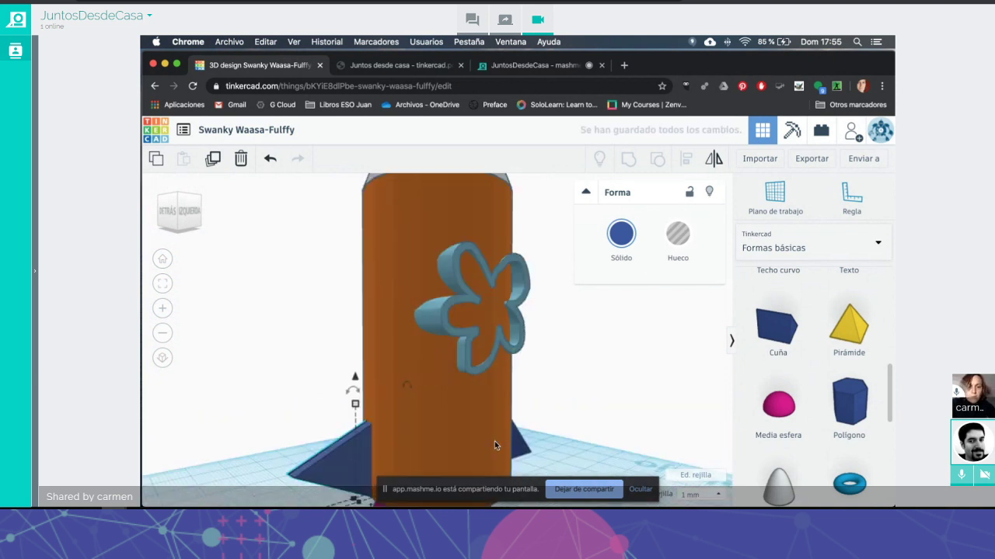
pyautogui.scroll(-1, 315, 458)
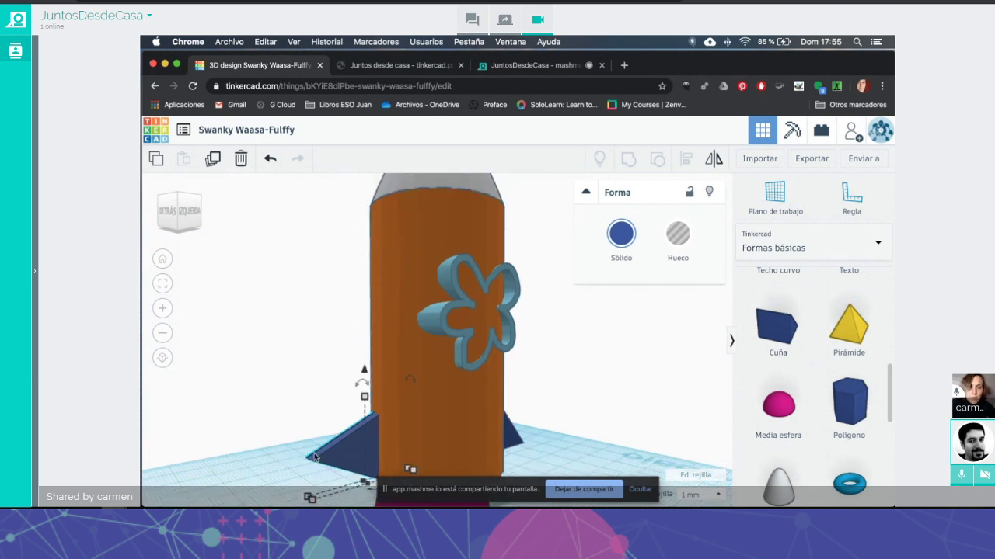
pyautogui.scroll(-2, 314, 459)
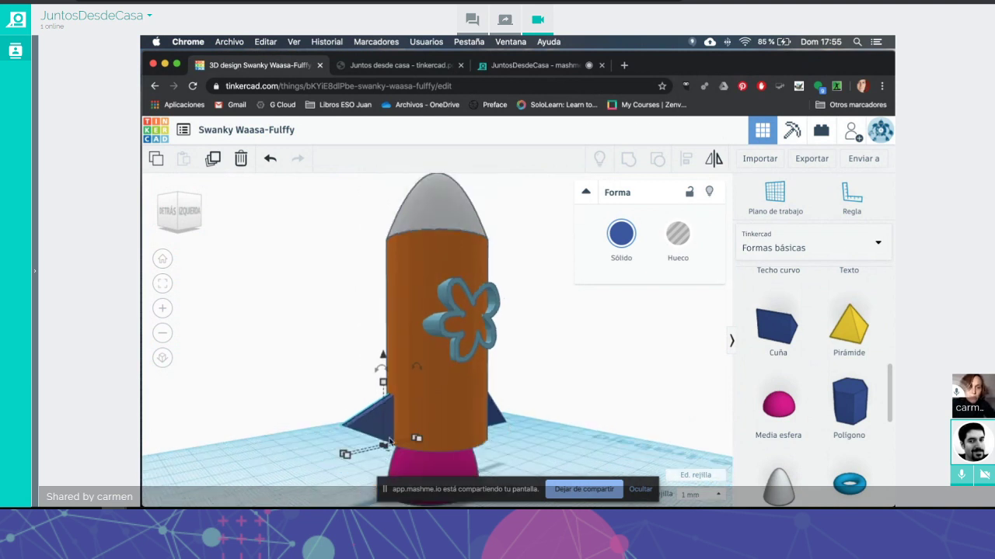
pyautogui.moveTo(392, 444)
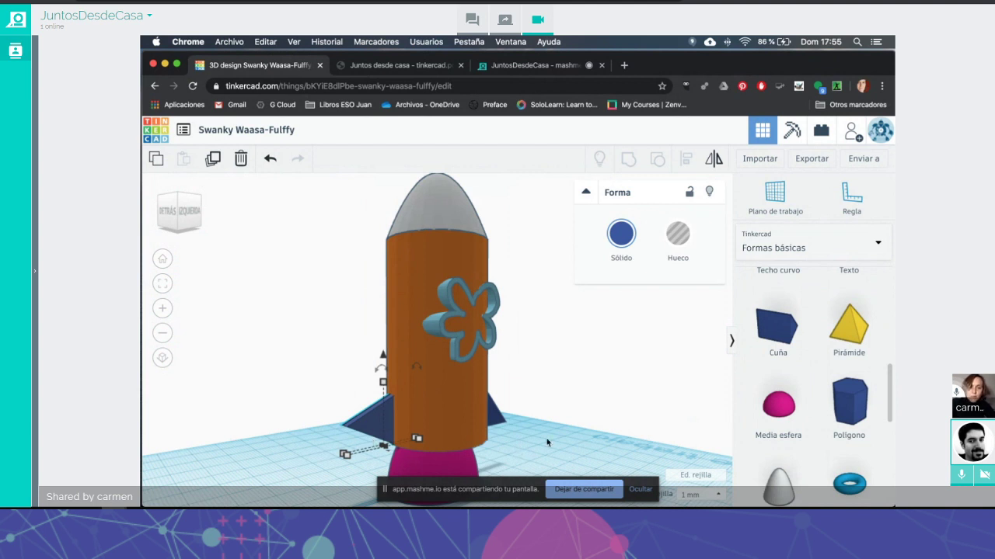
pyautogui.moveTo(525, 418); pyautogui.dragTo(465, 408, button='right')
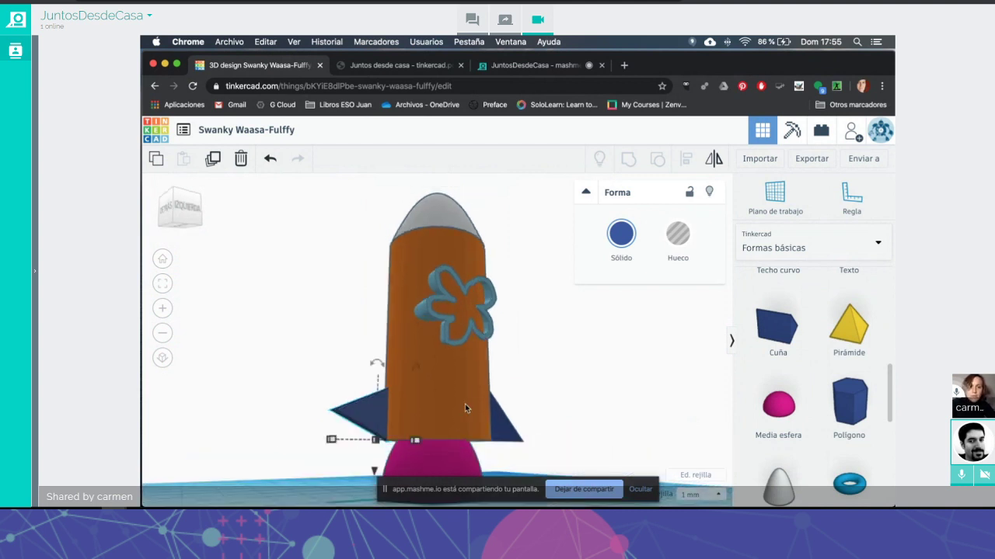
pyautogui.moveTo(533, 264); pyautogui.dragTo(534, 323, button='right')
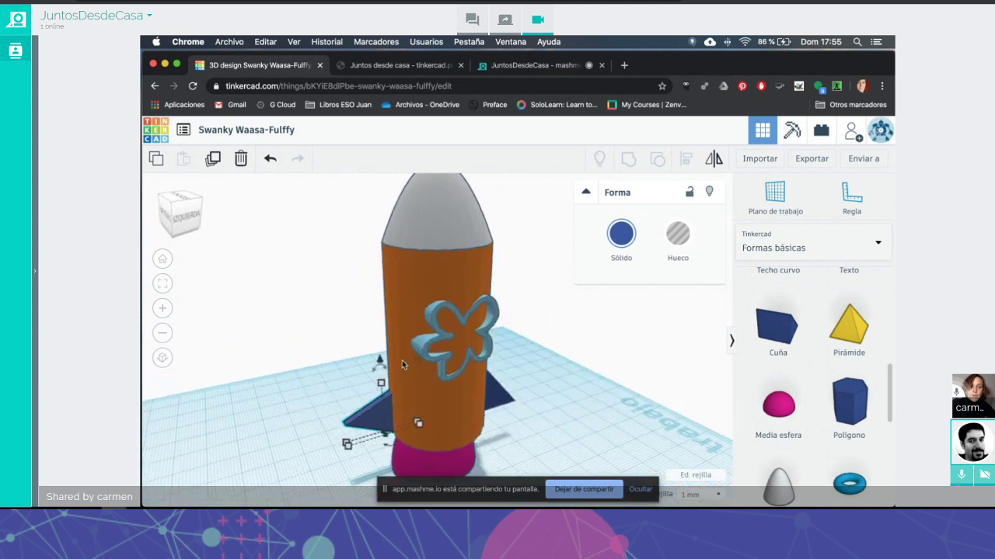
# Step: Pull the Scribble flower out away from the rocket body and stop sharing the screen
pyautogui.moveTo(402, 360)
pyautogui.mouseDown()
pyautogui.moveTo(423, 347)
pyautogui.moveTo(513, 400)
pyautogui.mouseUp()
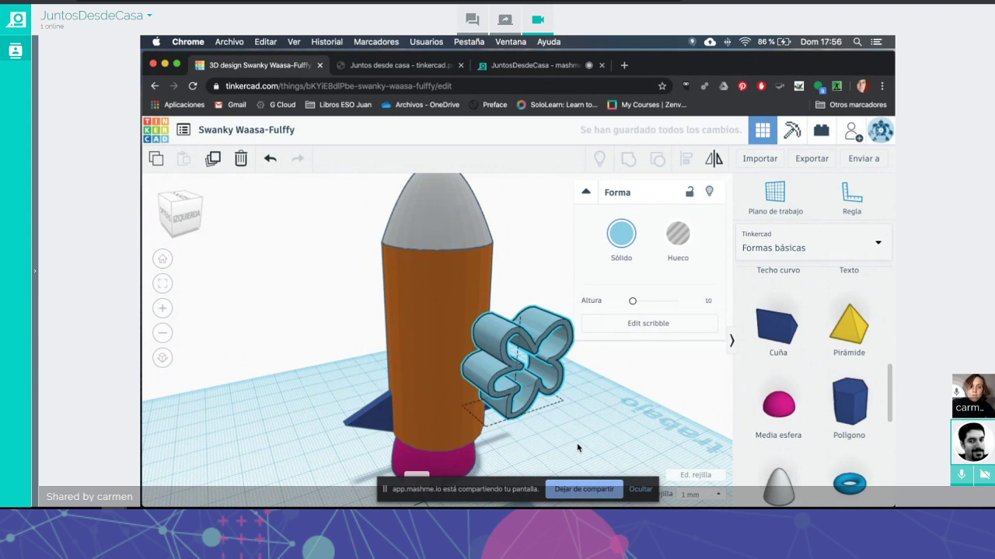
pyautogui.moveTo(578, 448)
pyautogui.mouseDown(button='right')
pyautogui.moveTo(601, 398)
pyautogui.moveTo(471, 420)
pyautogui.moveTo(355, 412)
pyautogui.mouseUp(button='right')
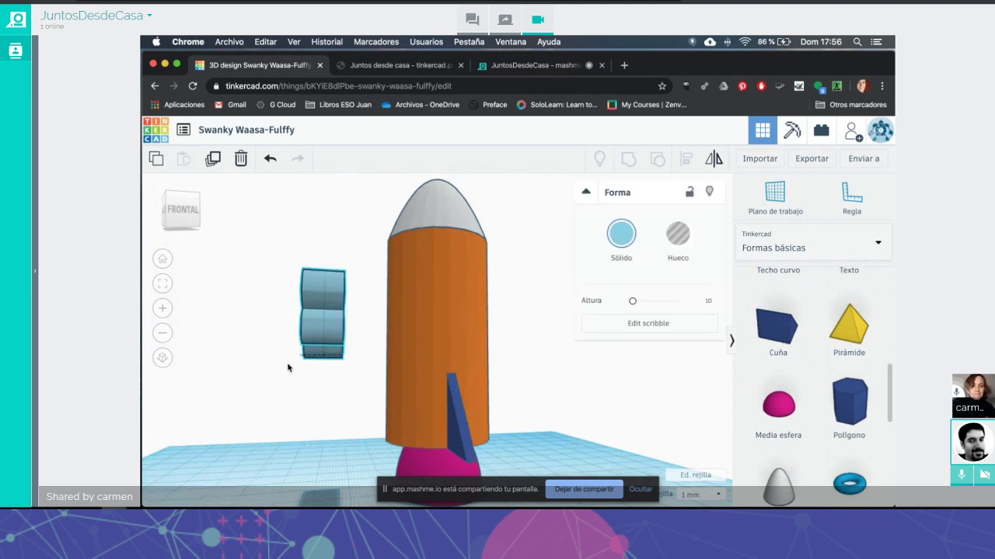
pyautogui.moveTo(290, 366); pyautogui.dragTo(369, 375, button='right')
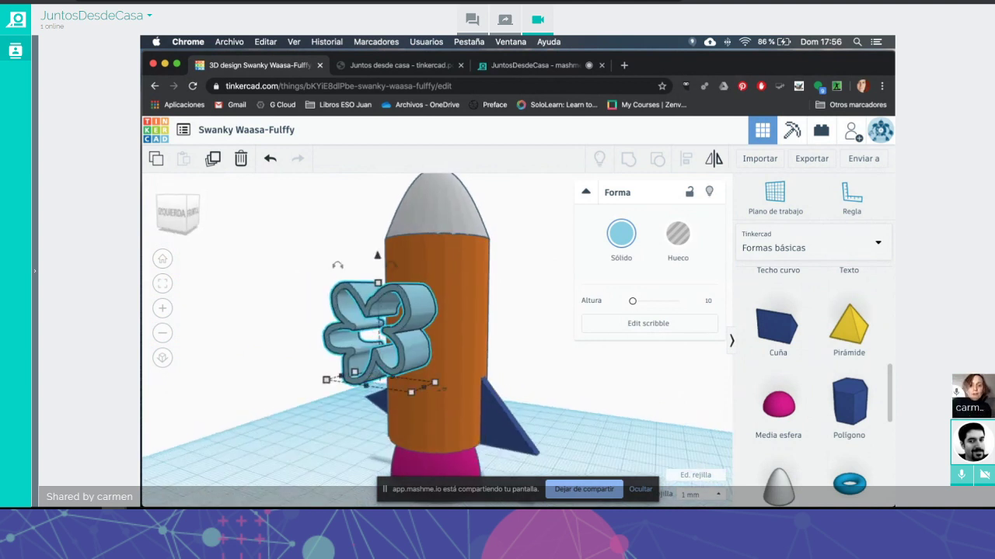
pyautogui.click(583, 489)
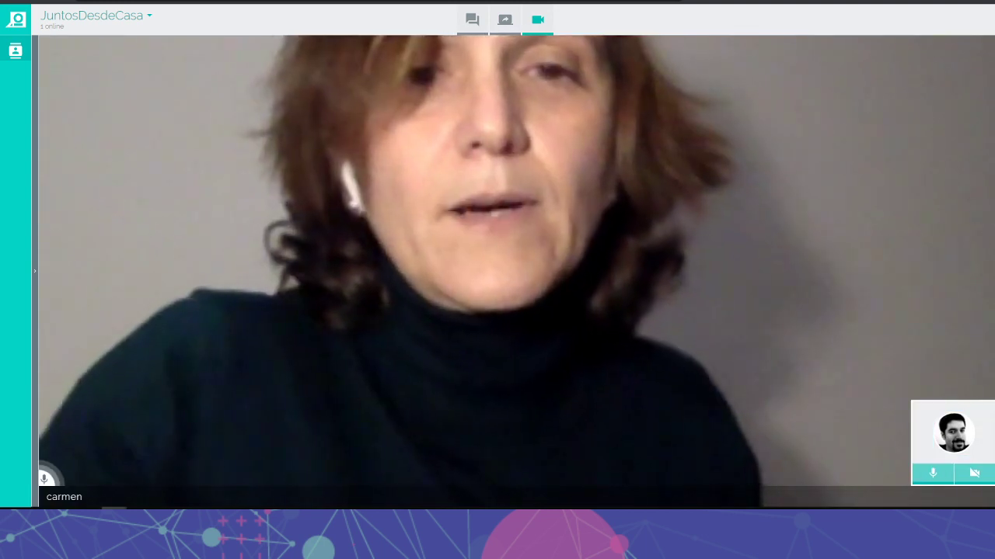